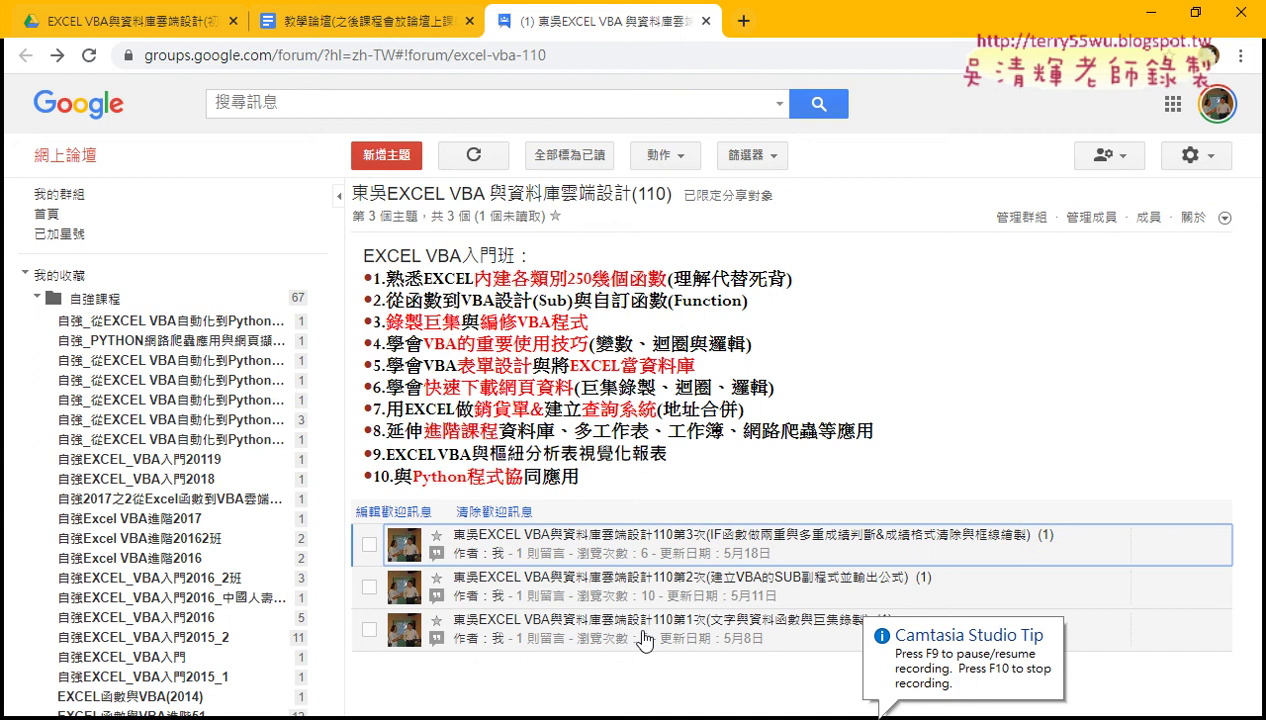
Open the 110第3次 lesson post and highlight INSTR in item 02 of its outline
{"action": "left_click", "coordinate": [697, 538]}
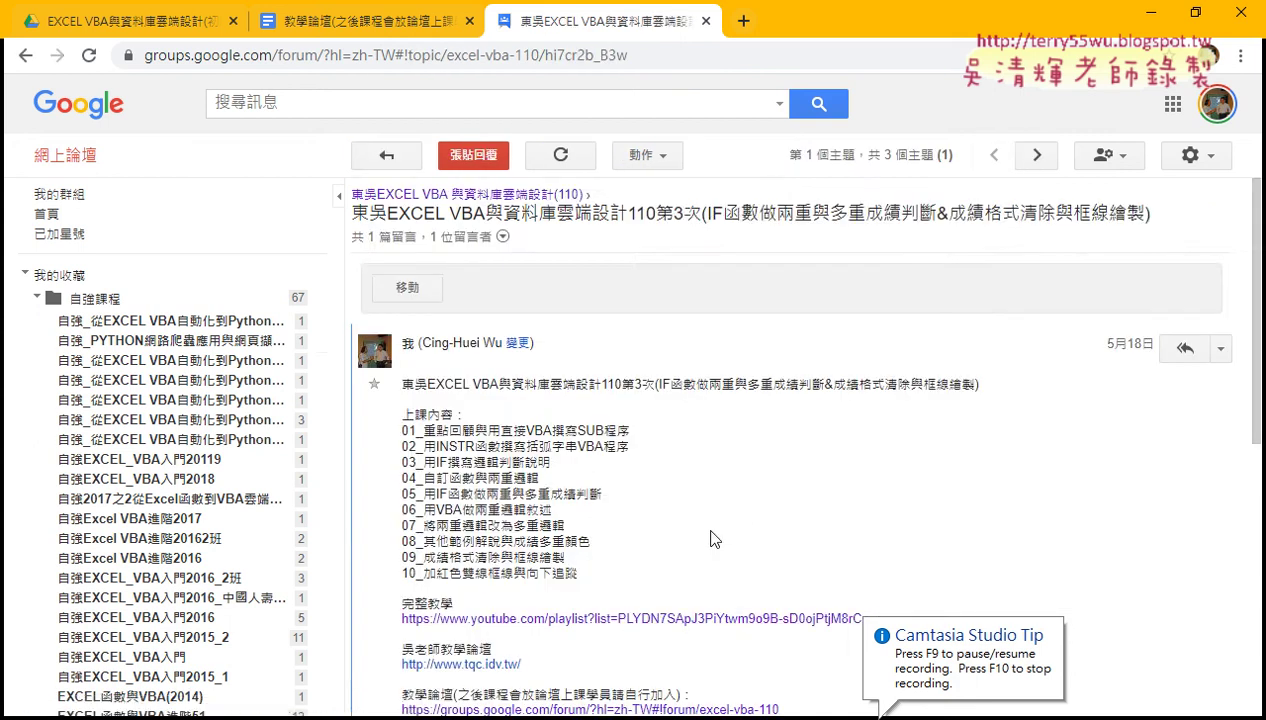
{"action": "scroll", "coordinate": [713, 539], "scroll_direction": "down", "scroll_amount": 1}
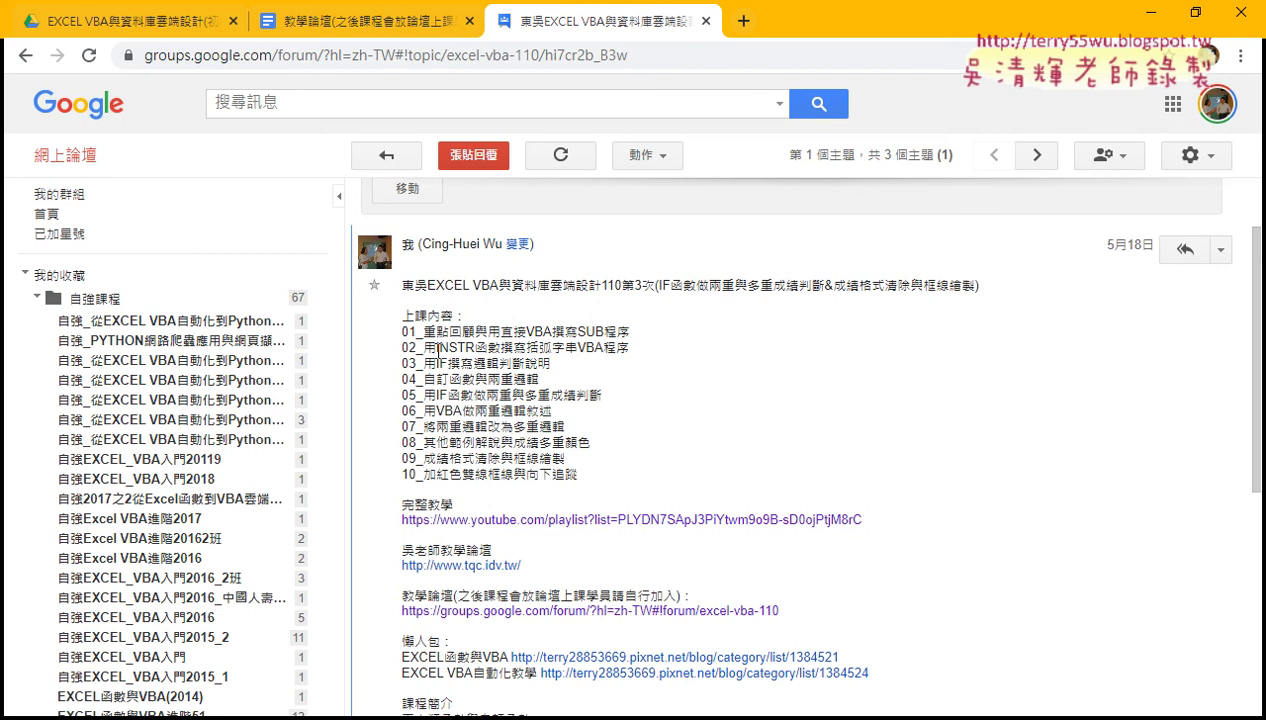
{"action": "left_click_drag", "start_coordinate": [437, 350], "coordinate": [474, 350]}
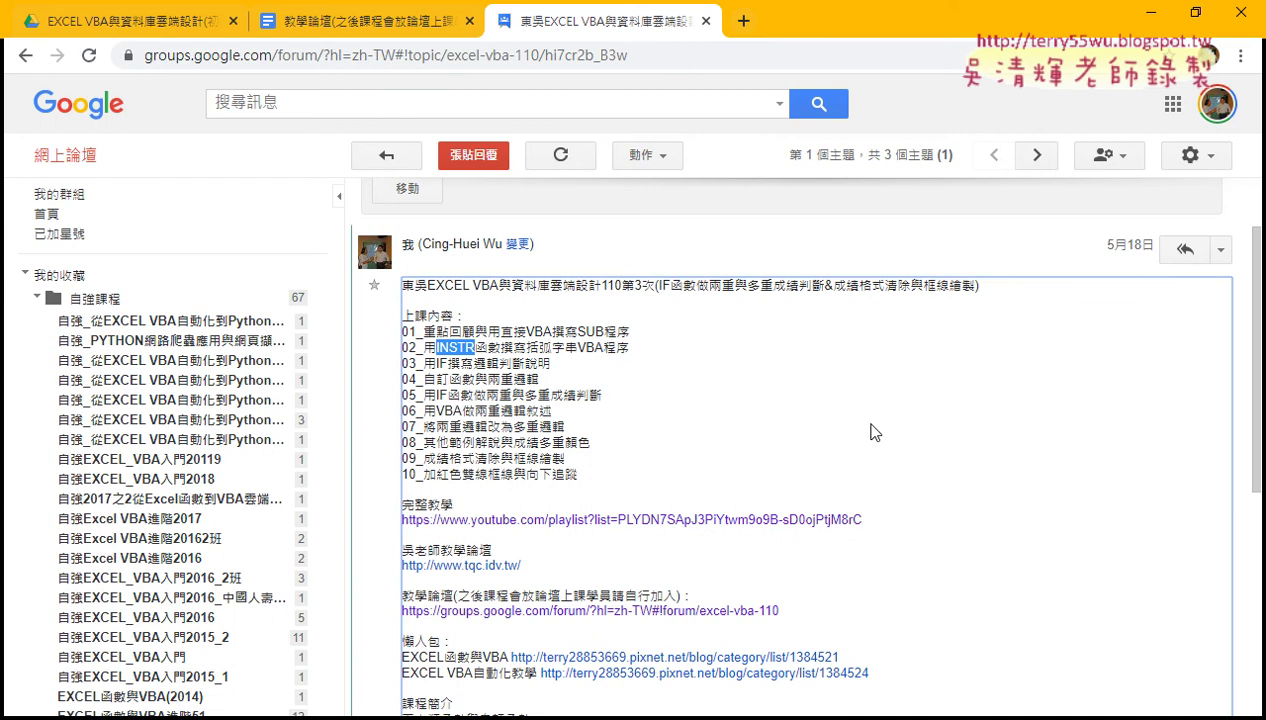
Open the lesson 3 YouTube playlist of ten videos from the post's 完整教學 link
{"action": "left_click", "coordinate": [797, 519]}
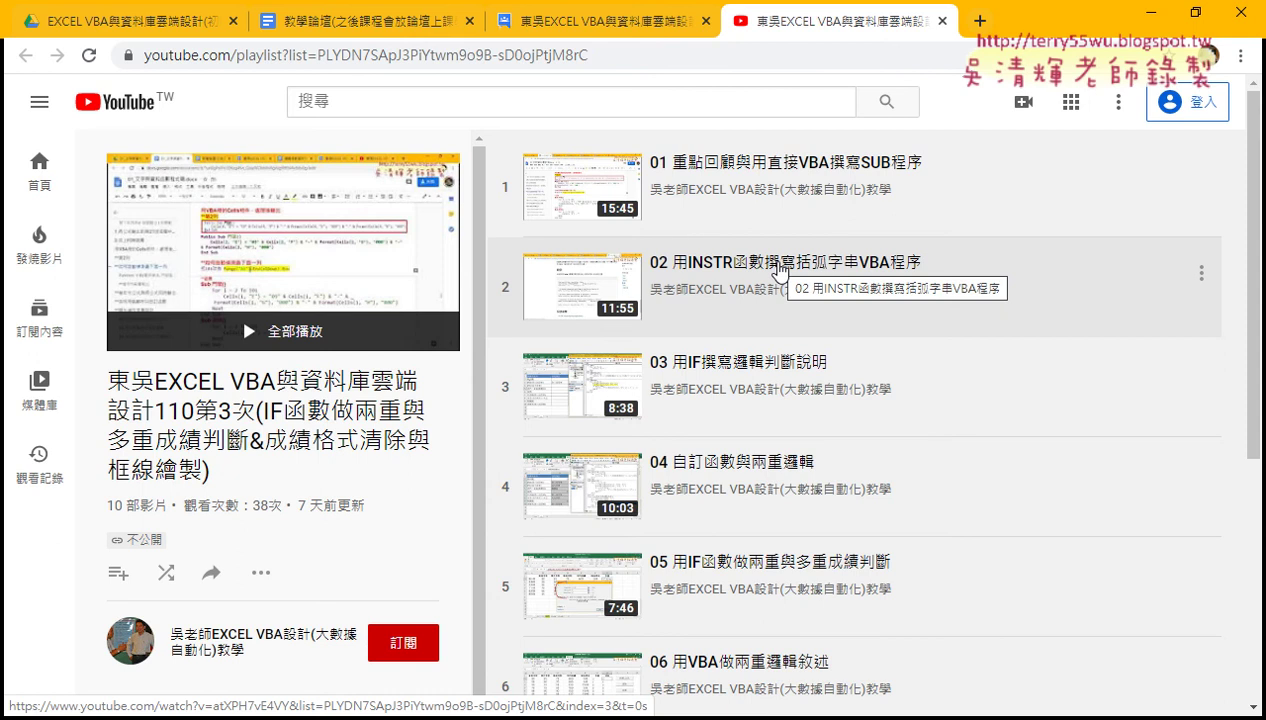
Back in the lesson post, highlight VBA做兩重邏輯敘述 in item 06 and 顏色 in item 08
{"action": "left_click", "coordinate": [600, 20]}
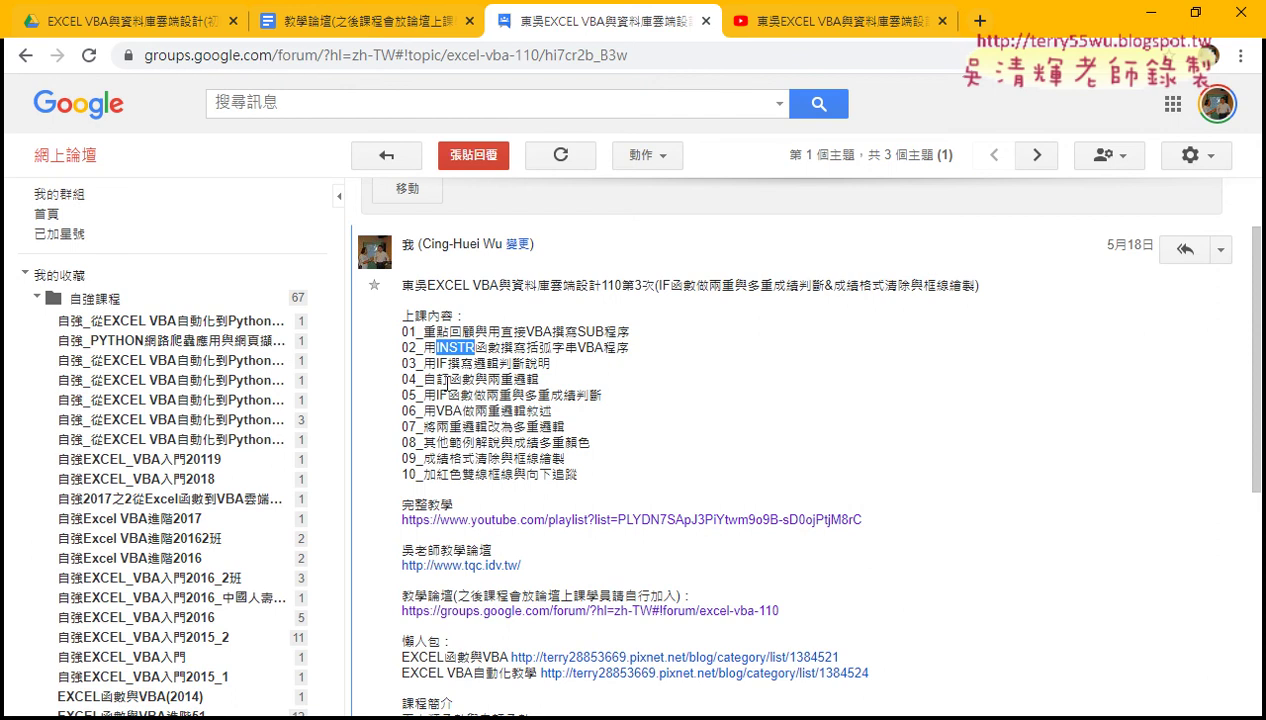
{"action": "double_click", "coordinate": [418, 381]}
{"action": "left_click", "coordinate": [500, 383]}
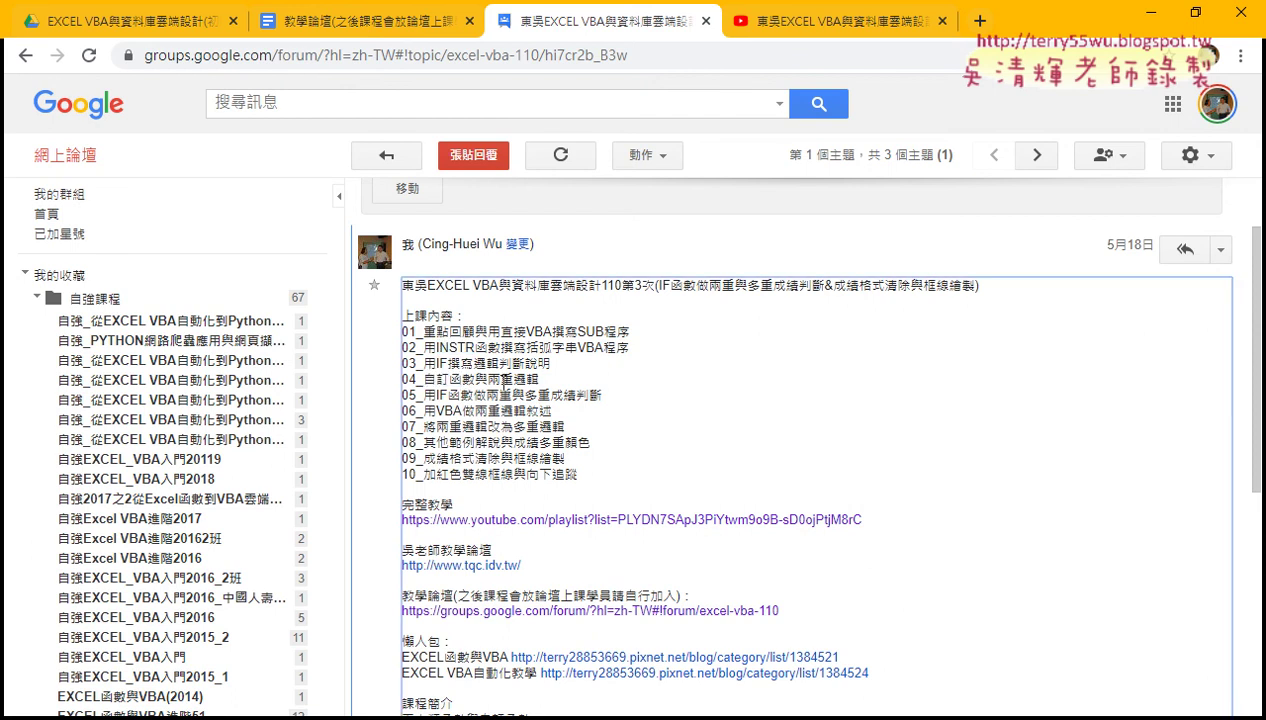
{"action": "left_click_drag", "start_coordinate": [436, 411], "coordinate": [552, 411]}
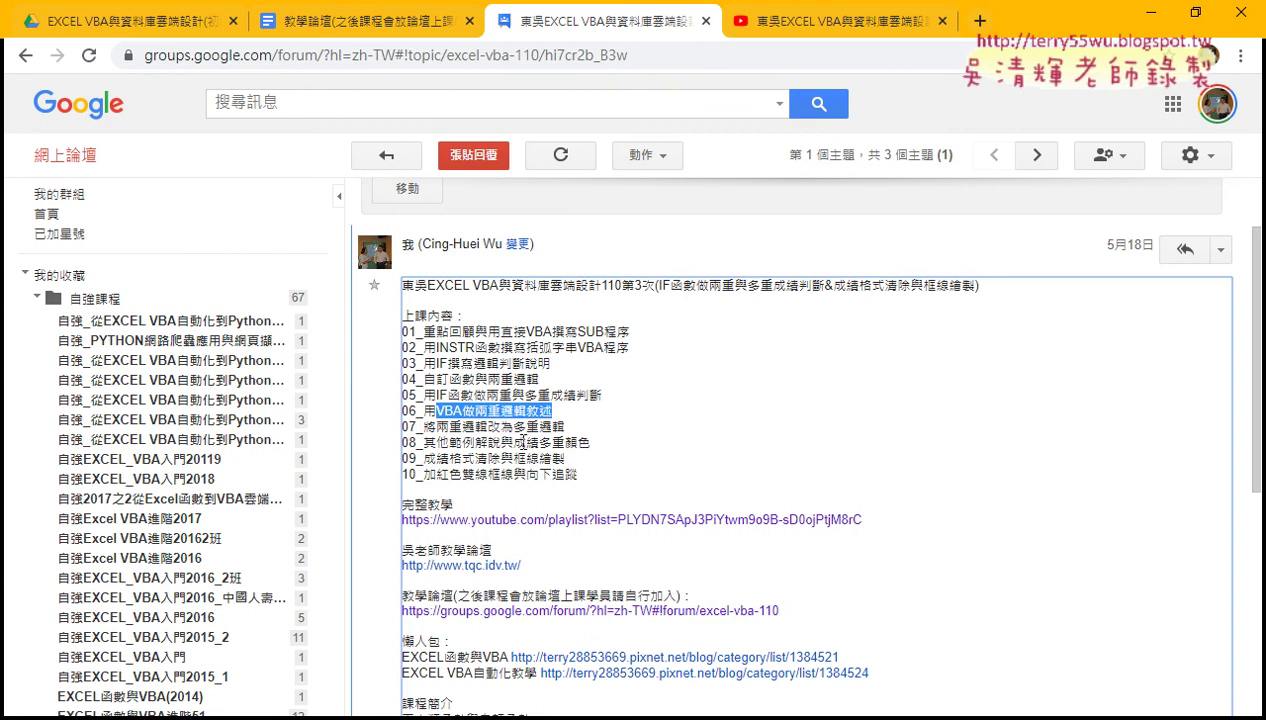
{"action": "left_click_drag", "start_coordinate": [589, 441], "coordinate": [565, 441]}
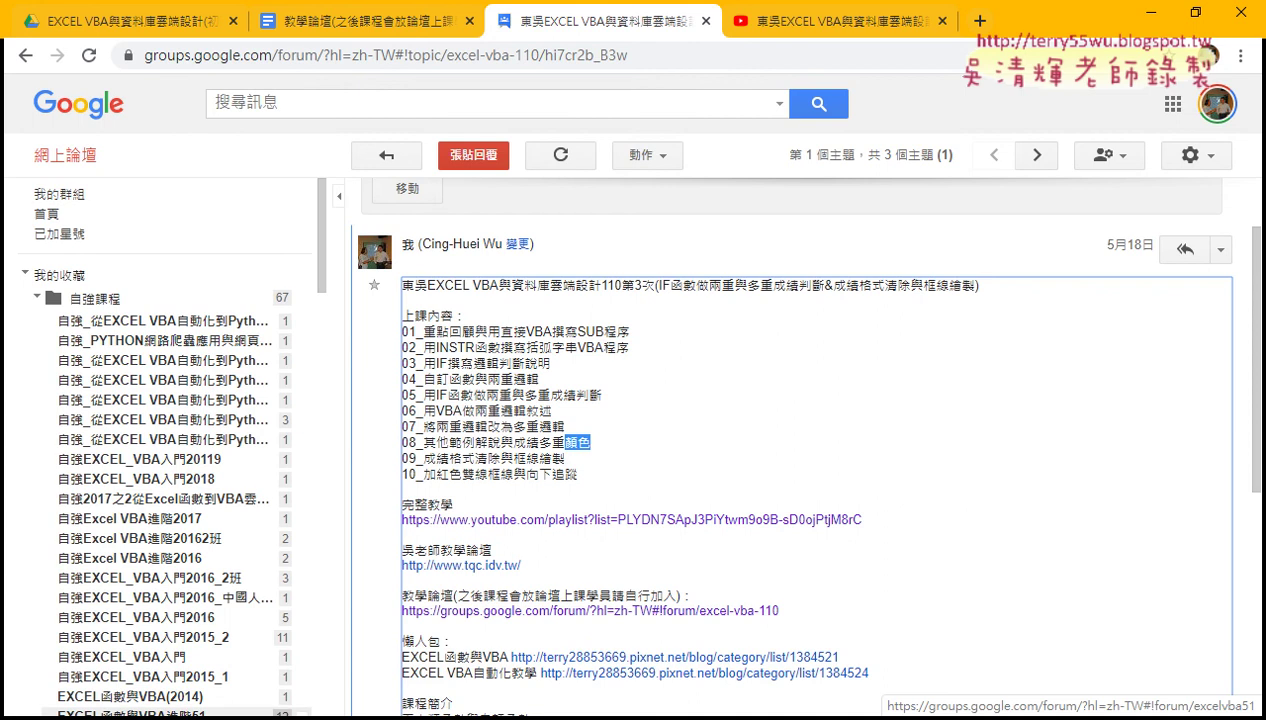
{"action": "left_click", "coordinate": [412, 715]}
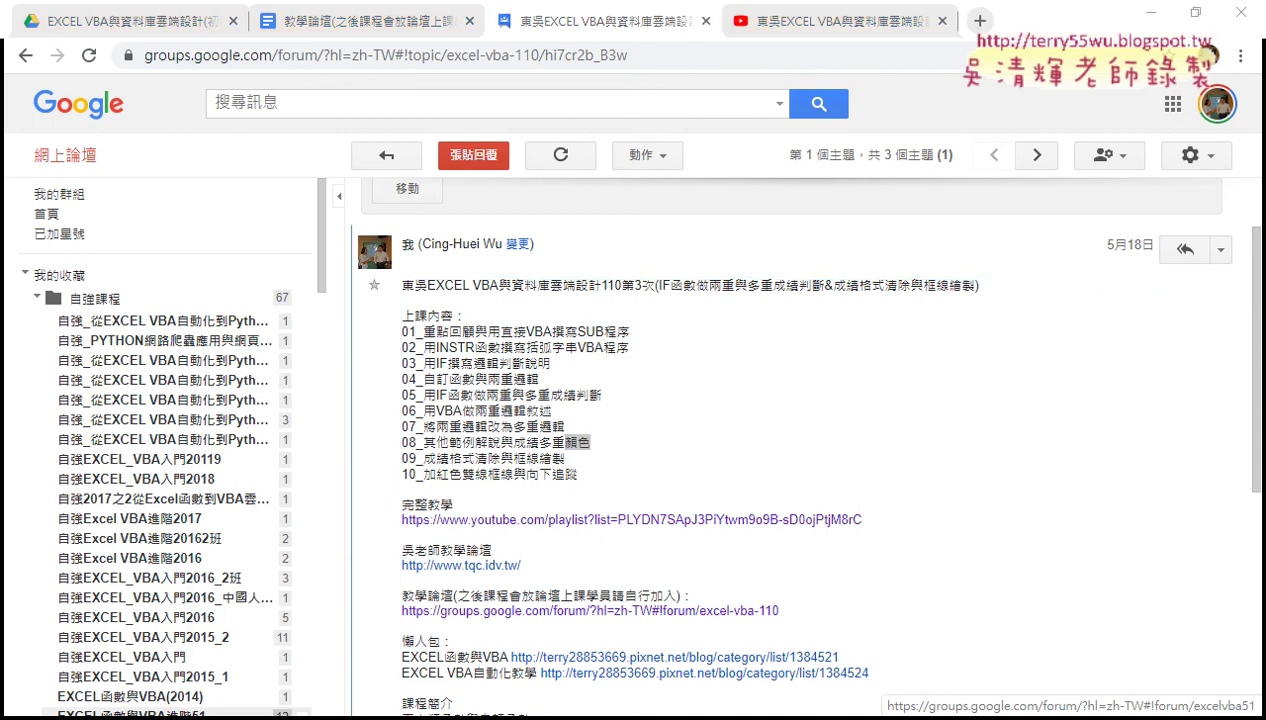
In 02邏輯函數OK, preview a formula-based conditional formatting rule, then cancel without adding it
{"action": "left_click", "coordinate": [300, 640]}
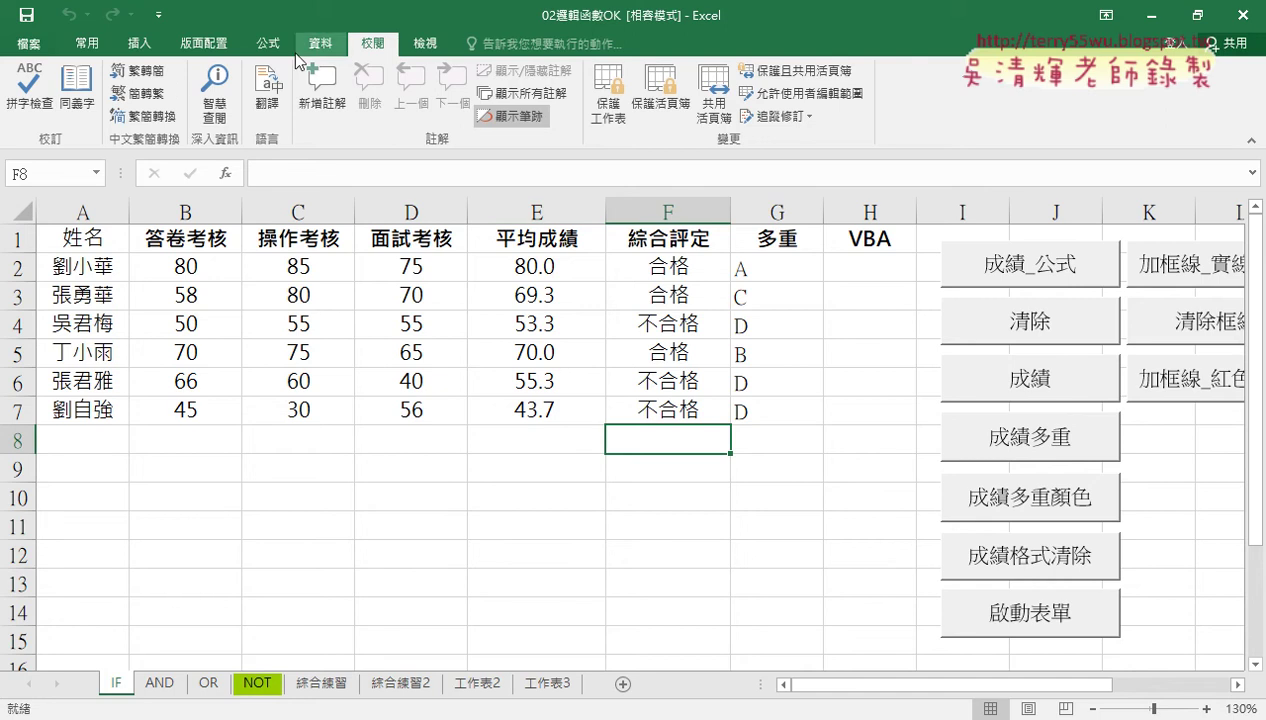
{"action": "left_click", "coordinate": [88, 43]}
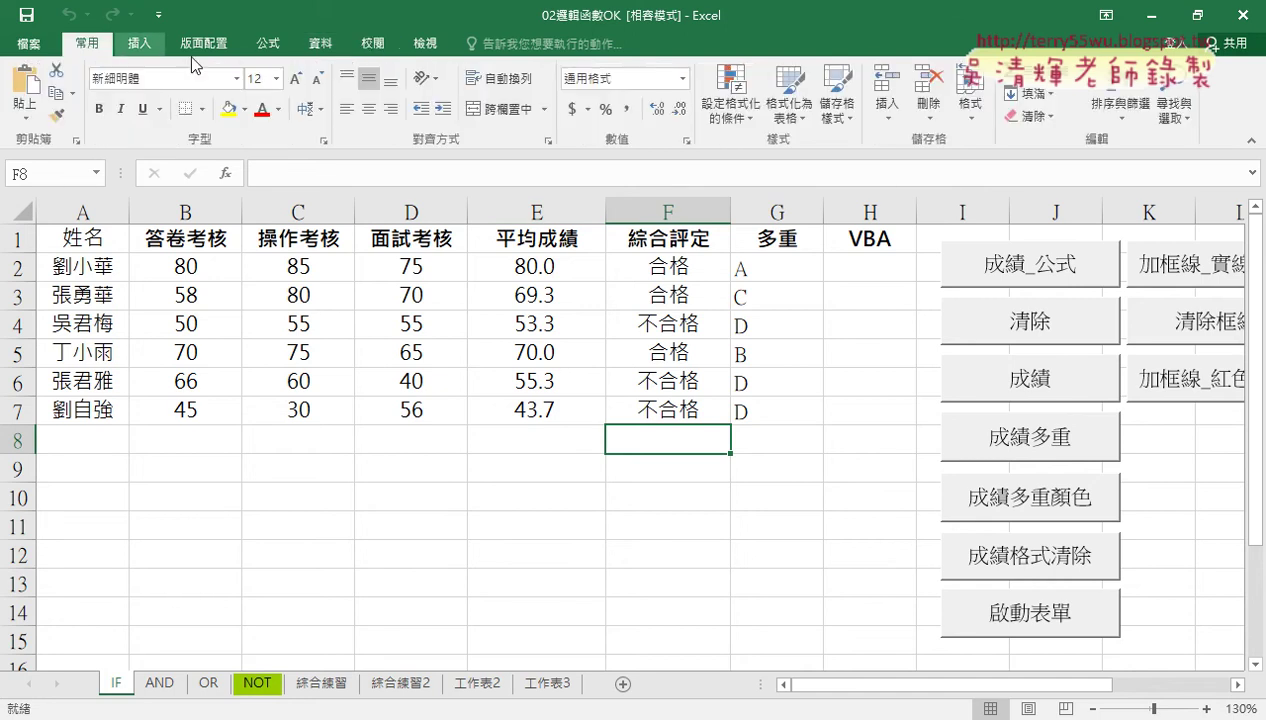
{"action": "left_click", "coordinate": [746, 112]}
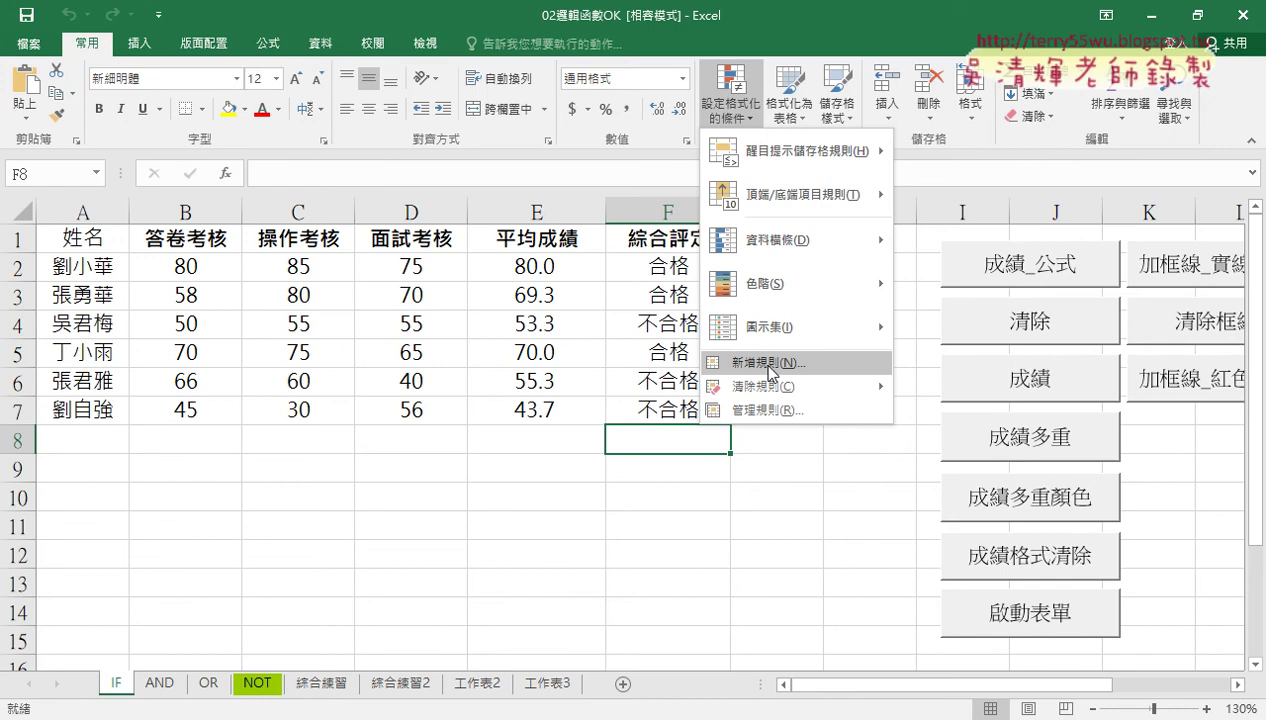
{"action": "left_click", "coordinate": [770, 368]}
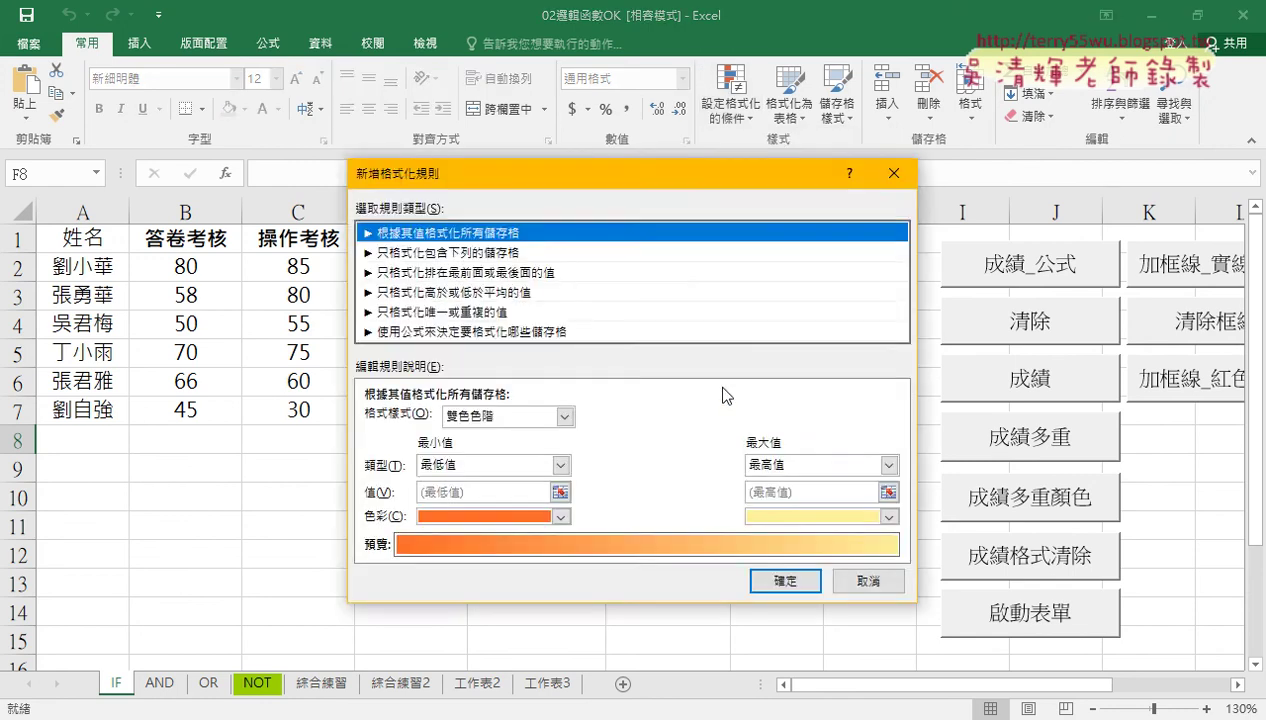
{"action": "left_click", "coordinate": [406, 332]}
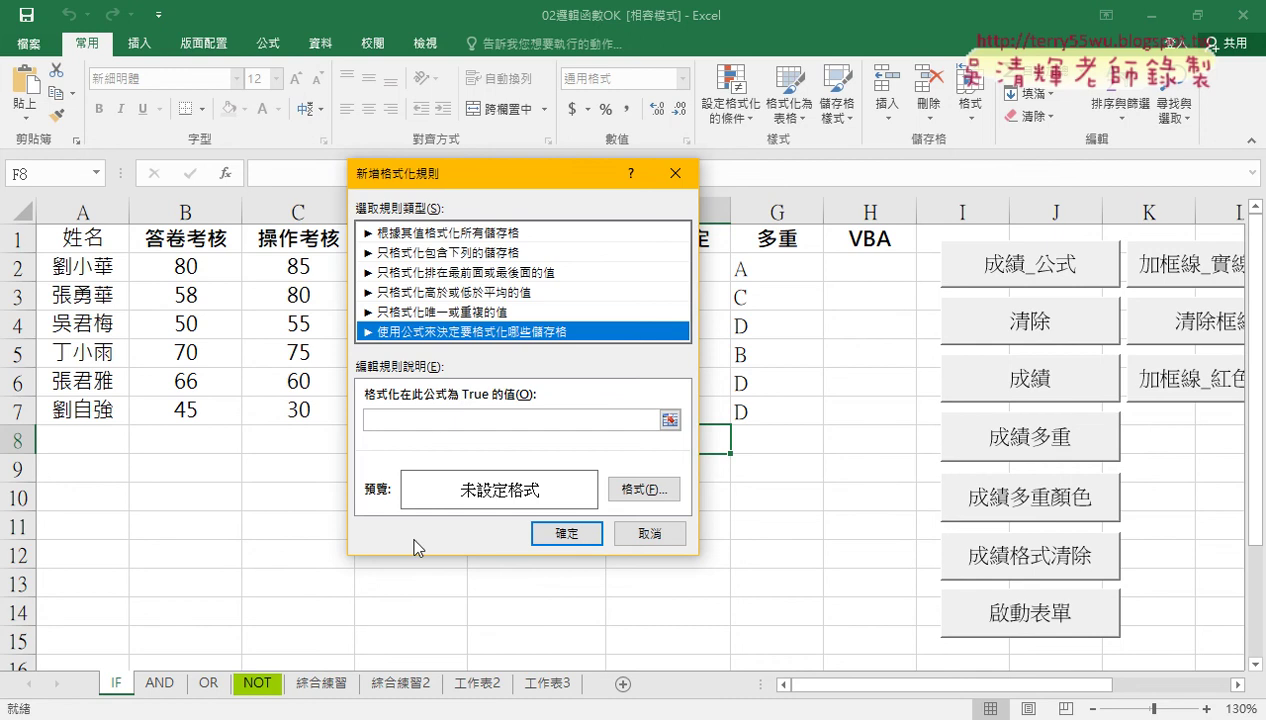
{"action": "left_click", "coordinate": [648, 541]}
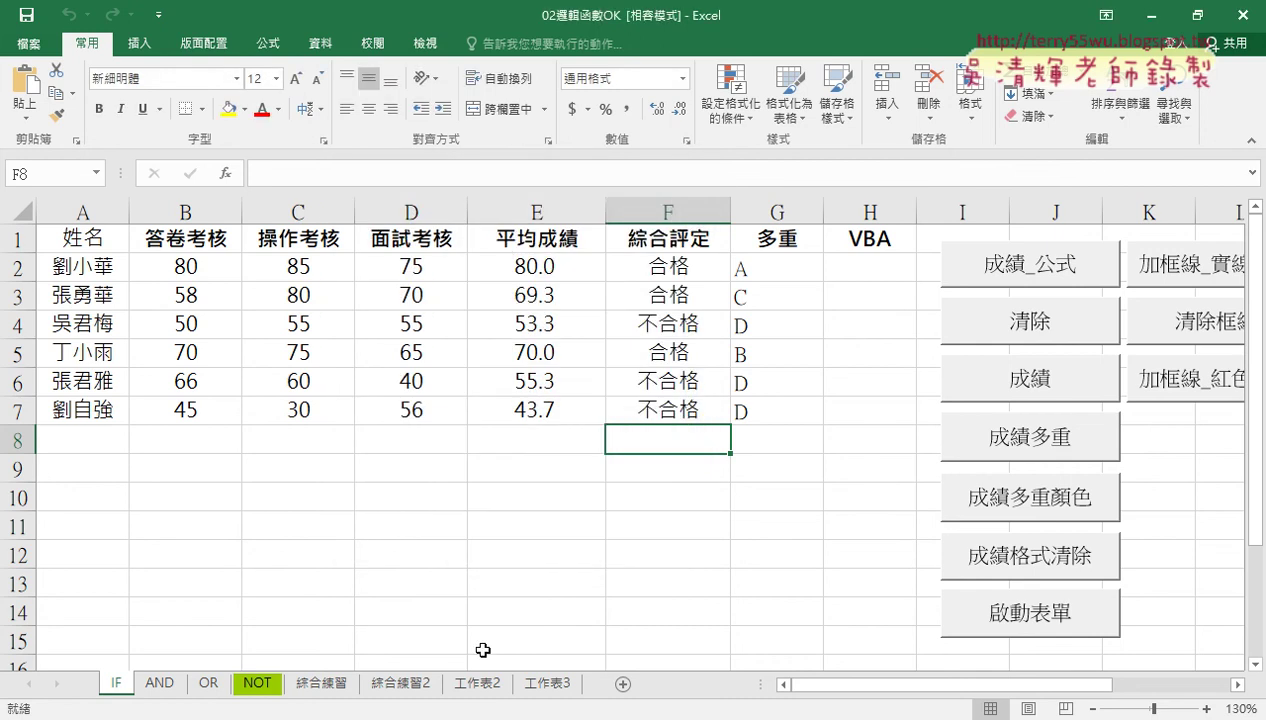
Highlight 框線繪製 in item 09 and 向下追蹤 in item 10 of the lesson outline
{"action": "key", "text": "alt+Tab"}
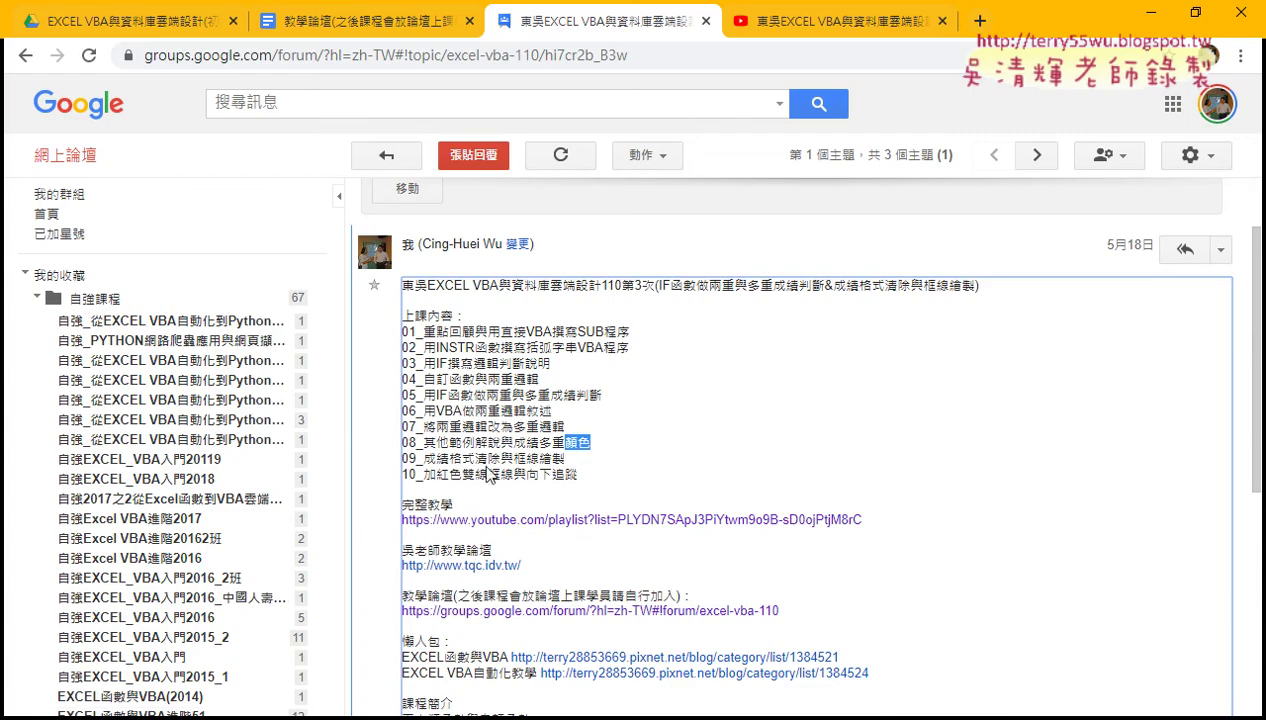
{"action": "left_click_drag", "start_coordinate": [513, 458], "coordinate": [566, 460]}
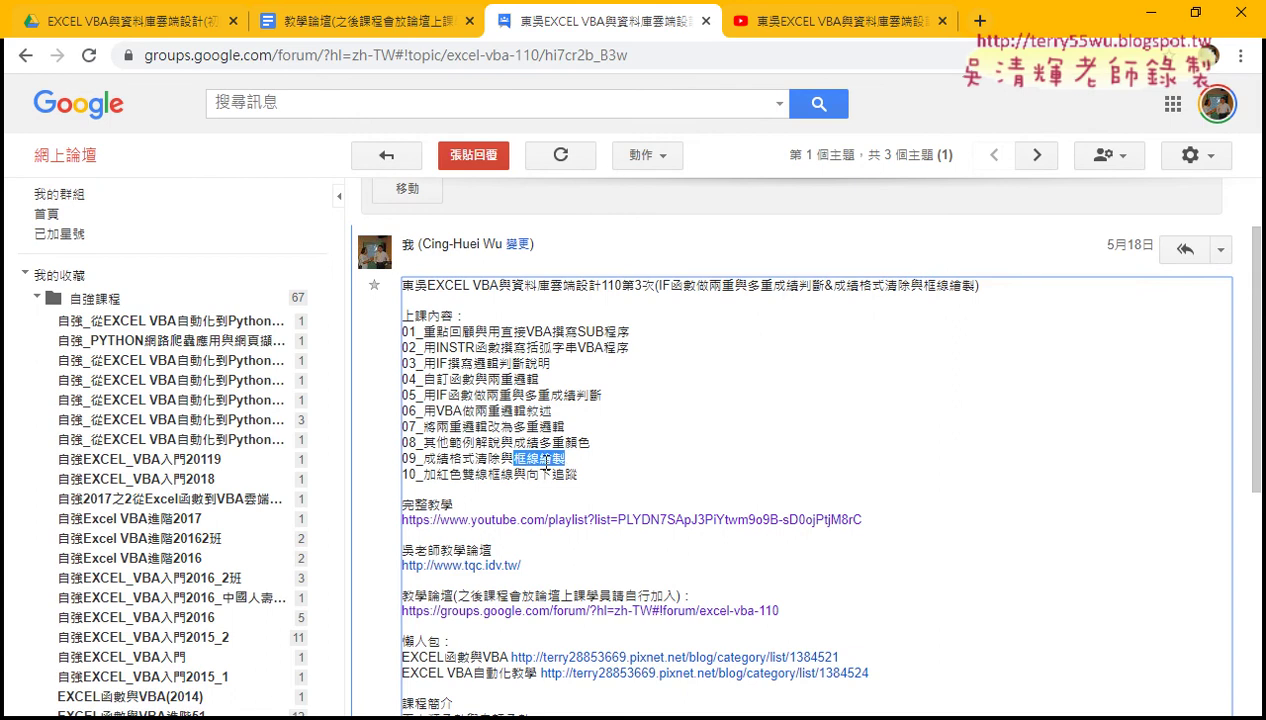
{"action": "left_click_drag", "start_coordinate": [526, 475], "coordinate": [578, 476]}
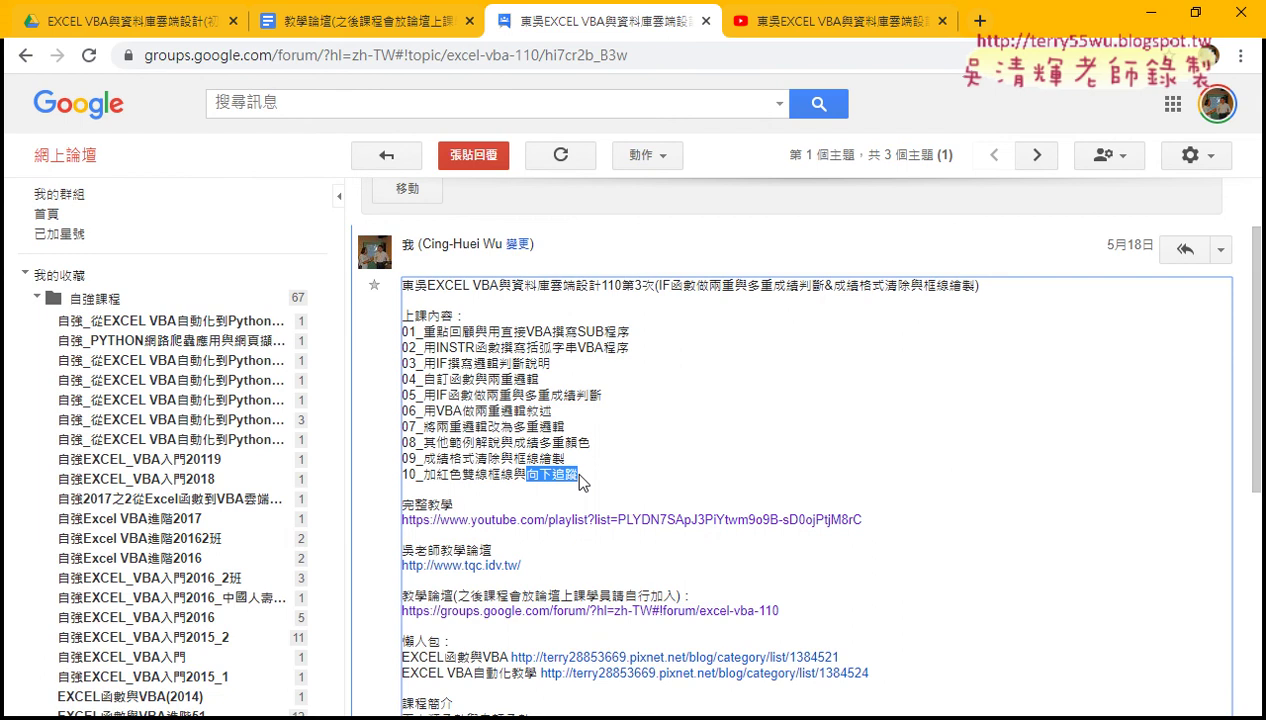
Check those videos in the YouTube playlist, then minimize the browser to reveal the grade sheet
{"action": "left_click", "coordinate": [800, 30]}
{"action": "scroll", "coordinate": [866, 281], "scroll_direction": "down", "scroll_amount": 5}
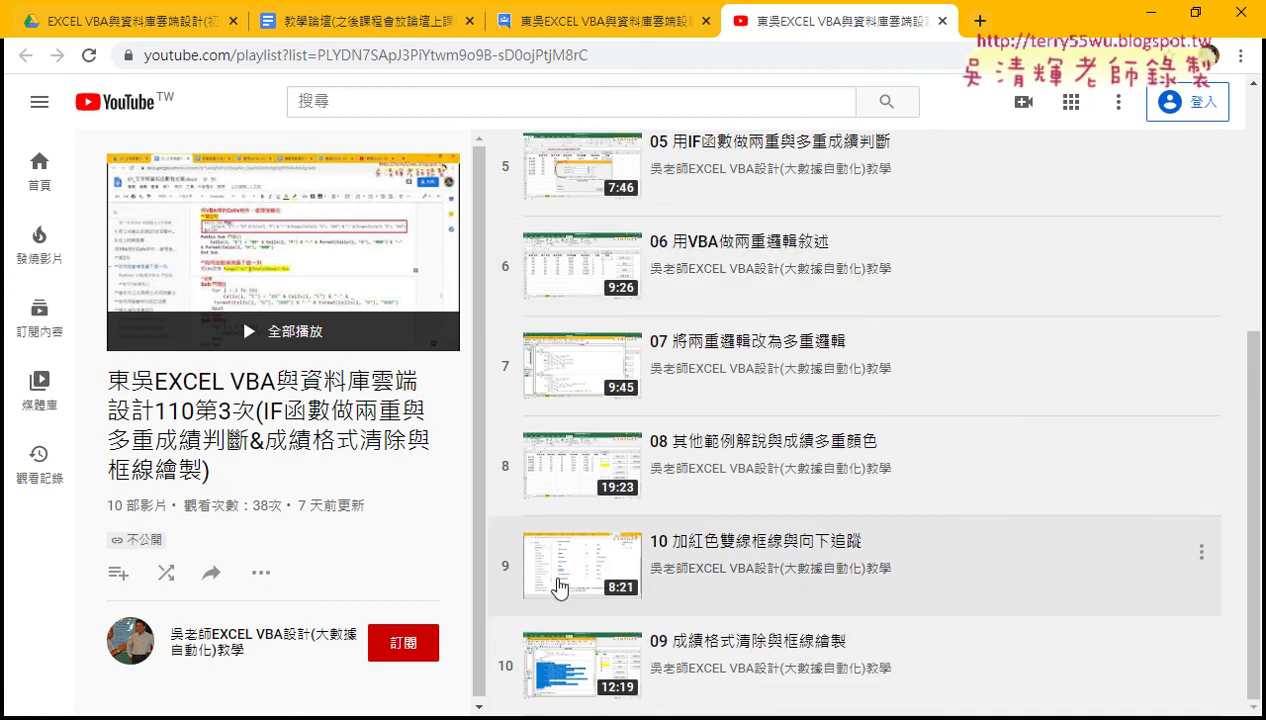
{"action": "scroll", "coordinate": [1008, 385], "scroll_direction": "up", "scroll_amount": 5}
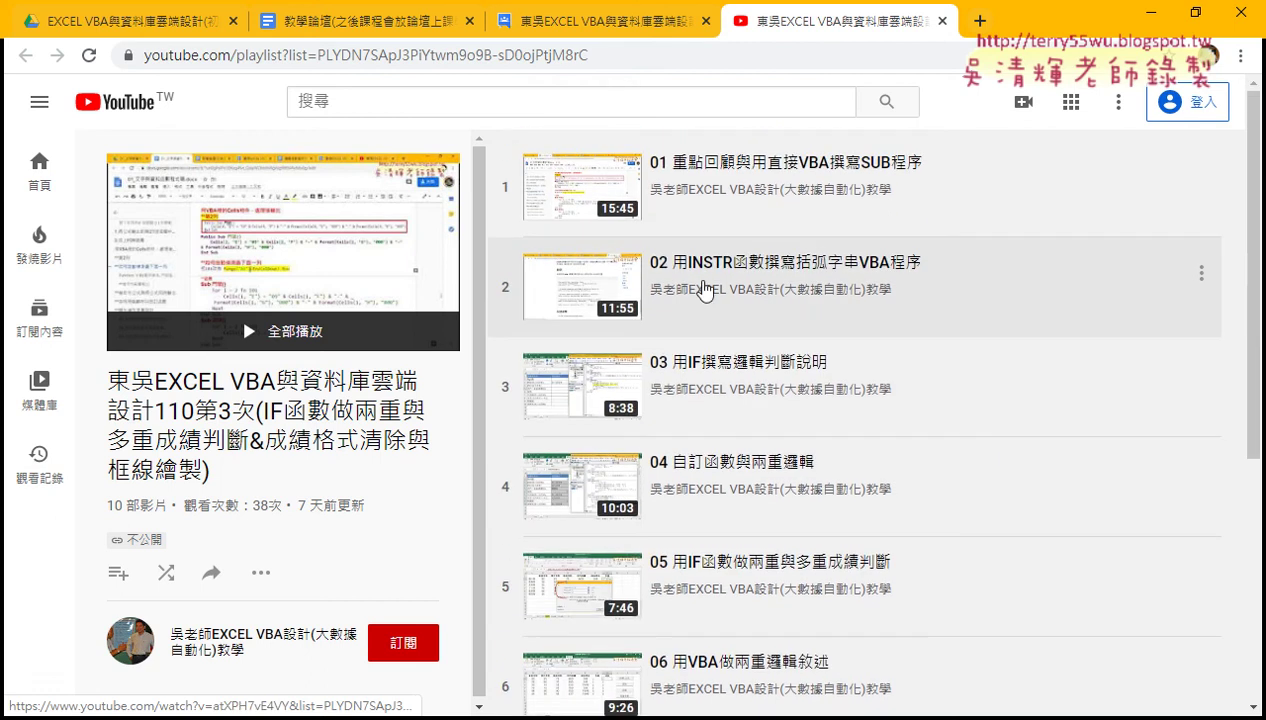
{"action": "left_click", "coordinate": [1150, 12]}
{"action": "left_click", "coordinate": [800, 486]}
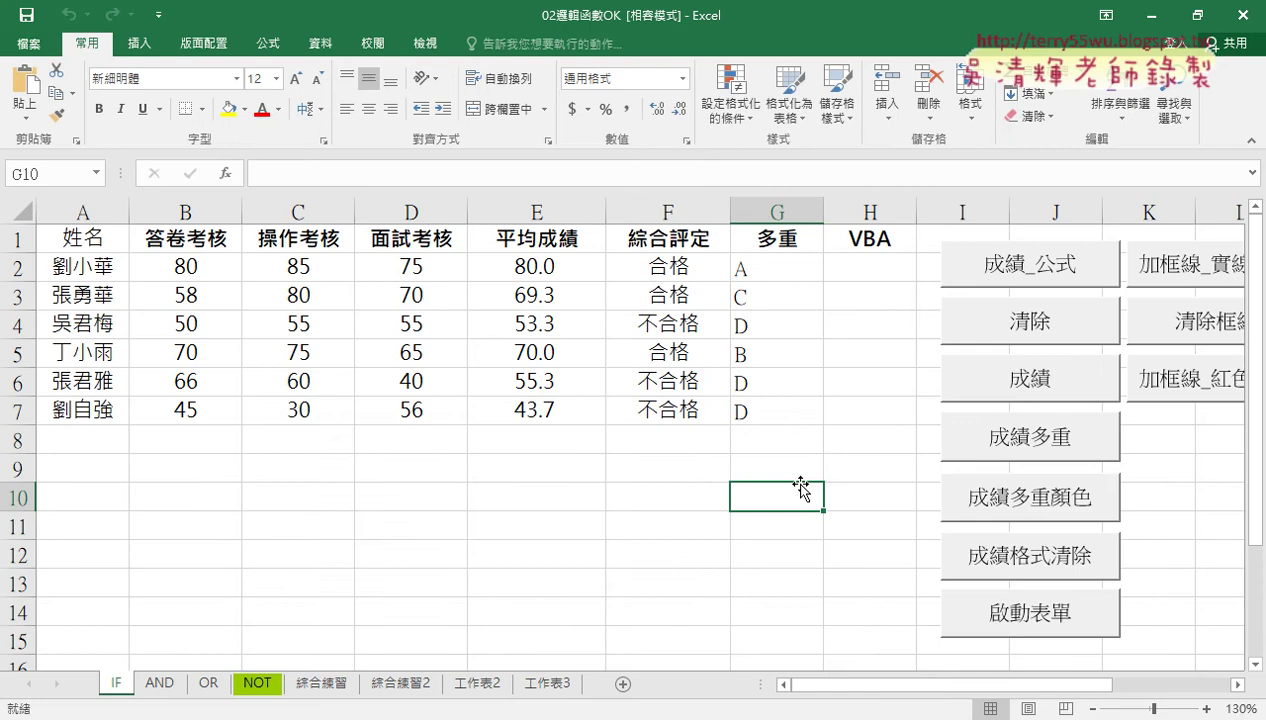
From H2, run 成績_公式 to fill H2:H7 with nested-IF grades and inspect H2's formula
{"action": "left_click", "coordinate": [866, 264]}
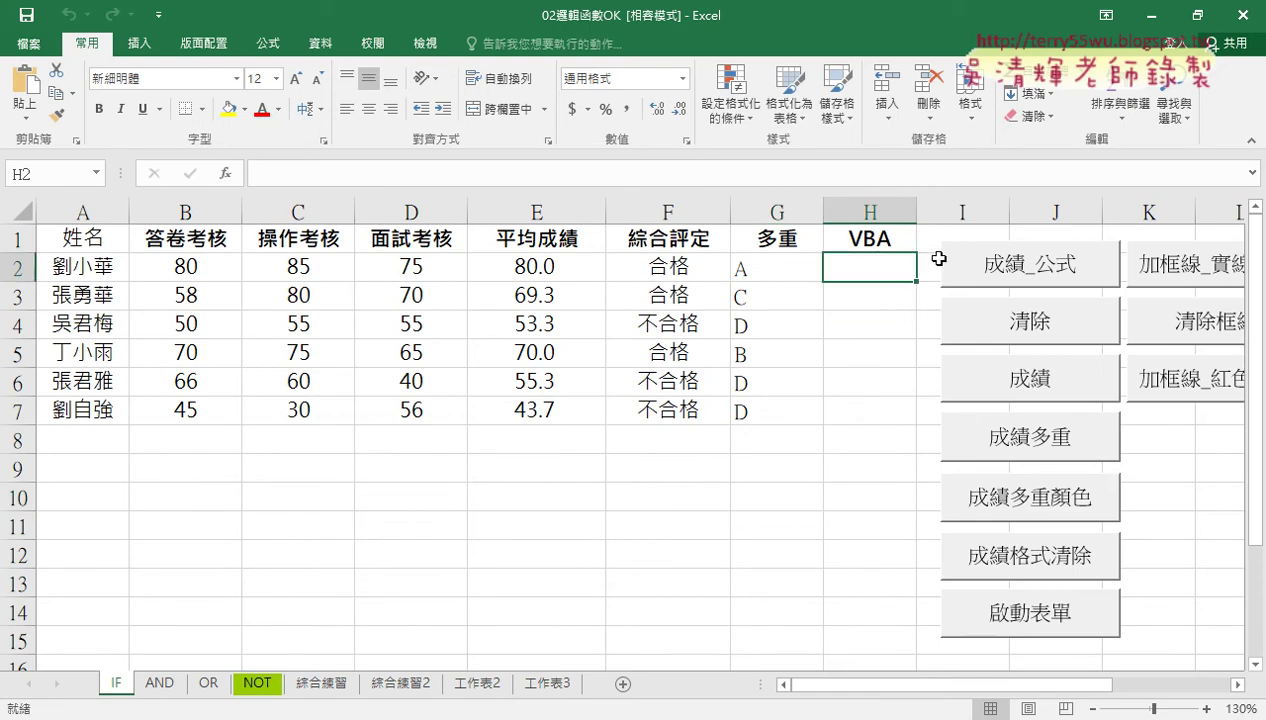
{"action": "left_click", "coordinate": [1008, 268]}
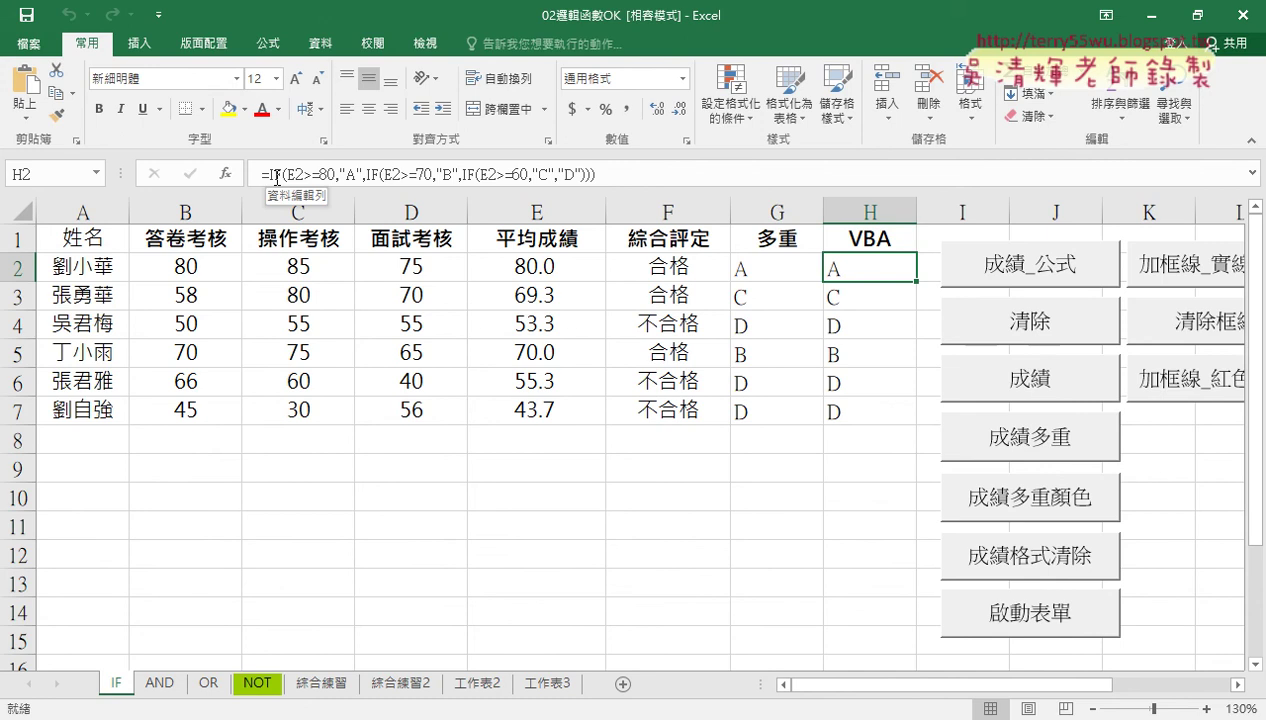
{"action": "left_click", "coordinate": [277, 177]}
{"action": "left_click", "coordinate": [368, 174]}
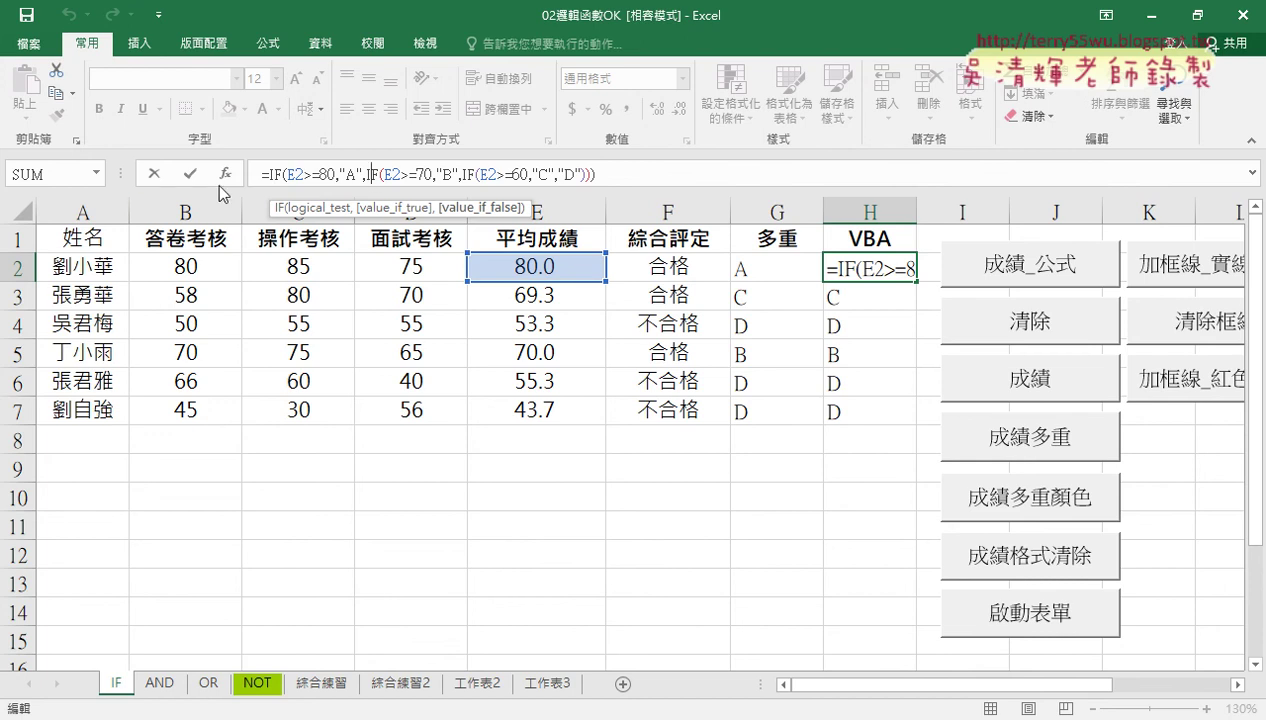
Confirm H2's nested IF formula, run the 清除 macro to empty H2:H7, and select that range
{"action": "left_click", "coordinate": [97, 173]}
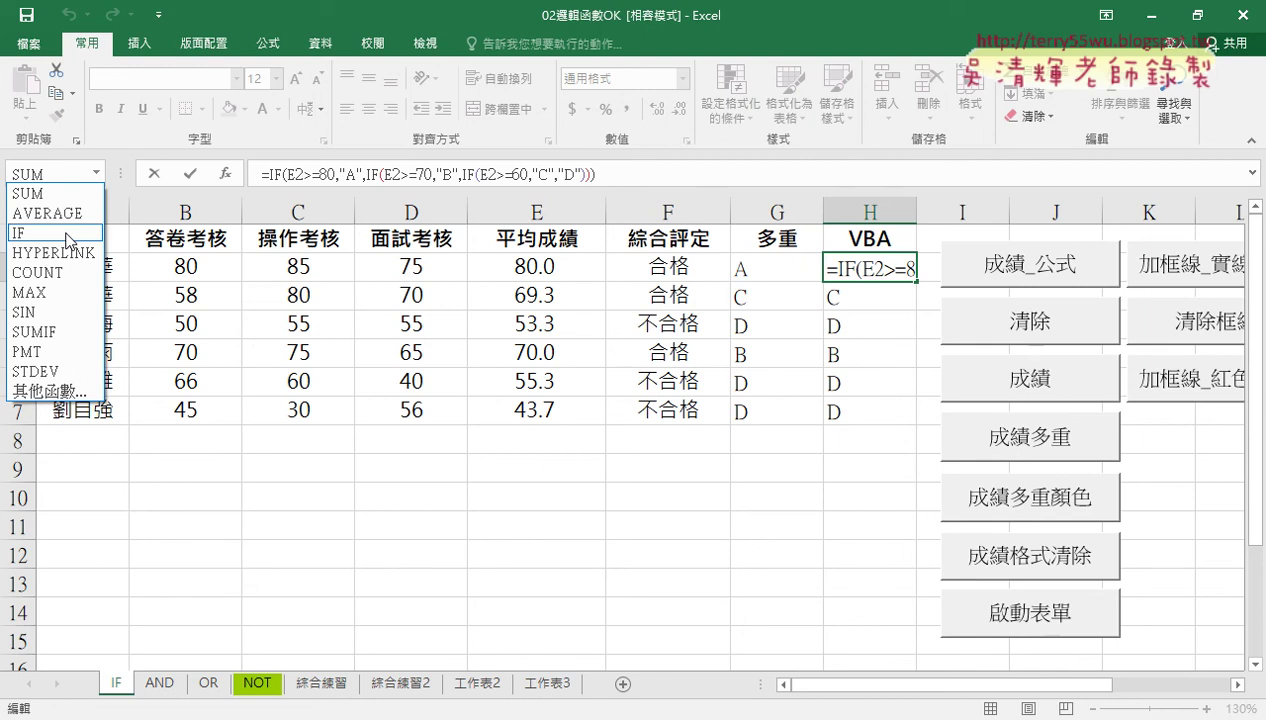
{"action": "left_click", "coordinate": [653, 175]}
{"action": "left_click", "coordinate": [588, 174]}
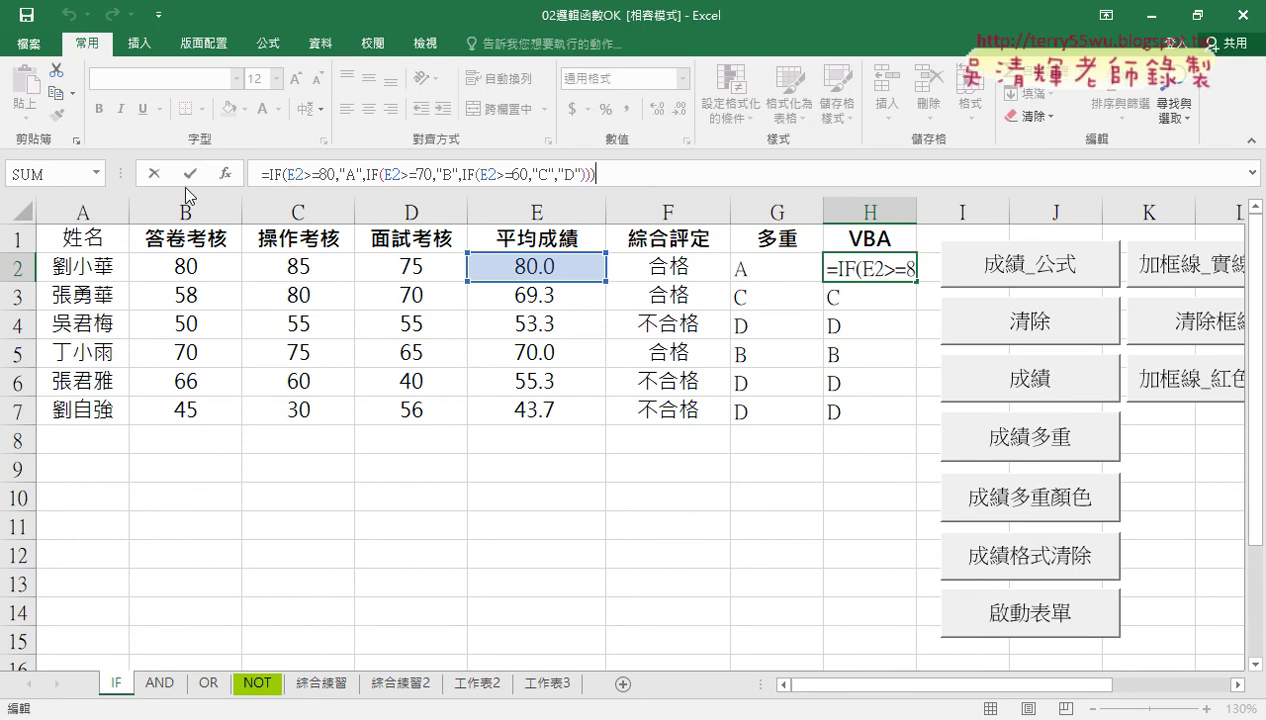
{"action": "left_click", "coordinate": [155, 176]}
{"action": "left_click", "coordinate": [1025, 333]}
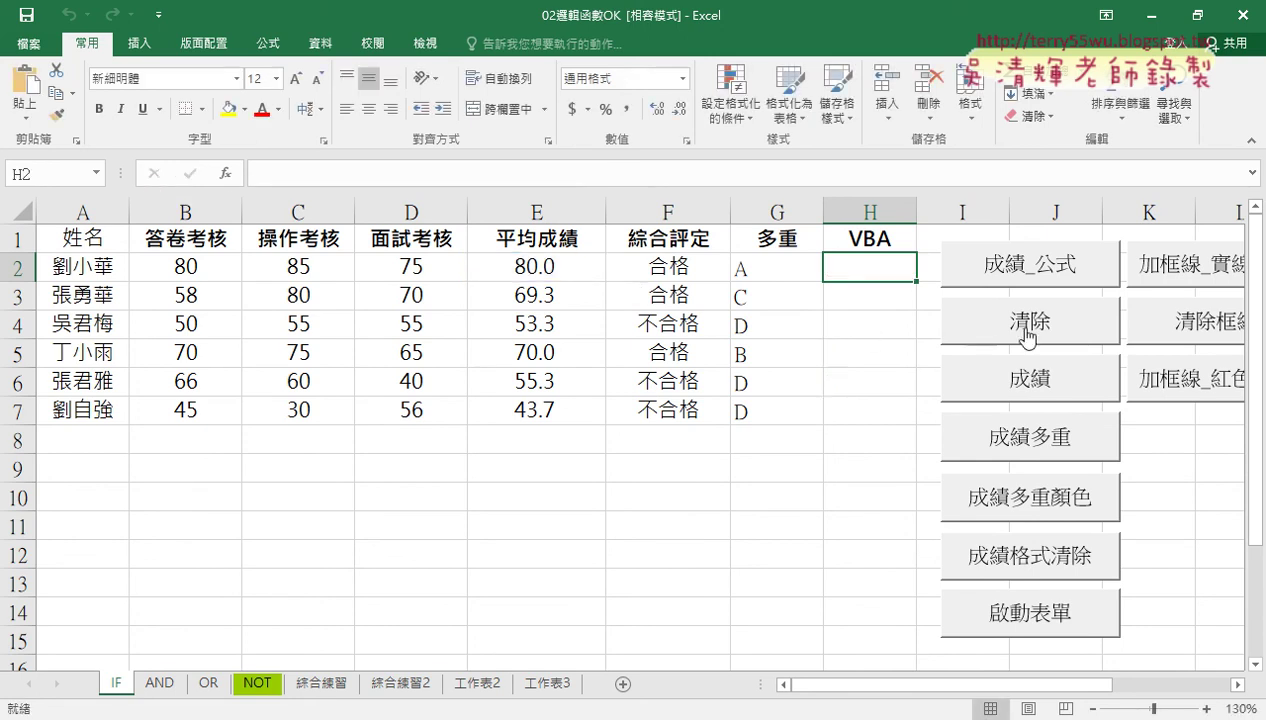
{"action": "left_click_drag", "start_coordinate": [865, 268], "coordinate": [866, 407]}
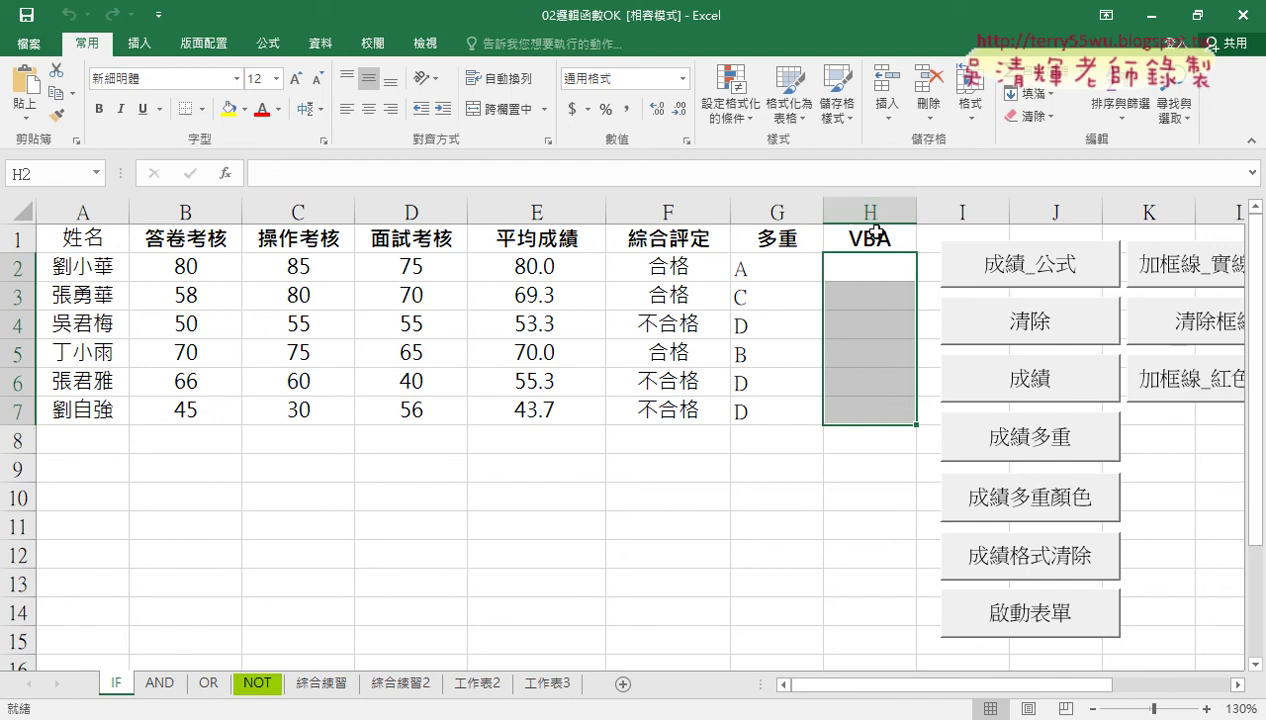
Select H2 and run 成績_公式 to refill H2:H7 with A, C, D, B, D, D
{"action": "left_click", "coordinate": [878, 262]}
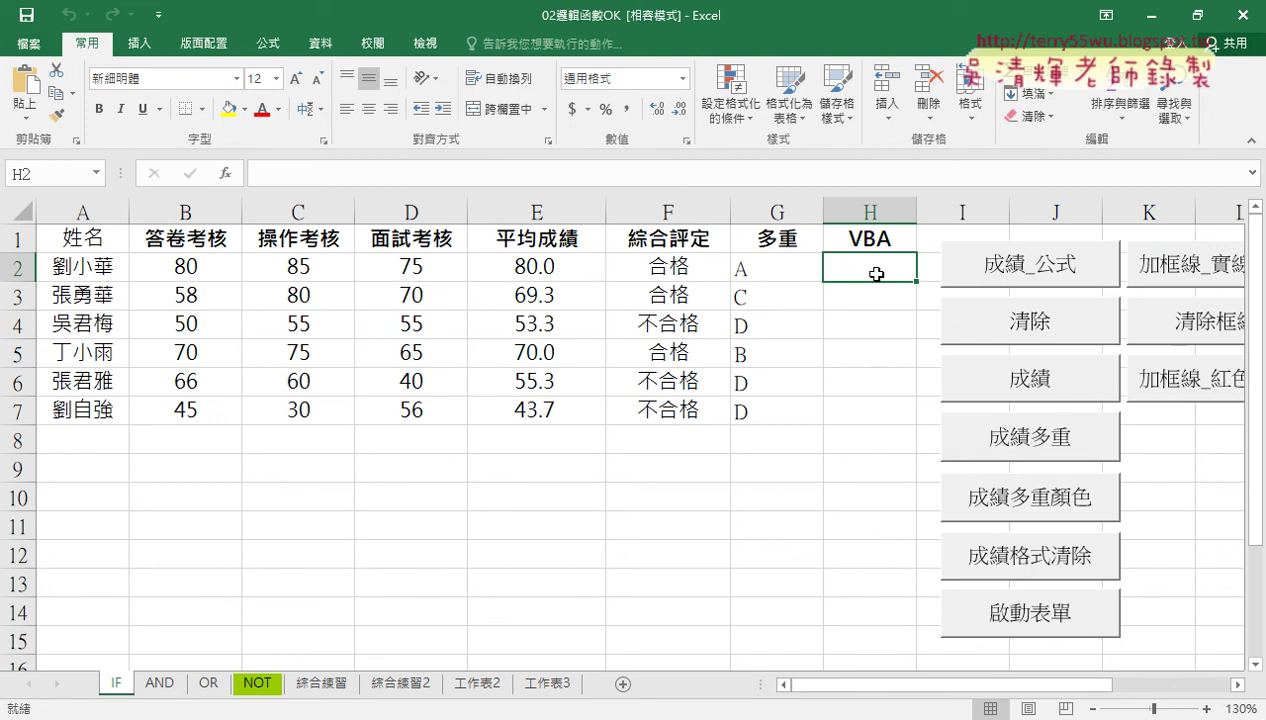
{"action": "left_click", "coordinate": [1015, 279]}
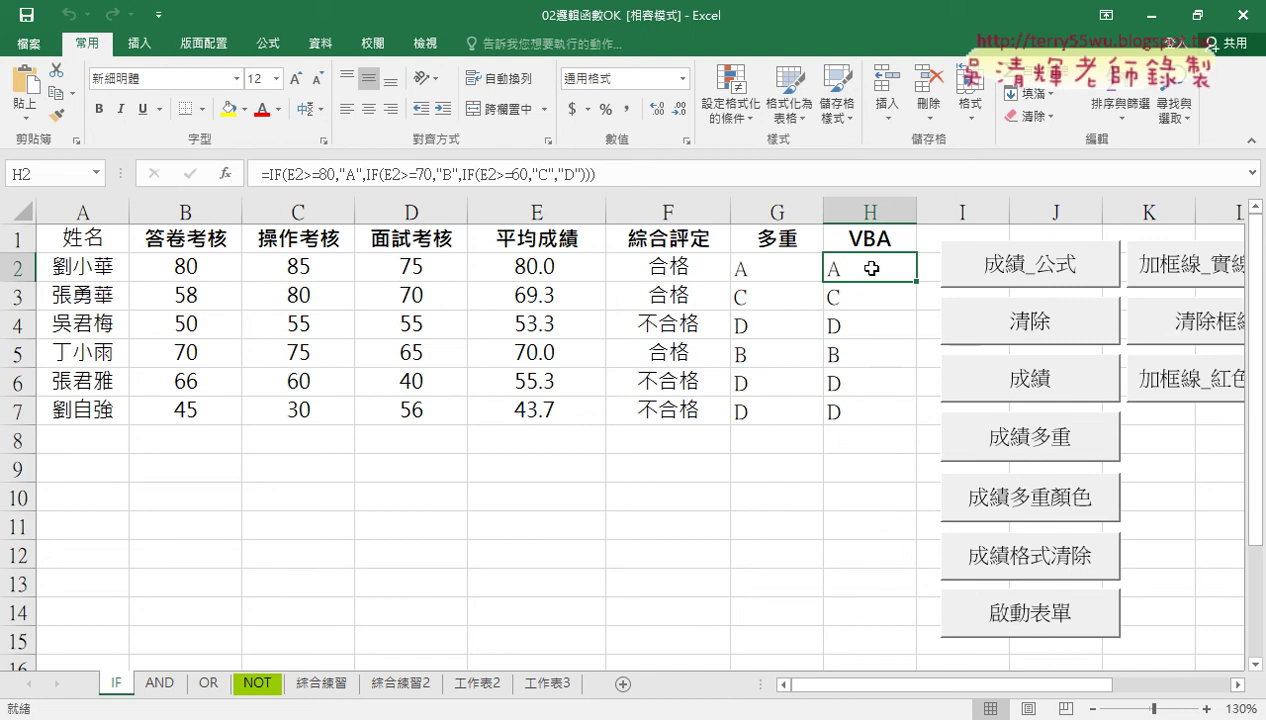
{"action": "mouse_move", "coordinate": [590, 192]}
{"action": "left_mouse_down"}
{"action": "mouse_move", "coordinate": [482, 200]}
{"action": "mouse_move", "coordinate": [838, 270]}
{"action": "mouse_move", "coordinate": [776, 274]}
{"action": "left_mouse_up"}
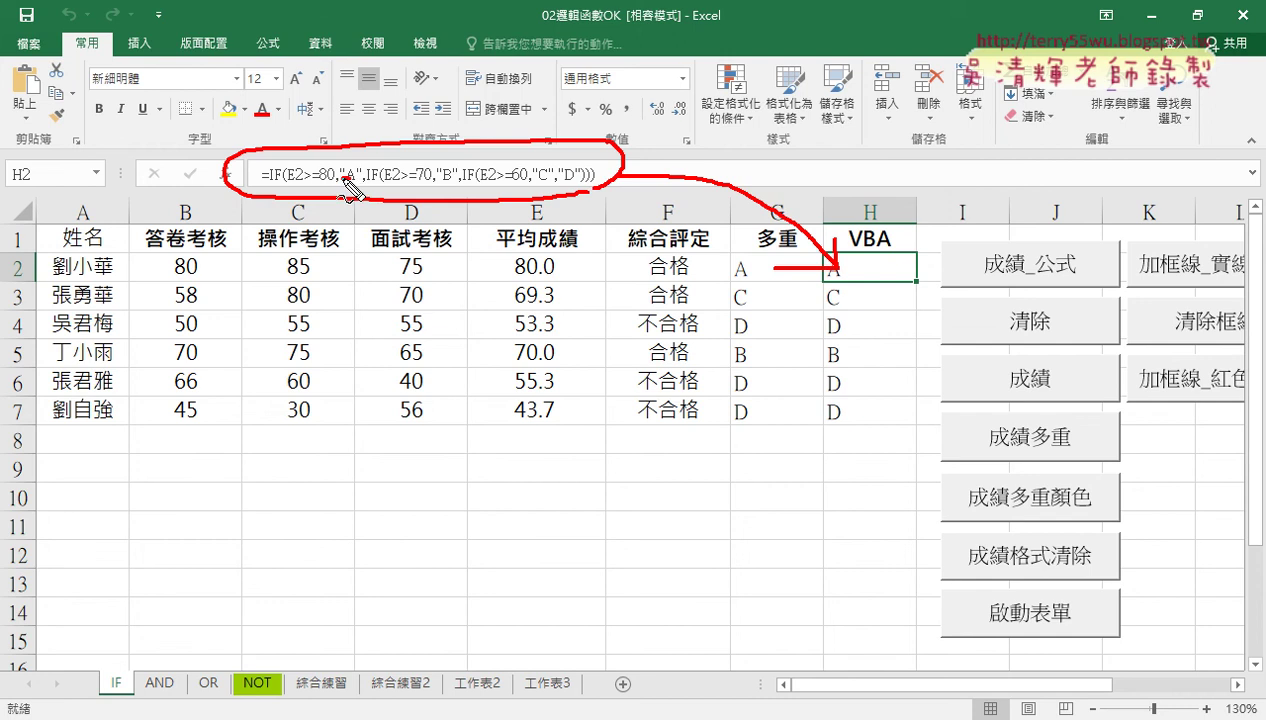
{"action": "left_click_drag", "start_coordinate": [343, 177], "coordinate": [371, 177]}
{"action": "left_click_drag", "start_coordinate": [294, 183], "coordinate": [308, 183]}
{"action": "left_click_drag", "start_coordinate": [389, 182], "coordinate": [399, 182]}
{"action": "left_click_drag", "start_coordinate": [487, 183], "coordinate": [504, 183]}
{"action": "mouse_move", "coordinate": [277, 53]}
{"action": "left_mouse_down"}
{"action": "mouse_move", "coordinate": [291, 53]}
{"action": "mouse_move", "coordinate": [288, 110]}
{"action": "left_mouse_up"}
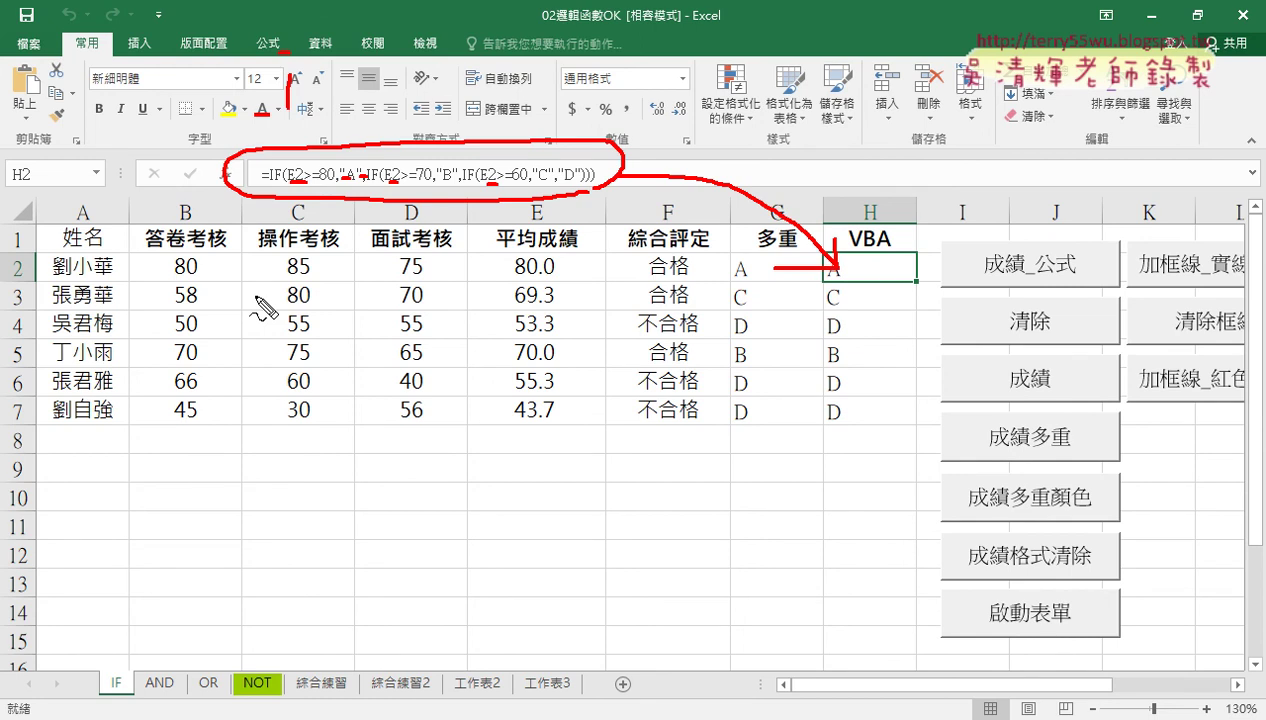
{"action": "key", "text": "Escape"}
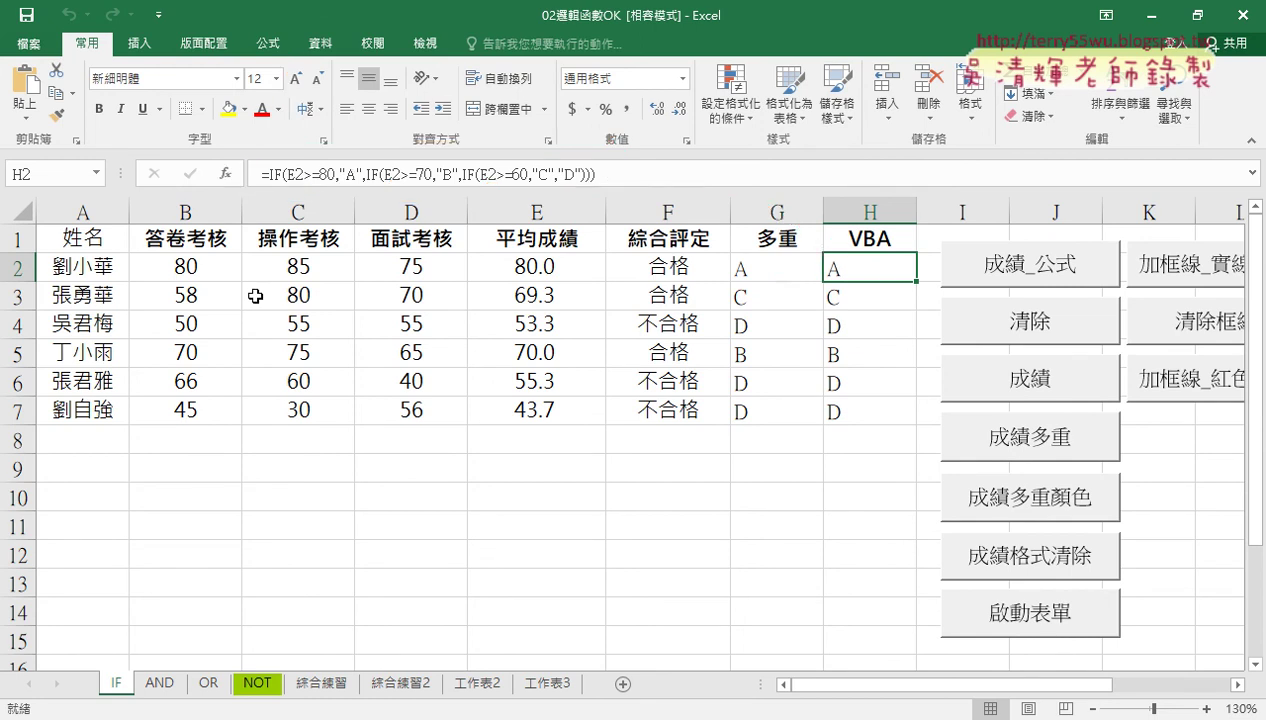
{"action": "left_click", "coordinate": [1012, 384]}
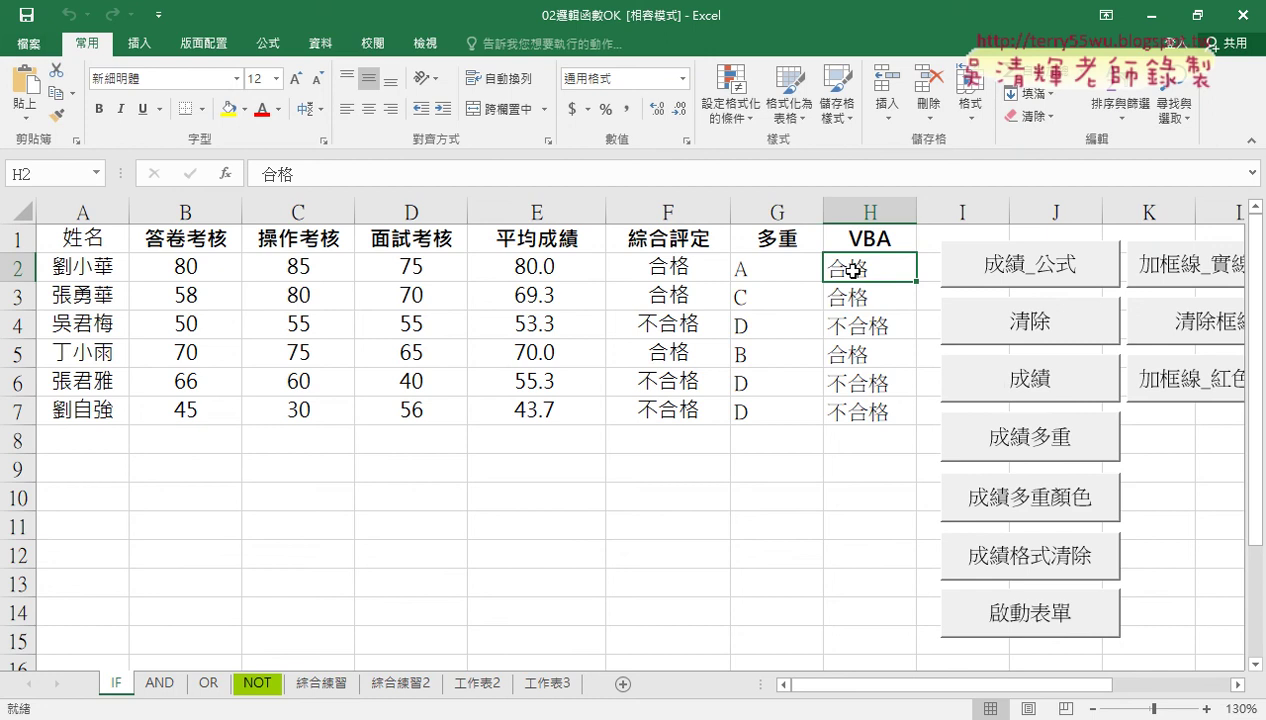
{"action": "left_click", "coordinate": [1000, 272]}
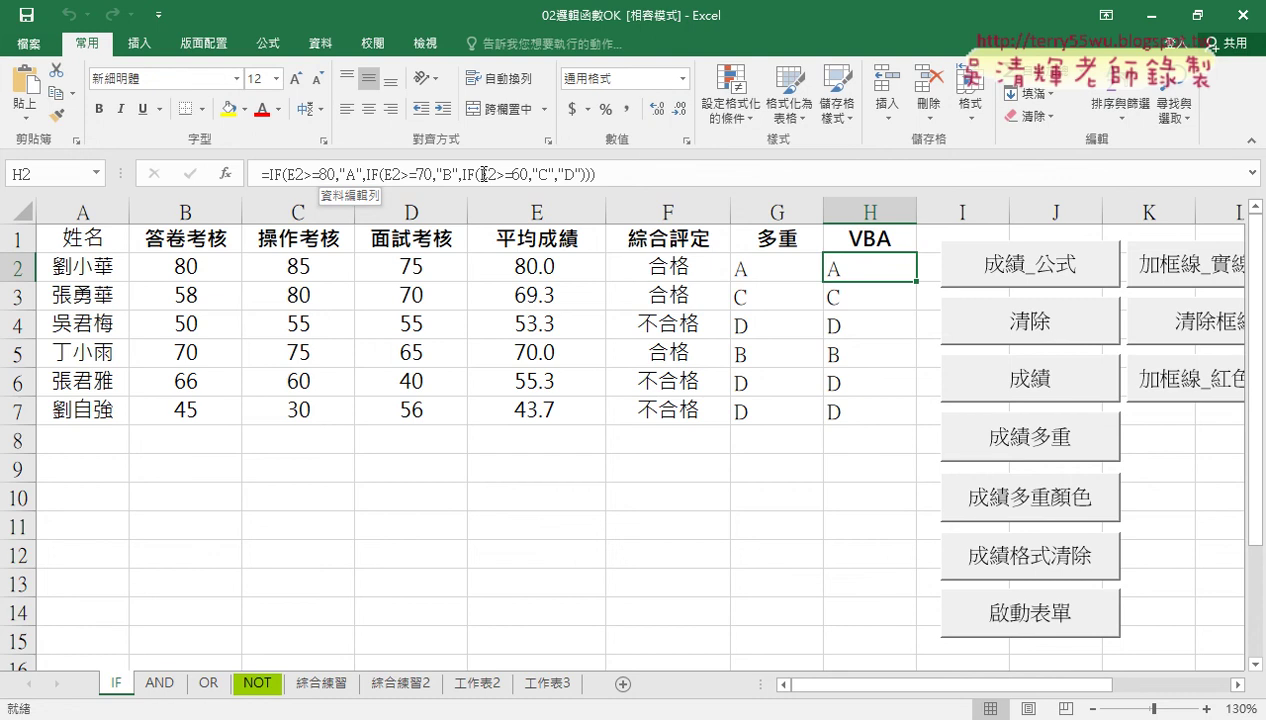
Open the 成績 button's macro code in Module1, entering the VBA project password
{"action": "right_click", "coordinate": [1028, 385]}
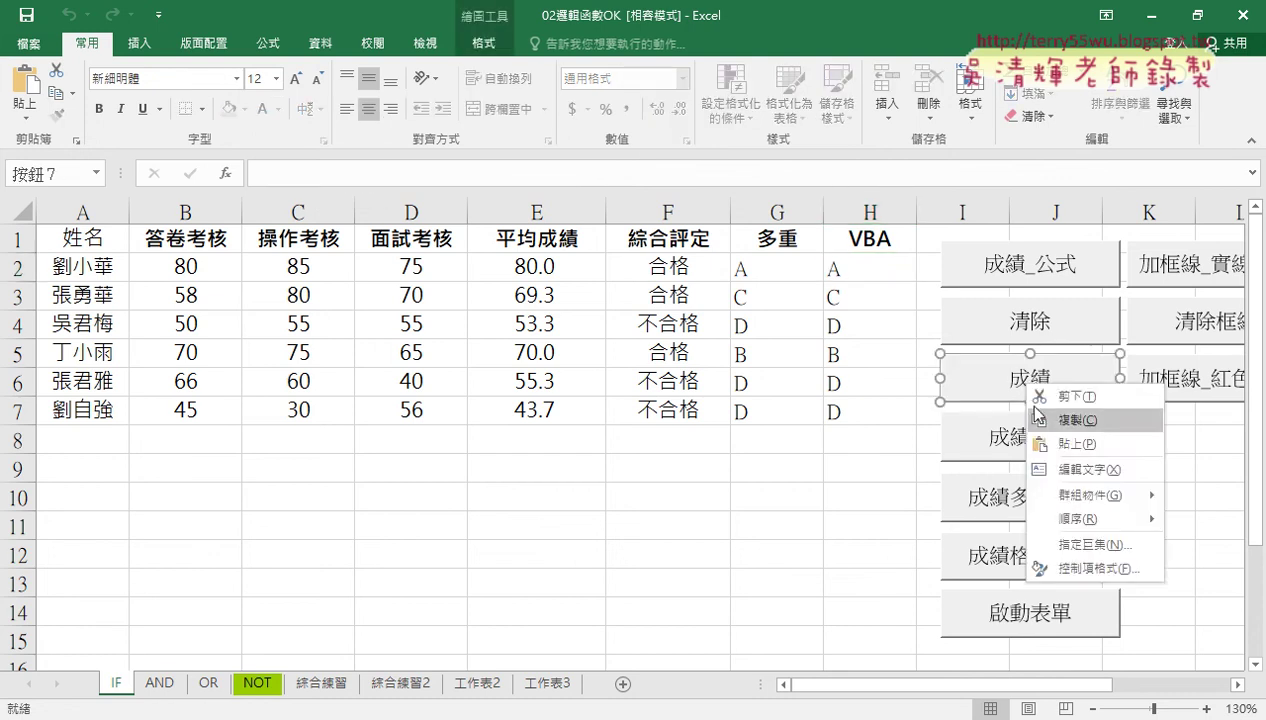
{"action": "left_click", "coordinate": [1085, 545]}
{"action": "left_click", "coordinate": [1200, 374]}
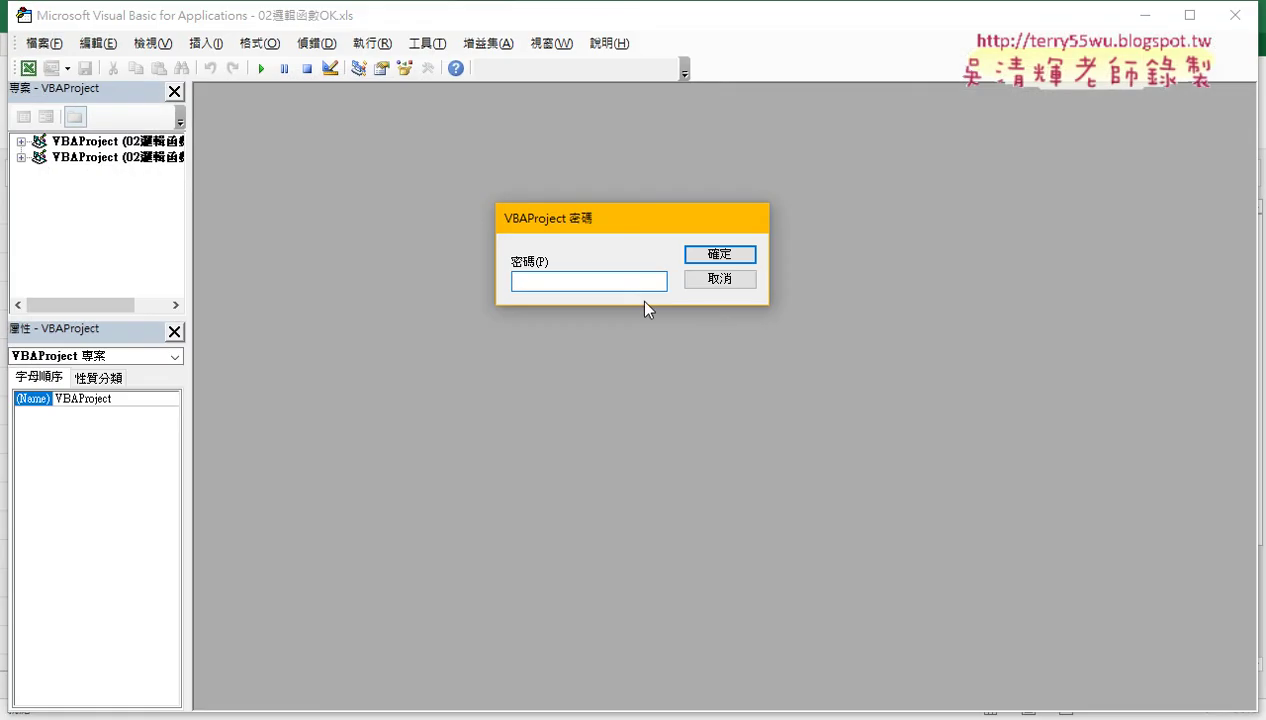
{"action": "key", "text": "Return"}
{"action": "double_click", "coordinate": [588, 207]}
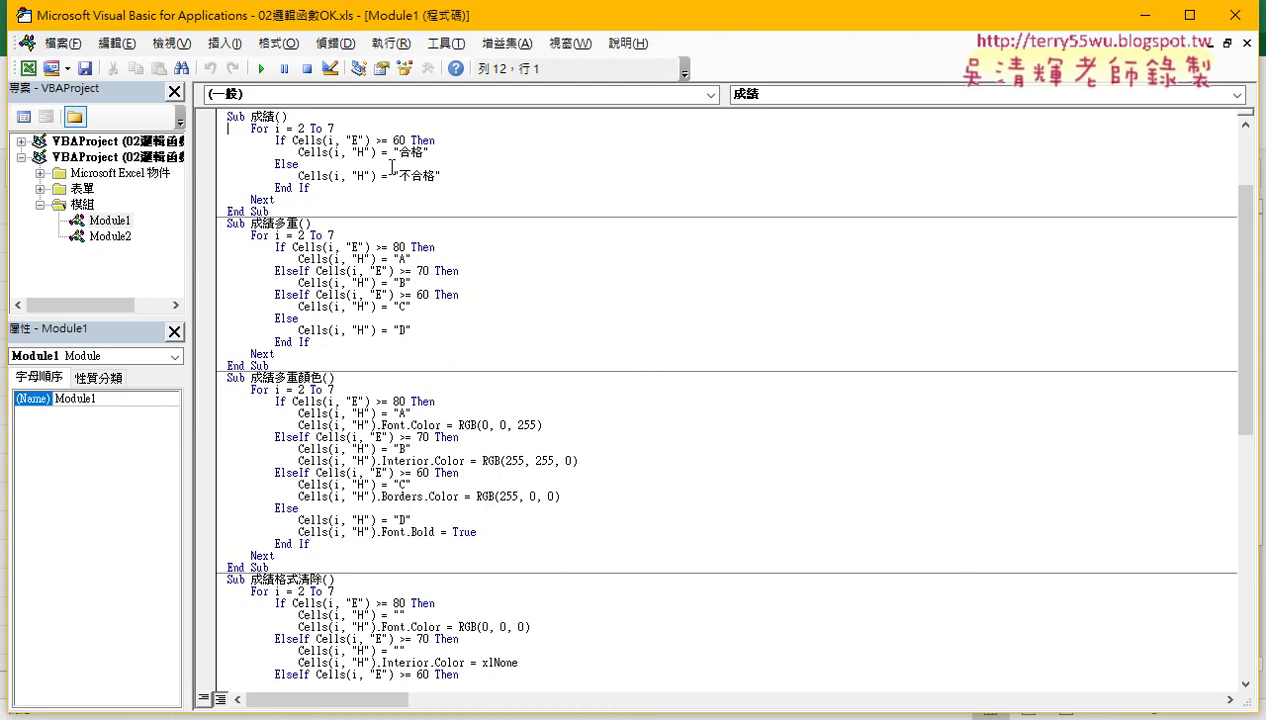
Set the code editor font size to 12 in the 撰寫風格 options
{"action": "left_click", "coordinate": [445, 43]}
{"action": "left_click", "coordinate": [470, 131]}
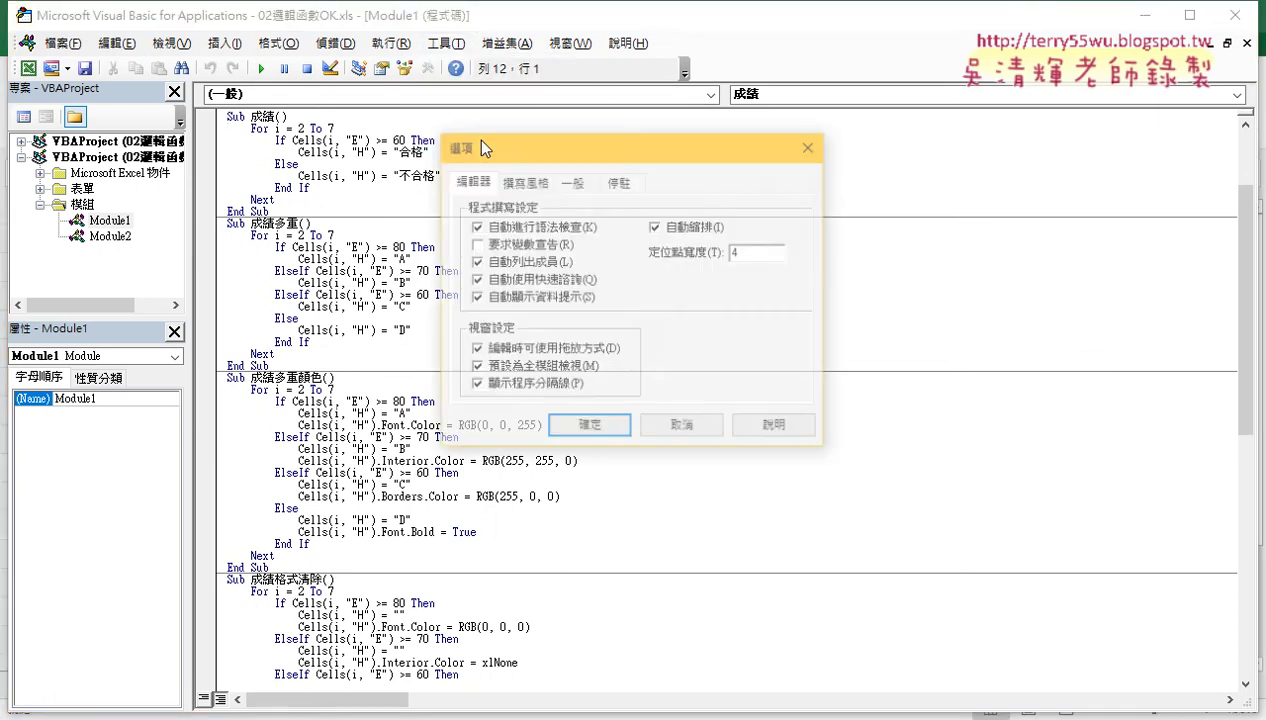
{"action": "left_click", "coordinate": [523, 182]}
{"action": "left_click", "coordinate": [736, 270]}
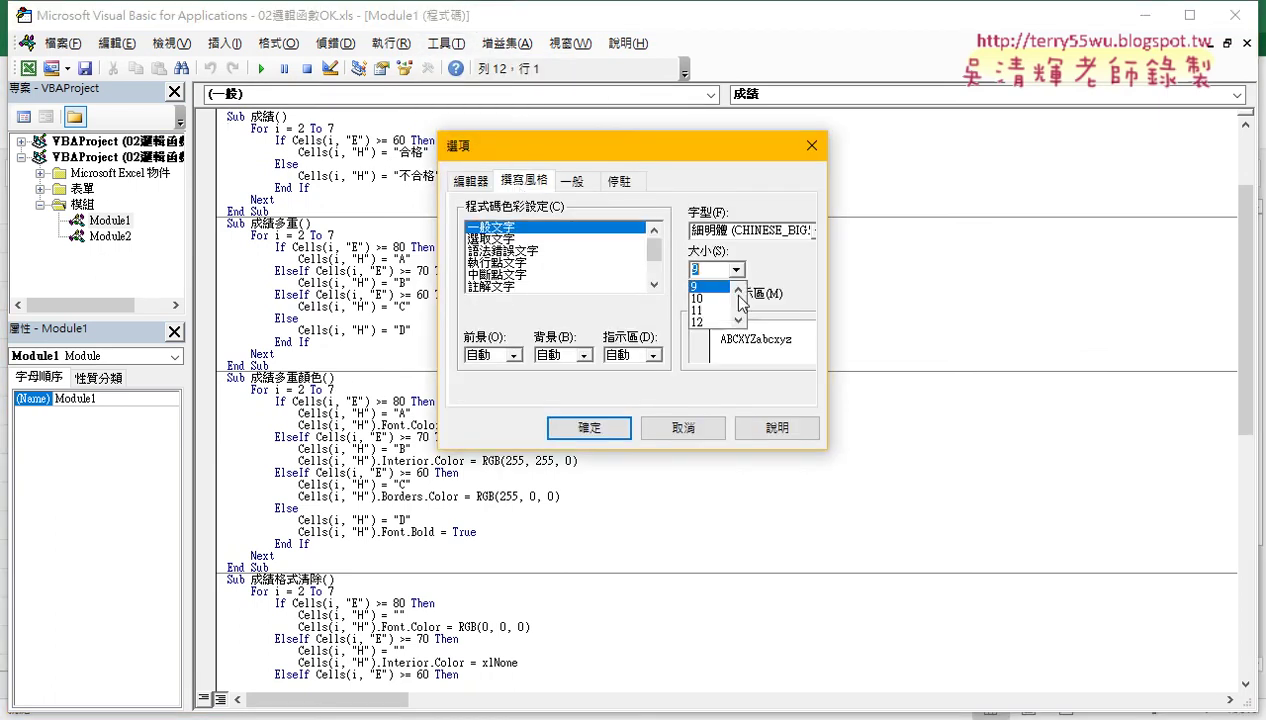
{"action": "left_click", "coordinate": [698, 321]}
{"action": "left_click", "coordinate": [589, 427]}
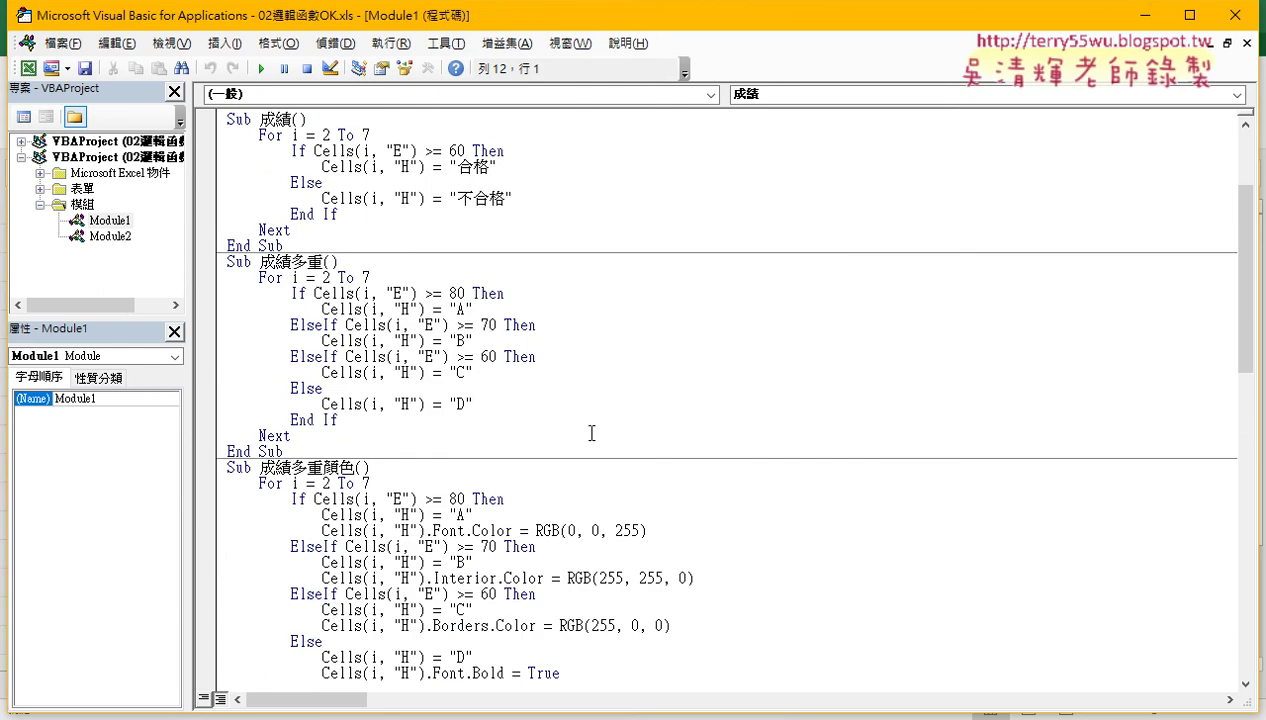
{"action": "double_click", "coordinate": [298, 293]}
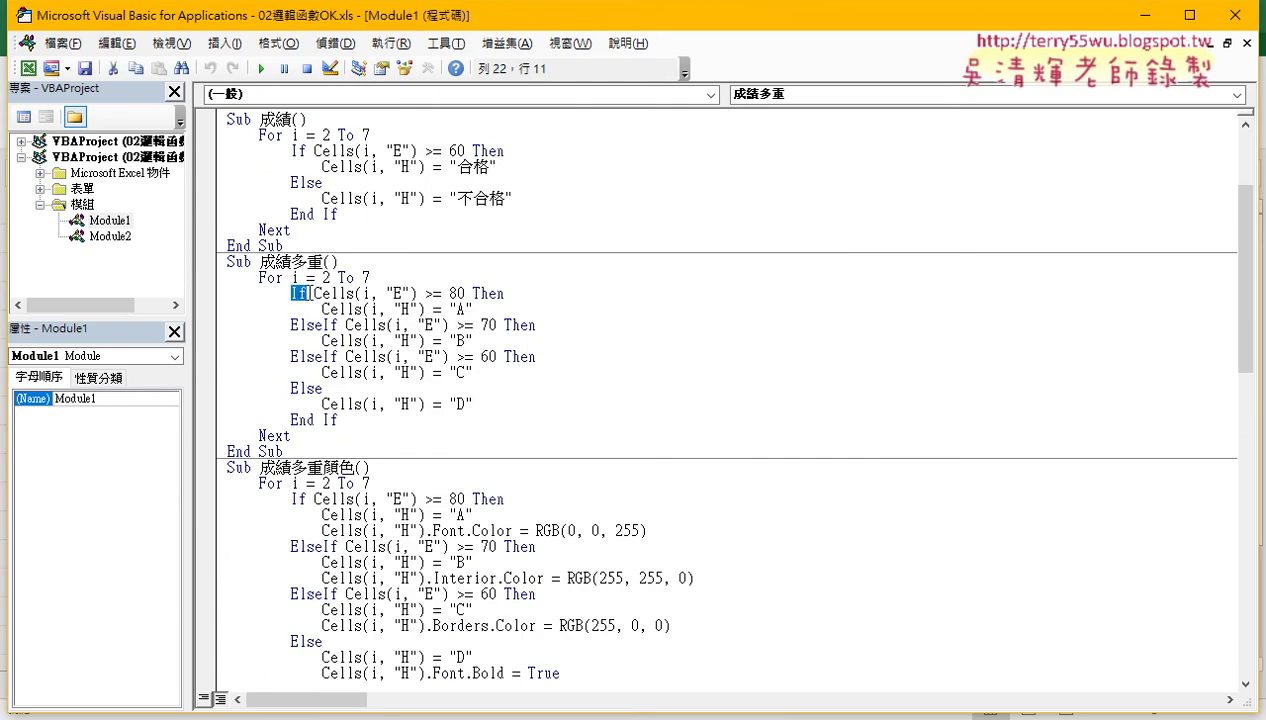
{"action": "double_click", "coordinate": [299, 388]}
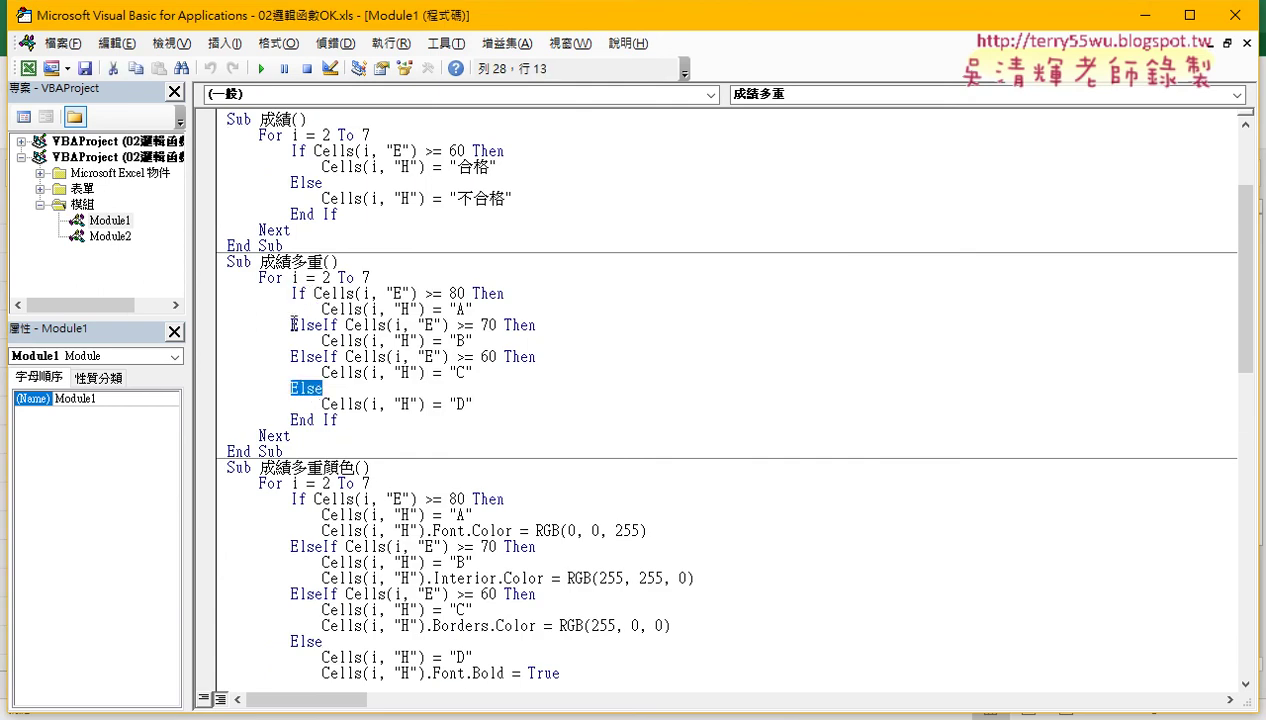
{"action": "left_click_drag", "start_coordinate": [322, 325], "coordinate": [511, 337]}
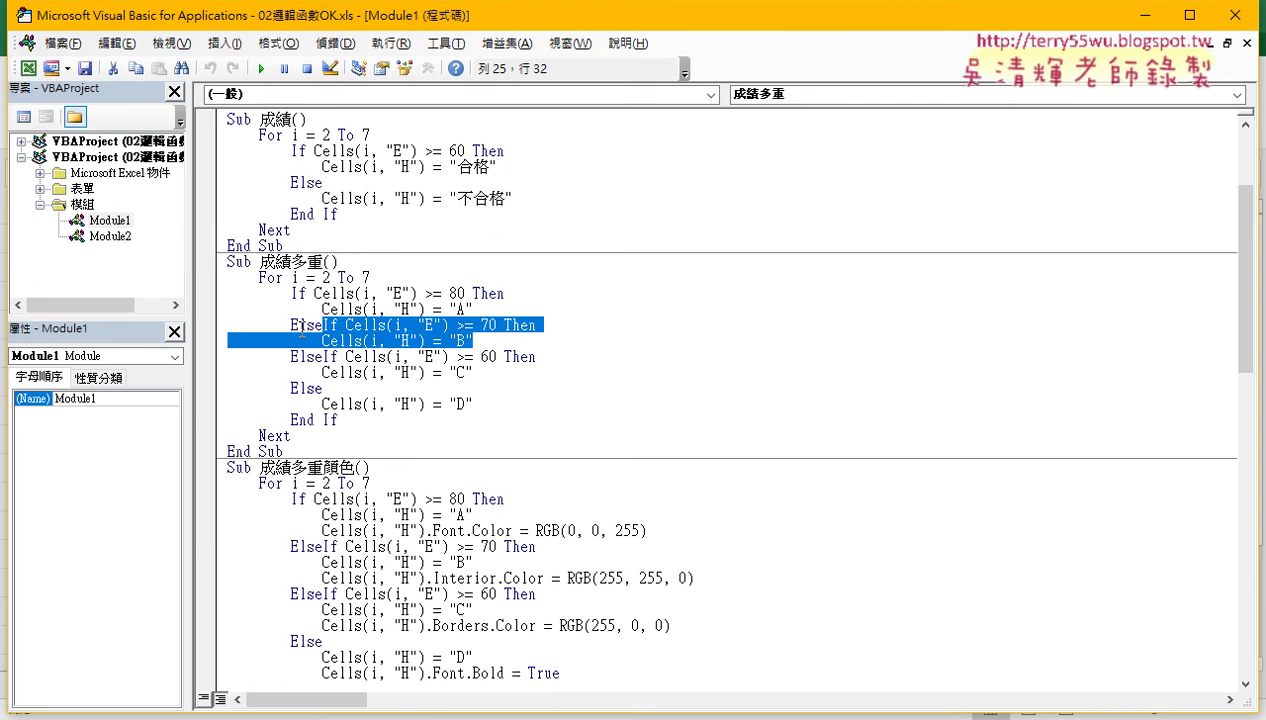
{"action": "left_click_drag", "start_coordinate": [322, 388], "coordinate": [227, 420]}
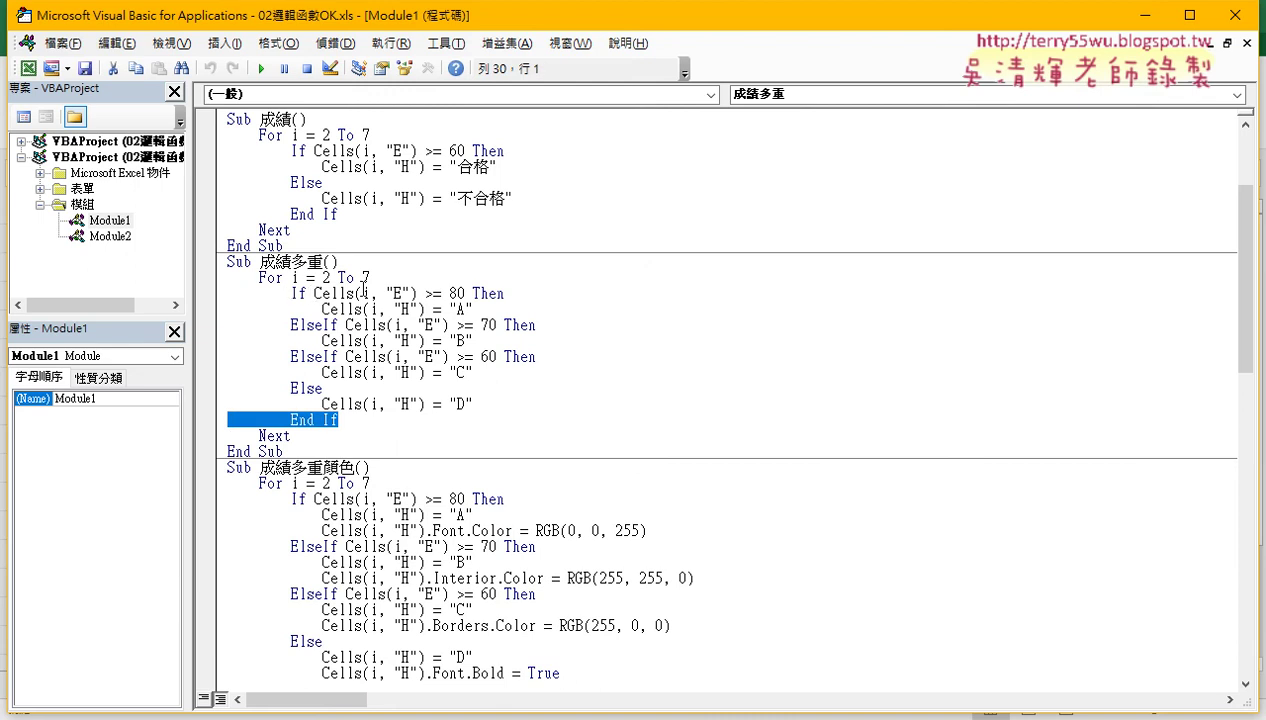
{"action": "mouse_move", "coordinate": [315, 293]}
{"action": "left_mouse_down"}
{"action": "mouse_move", "coordinate": [511, 293]}
{"action": "mouse_move", "coordinate": [226, 309]}
{"action": "left_mouse_up"}
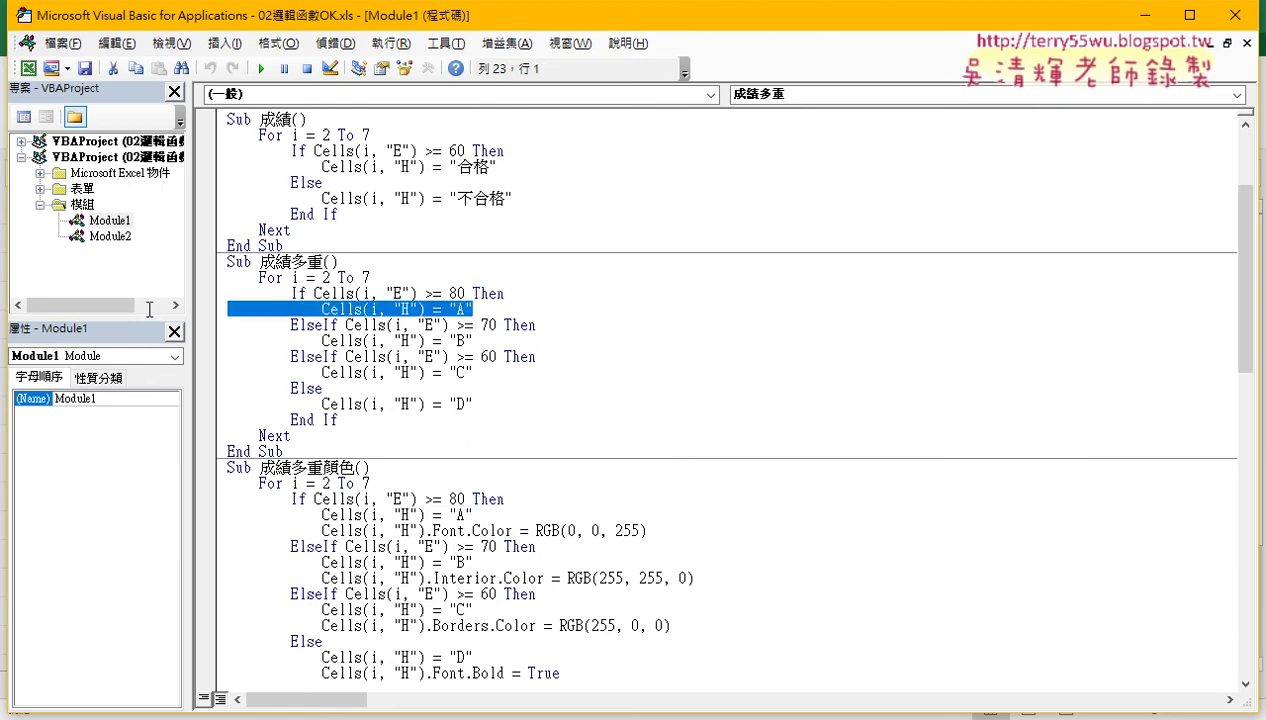
{"action": "mouse_move", "coordinate": [314, 293]}
{"action": "left_mouse_down"}
{"action": "mouse_move", "coordinate": [458, 293]}
{"action": "mouse_move", "coordinate": [170, 309]}
{"action": "left_mouse_up"}
{"action": "left_click", "coordinate": [418, 309]}
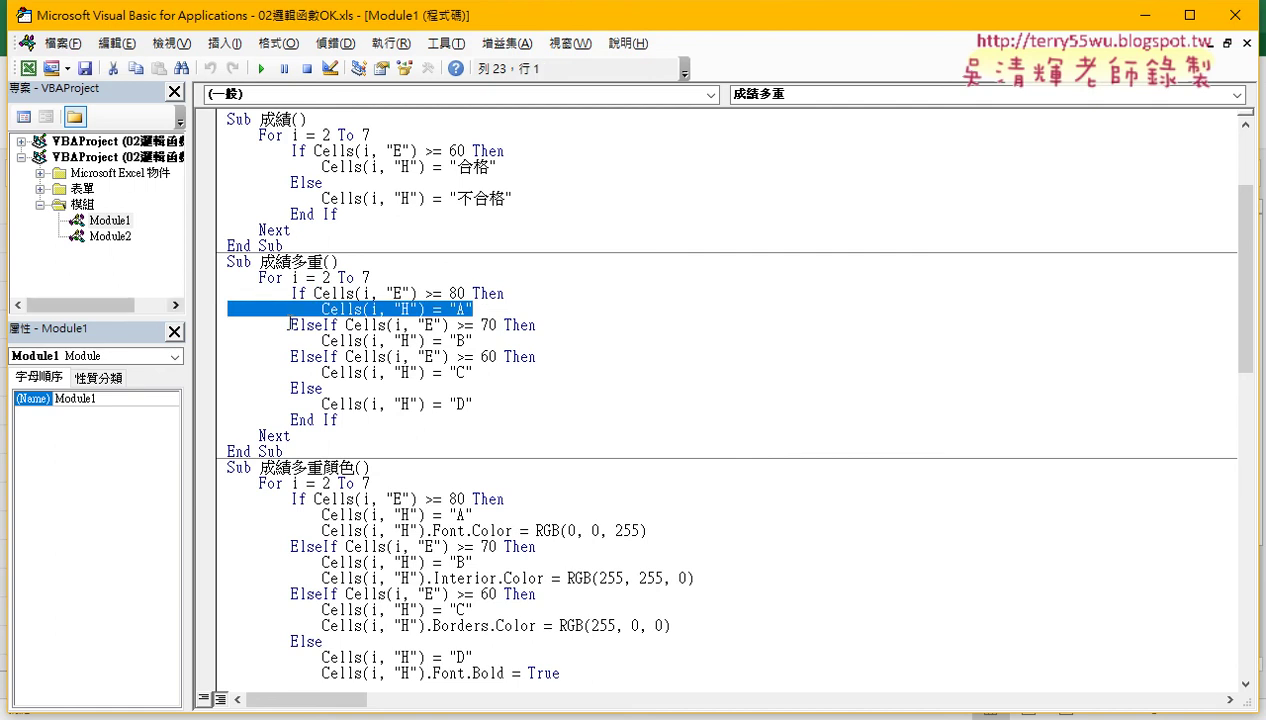
{"action": "left_click", "coordinate": [321, 325]}
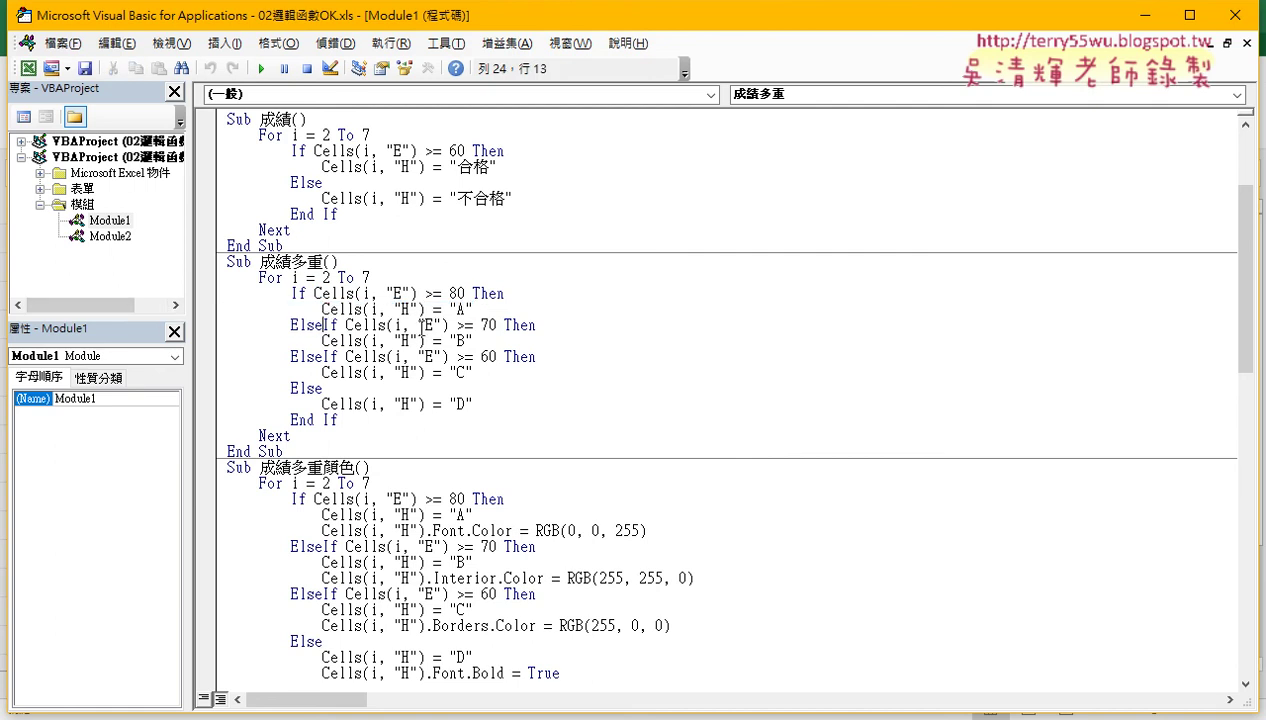
{"action": "mouse_move", "coordinate": [321, 325]}
{"action": "left_mouse_down"}
{"action": "mouse_move", "coordinate": [515, 340]}
{"action": "mouse_move", "coordinate": [321, 341]}
{"action": "left_mouse_up"}
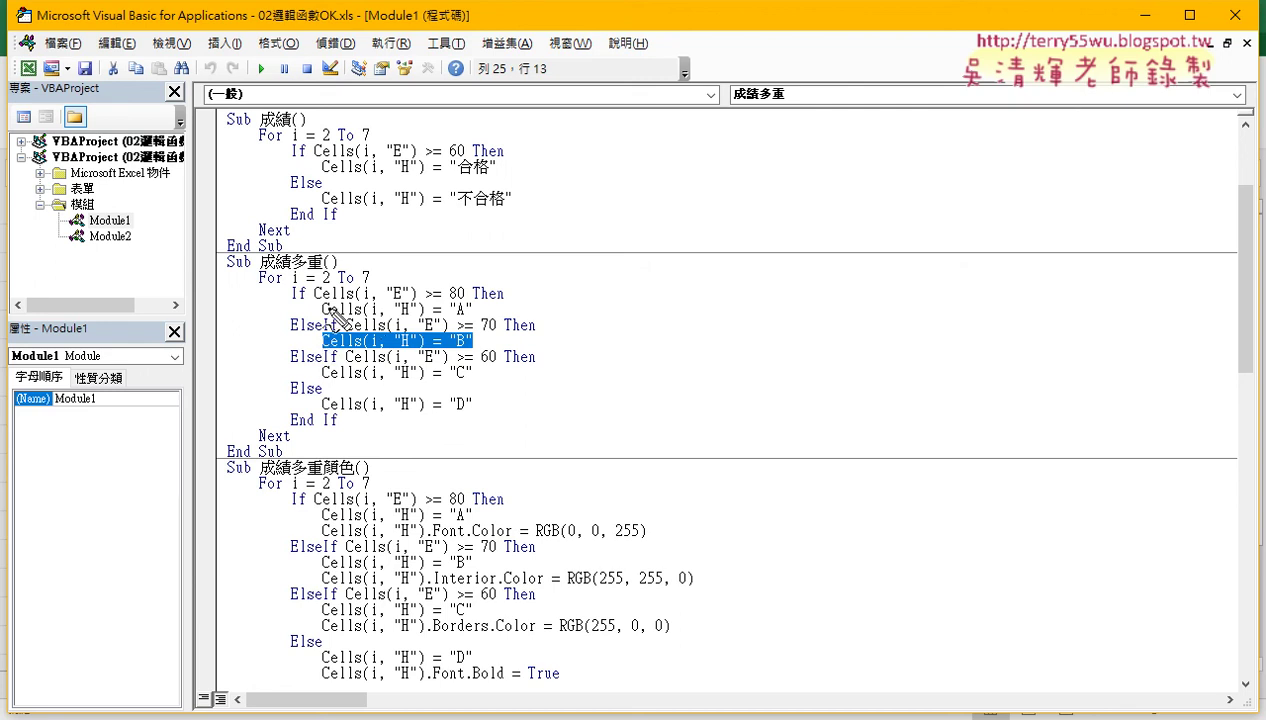
{"action": "left_click_drag", "start_coordinate": [316, 298], "coordinate": [462, 298]}
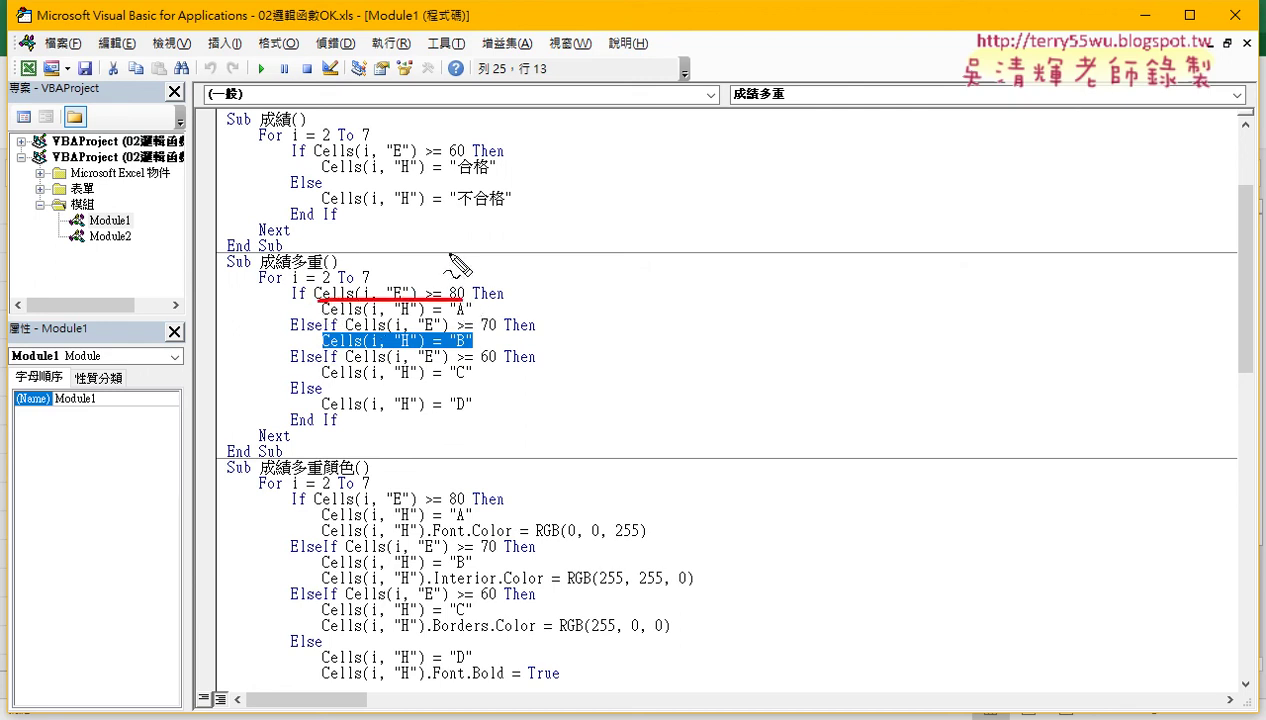
{"action": "left_click_drag", "start_coordinate": [446, 253], "coordinate": [574, 255]}
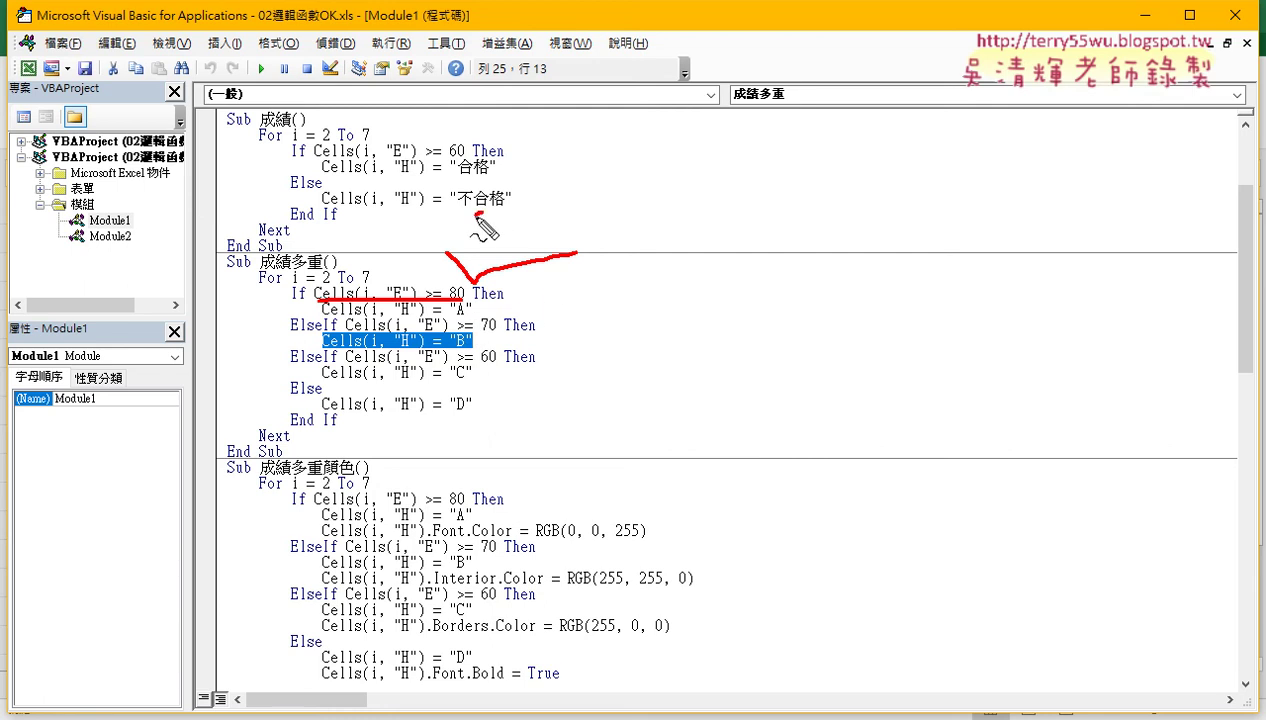
{"action": "mouse_move", "coordinate": [481, 212]}
{"action": "left_mouse_down"}
{"action": "mouse_move", "coordinate": [496, 234]}
{"action": "mouse_move", "coordinate": [524, 206]}
{"action": "mouse_move", "coordinate": [628, 222]}
{"action": "left_mouse_up"}
{"action": "mouse_move", "coordinate": [656, 170]}
{"action": "left_mouse_down"}
{"action": "mouse_move", "coordinate": [636, 215]}
{"action": "mouse_move", "coordinate": [668, 231]}
{"action": "left_mouse_up"}
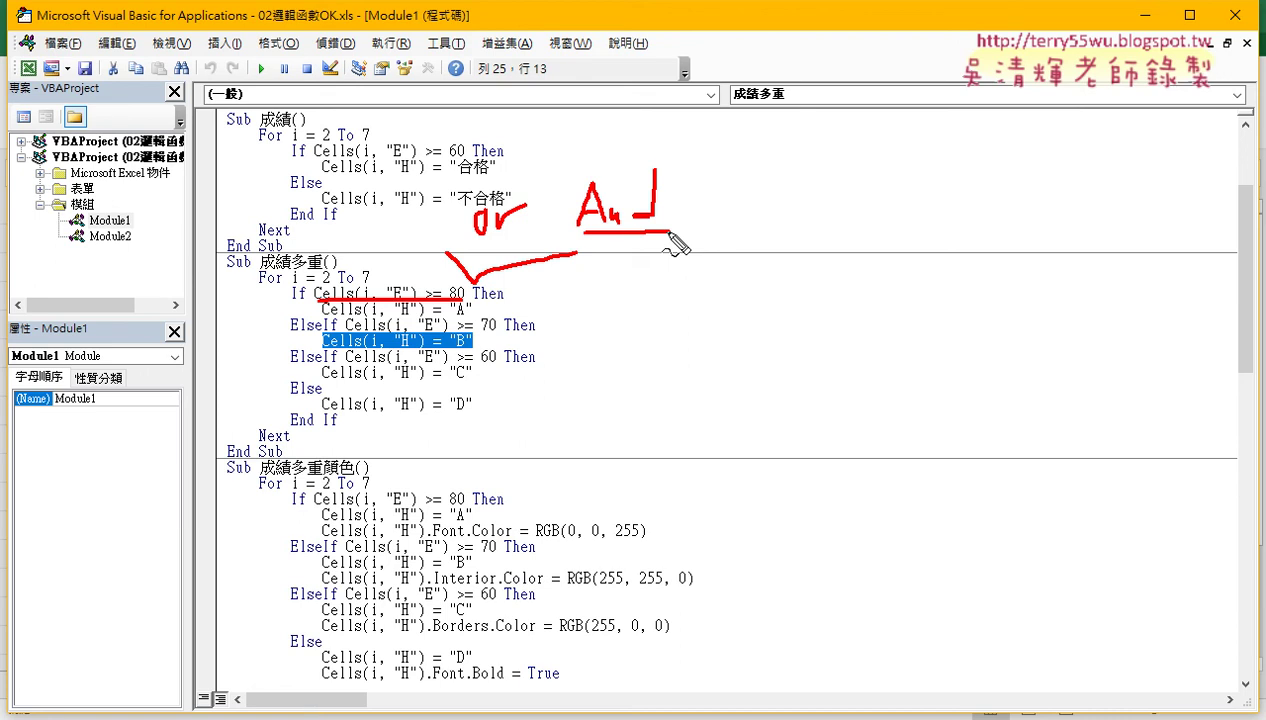
Go from the VBA editor back to 02邏輯函數OK, whose VBA column shows A, C, D, B, D, D
{"action": "key", "text": "Escape"}
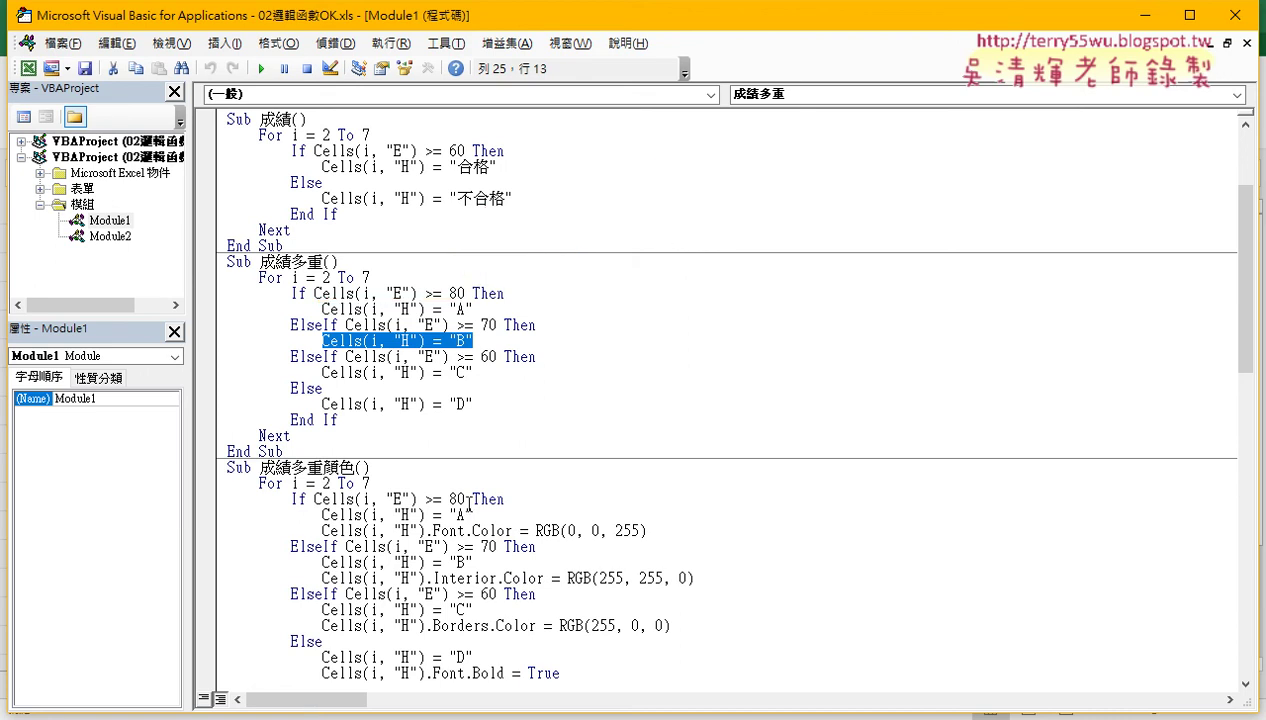
{"action": "left_click", "coordinate": [425, 650]}
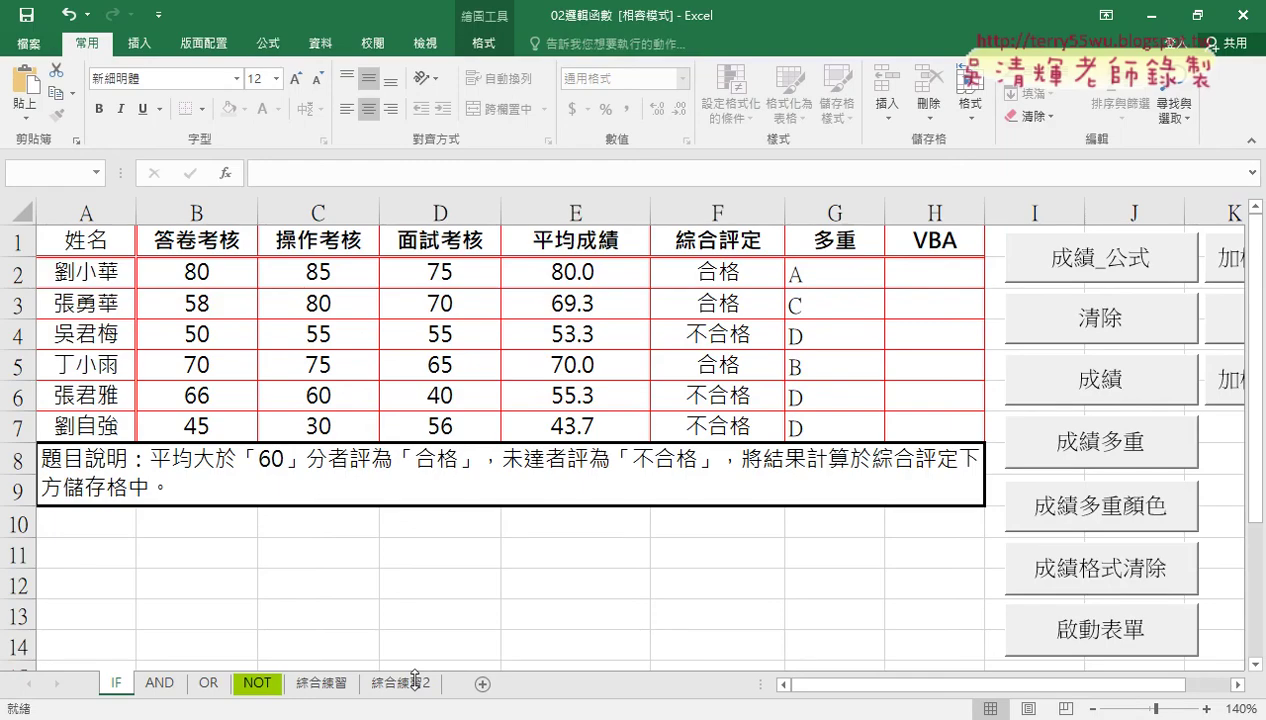
{"action": "left_click", "coordinate": [906, 607]}
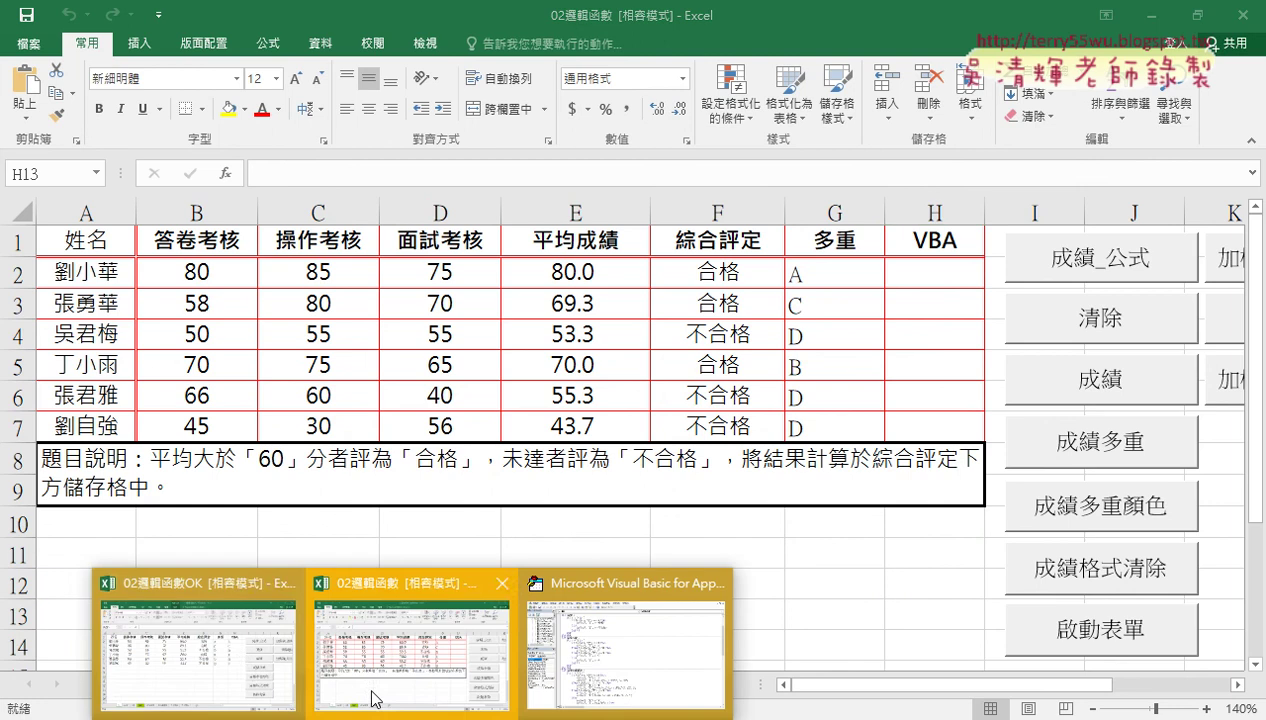
{"action": "left_click", "coordinate": [197, 635]}
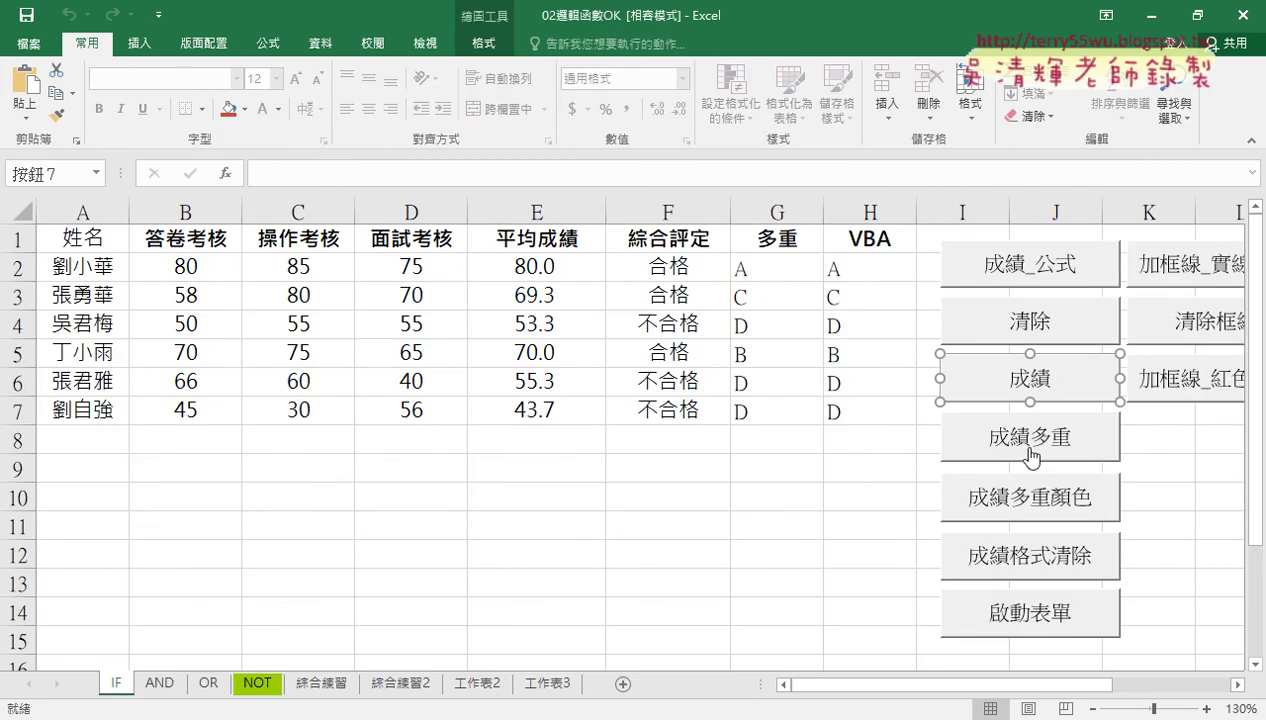
Fill H2:H7 with colour-coded grades via 成績多重顏色, inspect H2–H5, then clear them with 成績格式清除
{"action": "left_click", "coordinate": [1218, 438]}
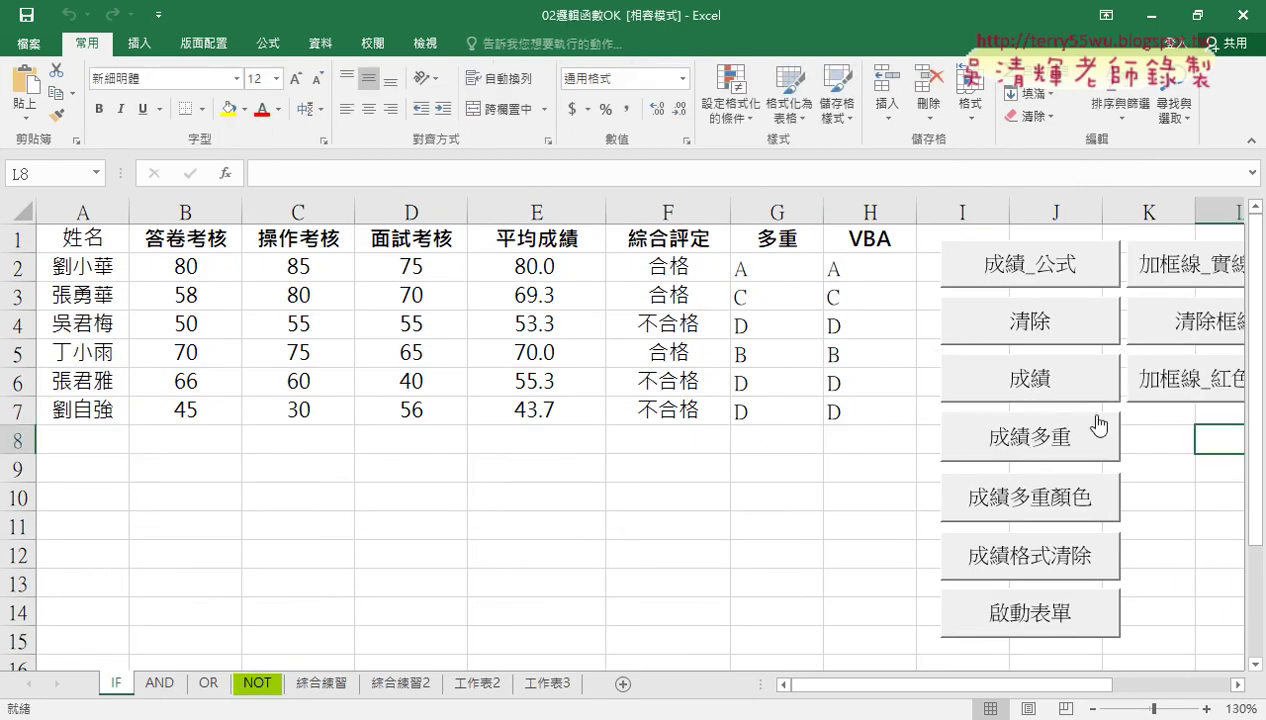
{"action": "left_click", "coordinate": [825, 270]}
{"action": "left_click", "coordinate": [1027, 500]}
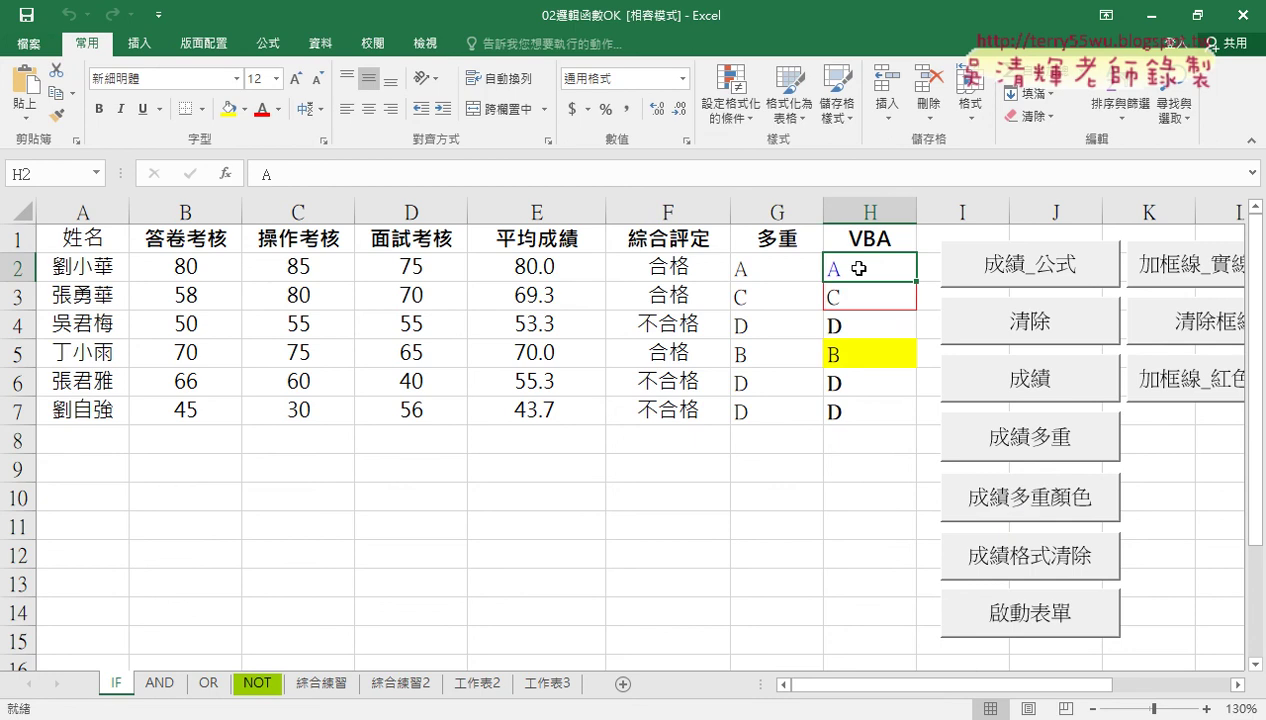
{"action": "left_click", "coordinate": [858, 353]}
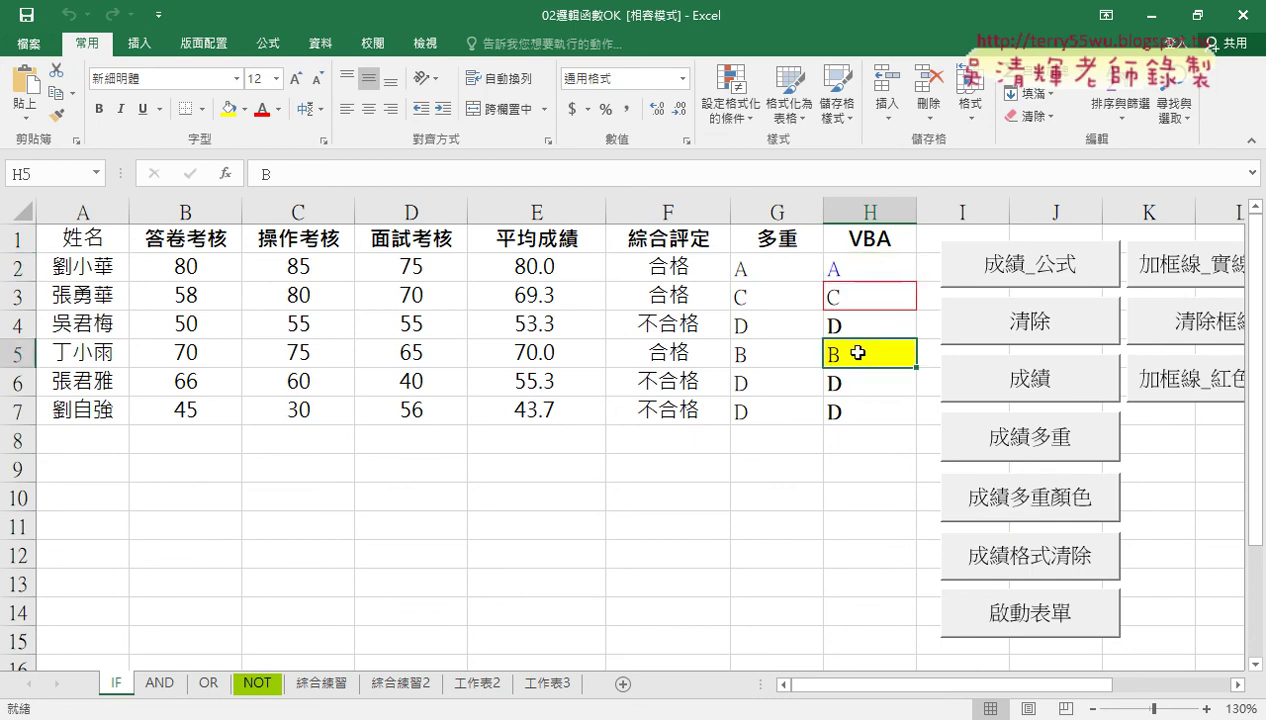
{"action": "left_click", "coordinate": [856, 302]}
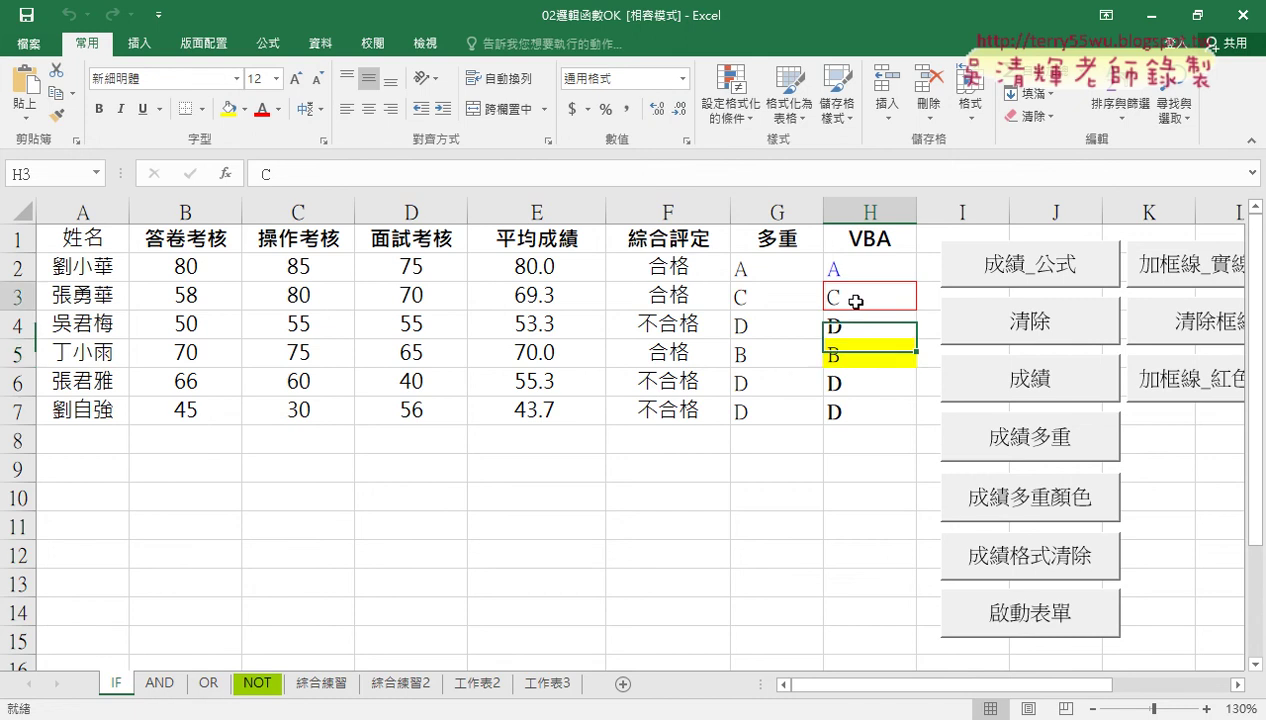
{"action": "left_click", "coordinate": [853, 325]}
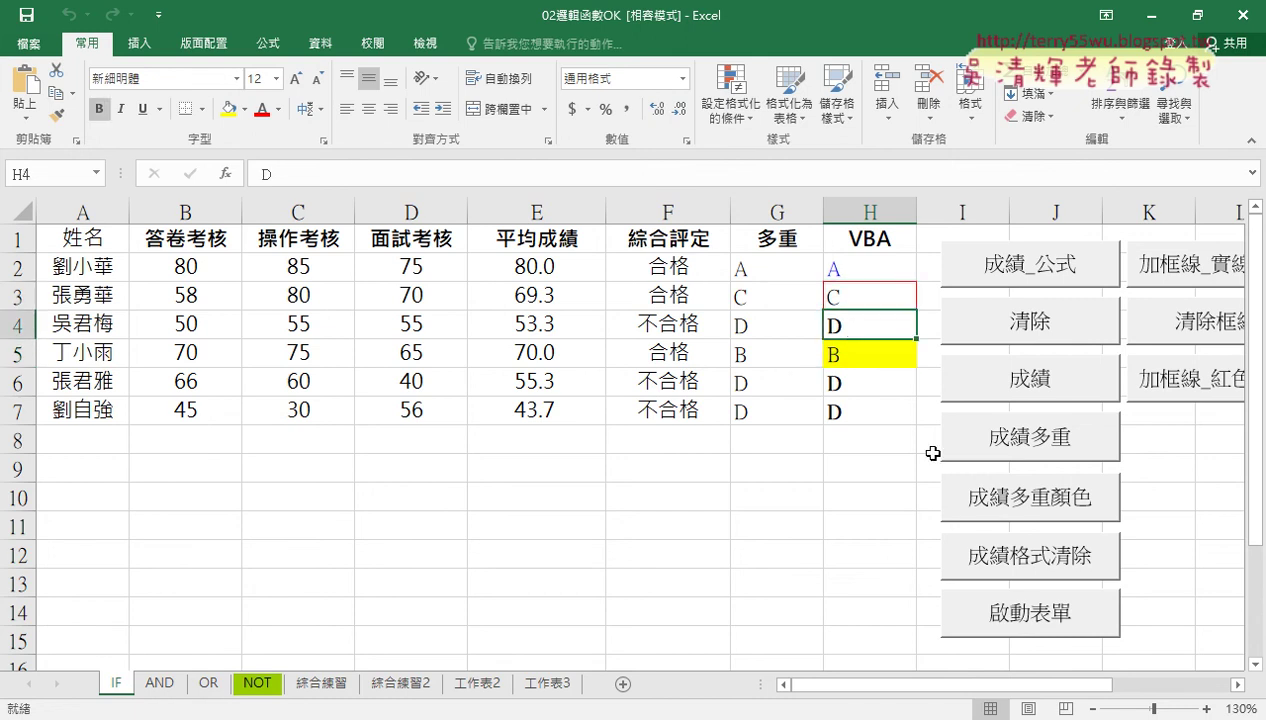
{"action": "left_click", "coordinate": [980, 560]}
{"action": "left_click", "coordinate": [873, 500]}
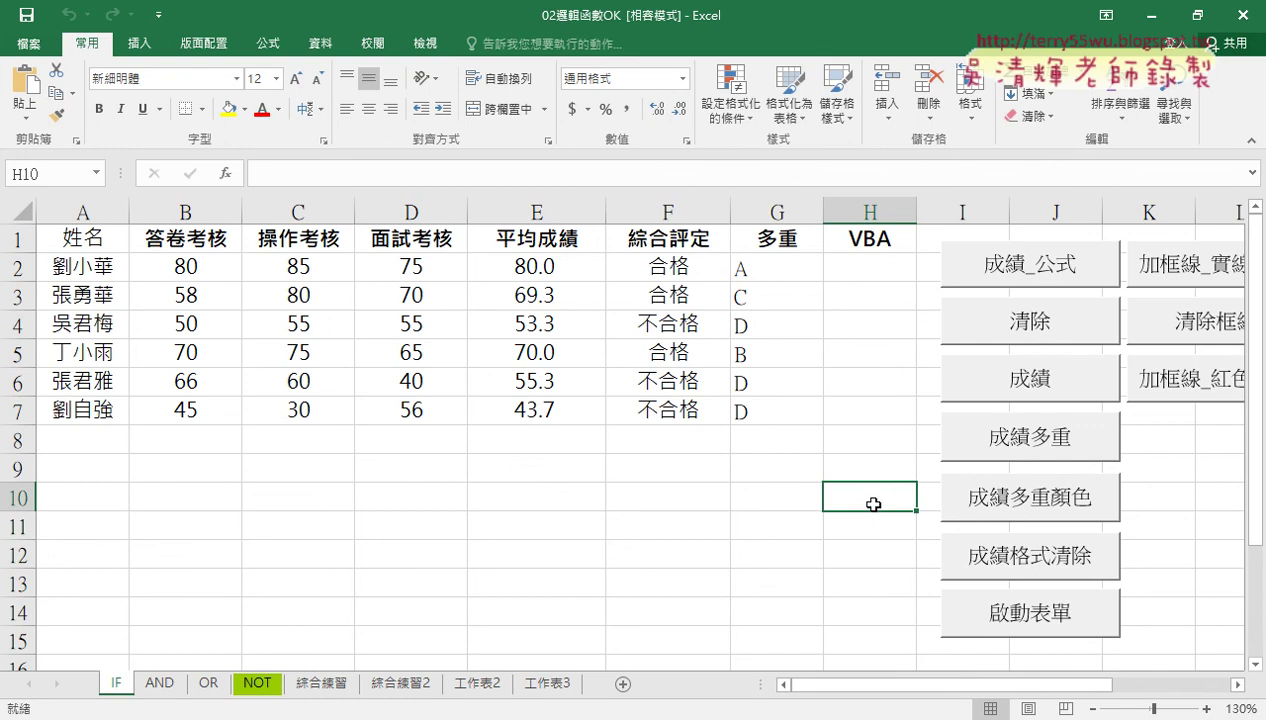
Add red borders to the grade table with 加框線_實線 and select A1:H7 to check them
{"action": "left_click", "coordinate": [1183, 270]}
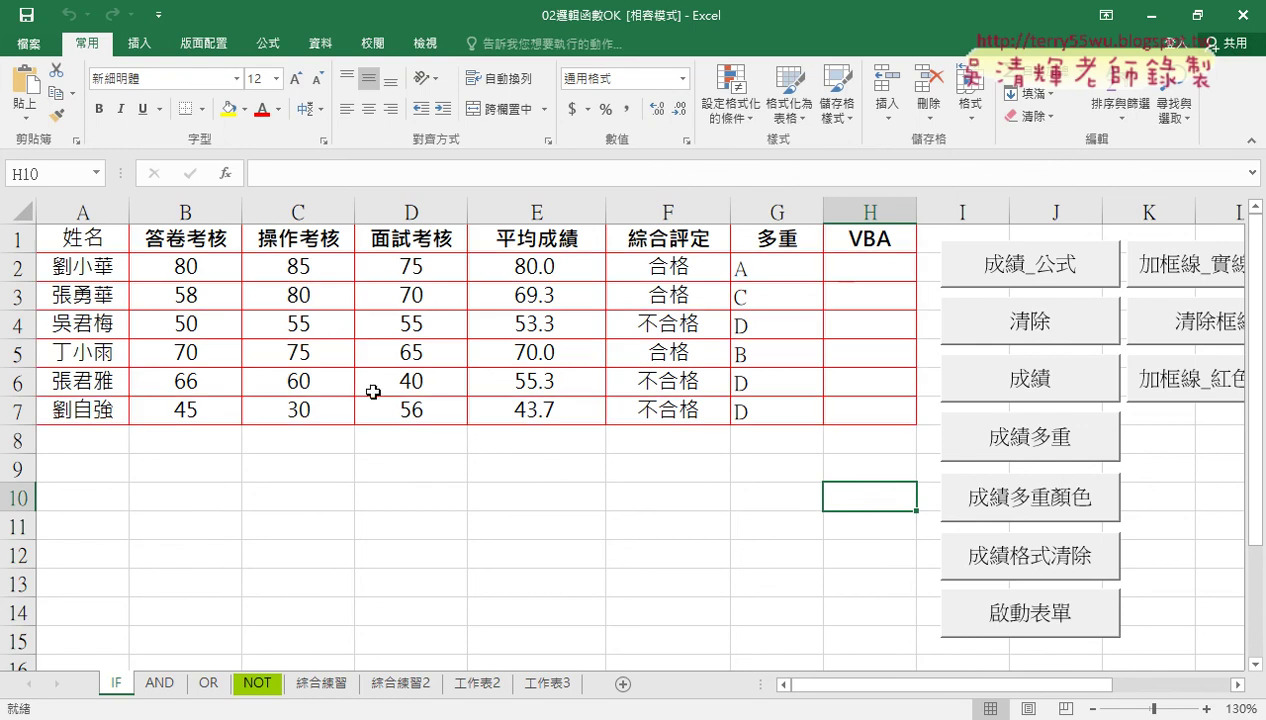
{"action": "left_click", "coordinate": [70, 238]}
{"action": "left_click_drag", "start_coordinate": [70, 238], "coordinate": [902, 419]}
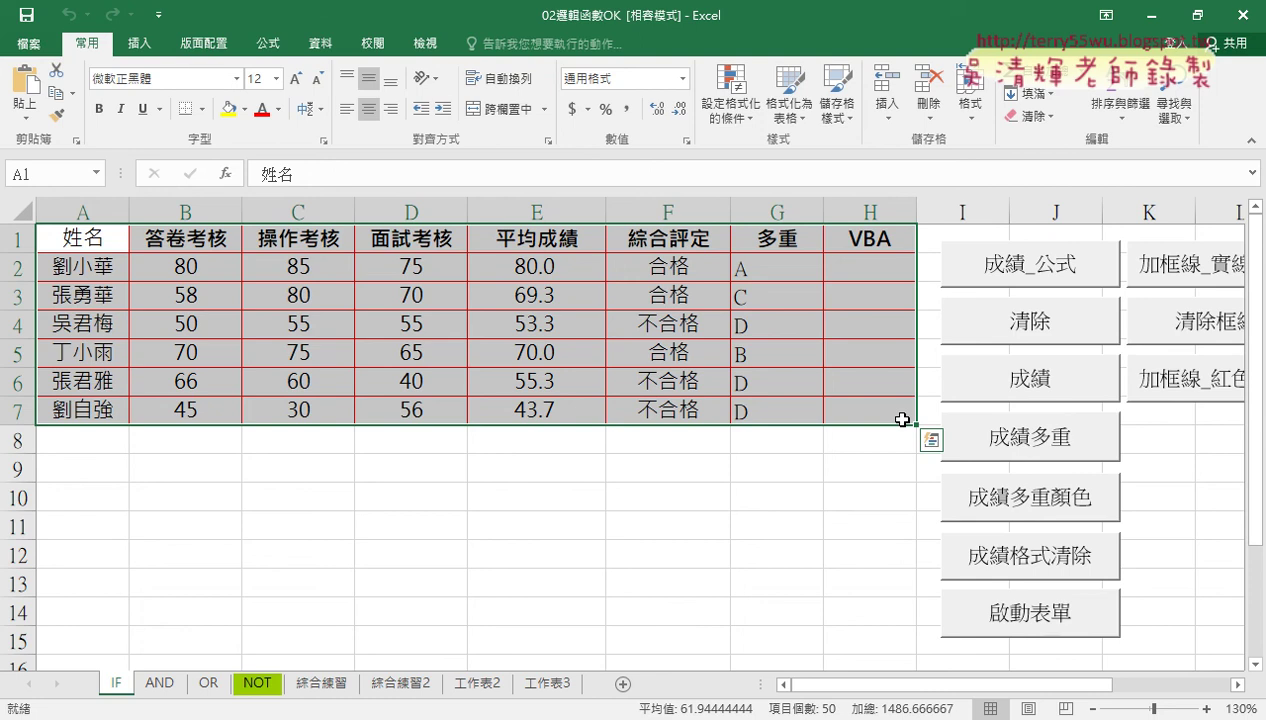
Remove and reapply the red borders twice, then reselect A1:H7 to inspect the final borders
{"action": "left_click", "coordinate": [805, 438]}
{"action": "left_click", "coordinate": [1198, 313]}
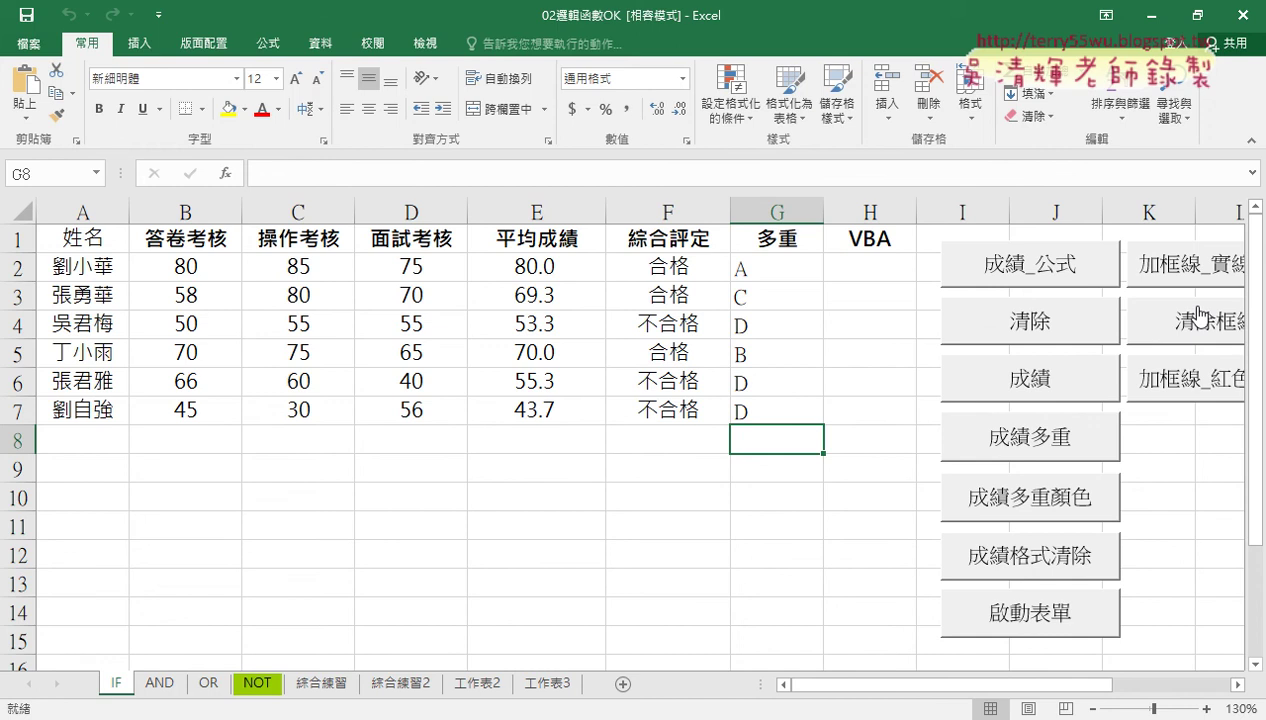
{"action": "left_click", "coordinate": [1192, 272]}
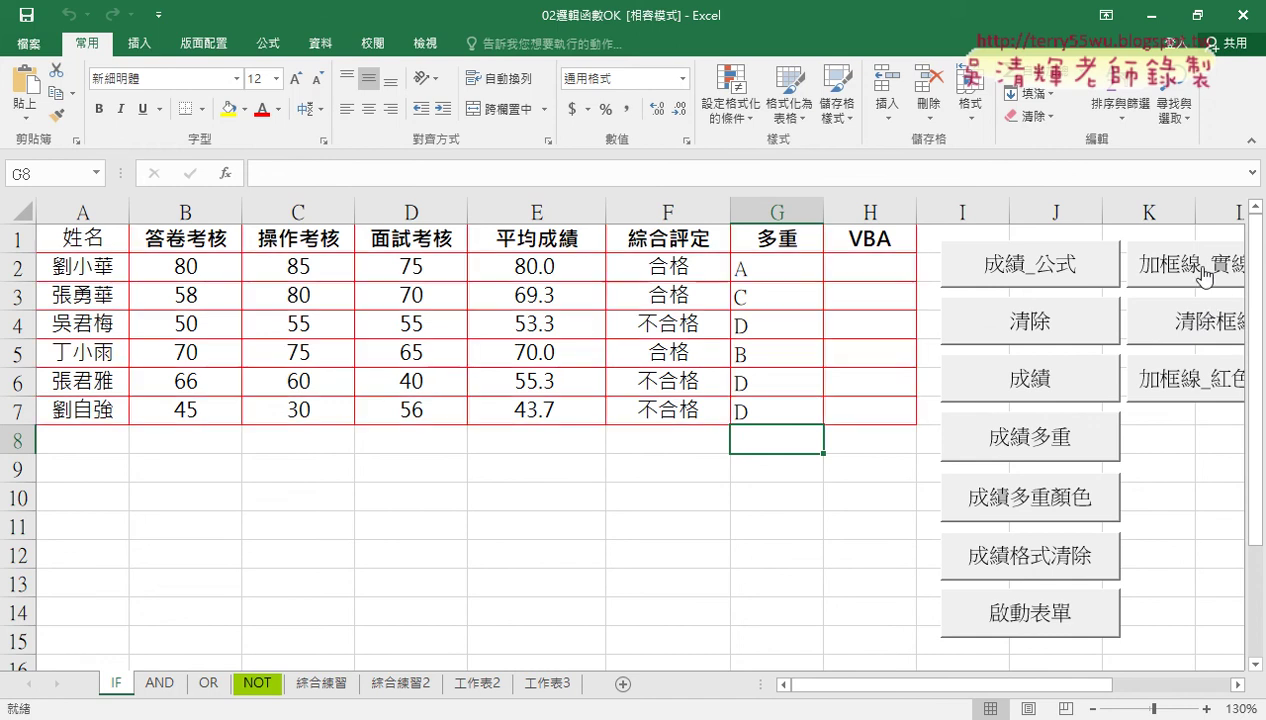
{"action": "left_click", "coordinate": [1196, 322]}
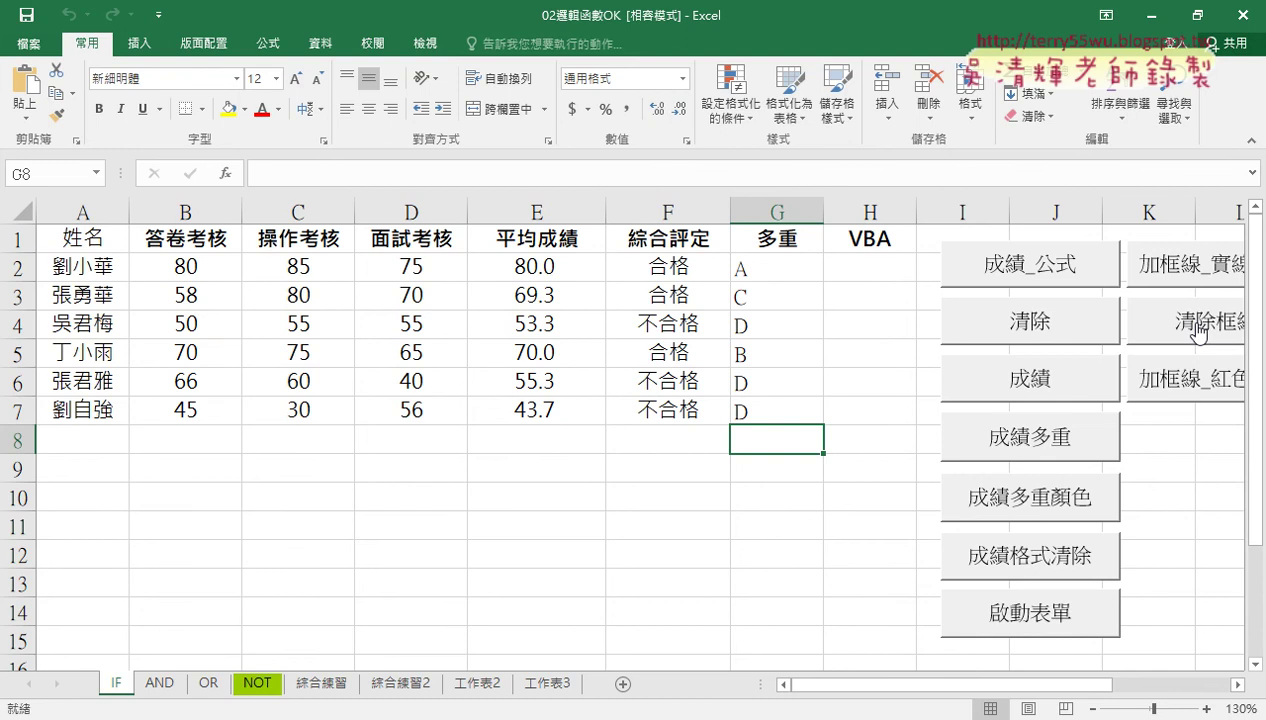
{"action": "left_click", "coordinate": [1190, 278]}
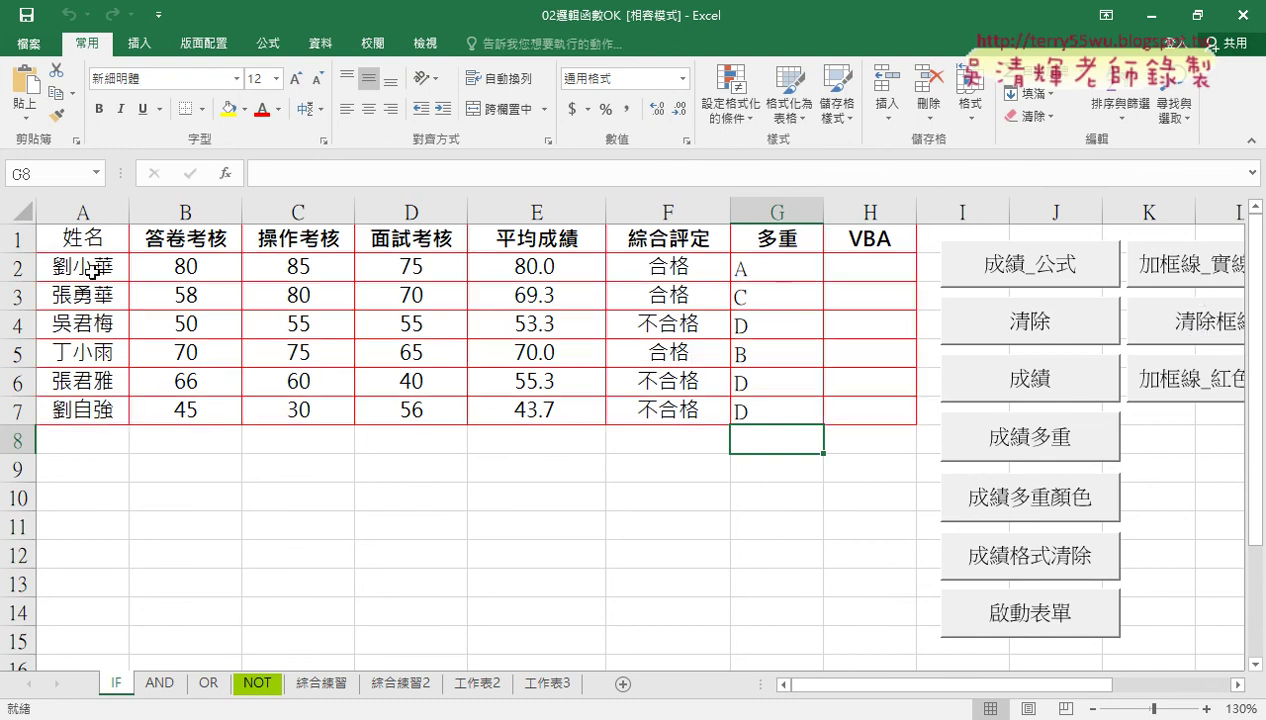
{"action": "left_click", "coordinate": [62, 240]}
{"action": "left_click_drag", "start_coordinate": [62, 240], "coordinate": [892, 413]}
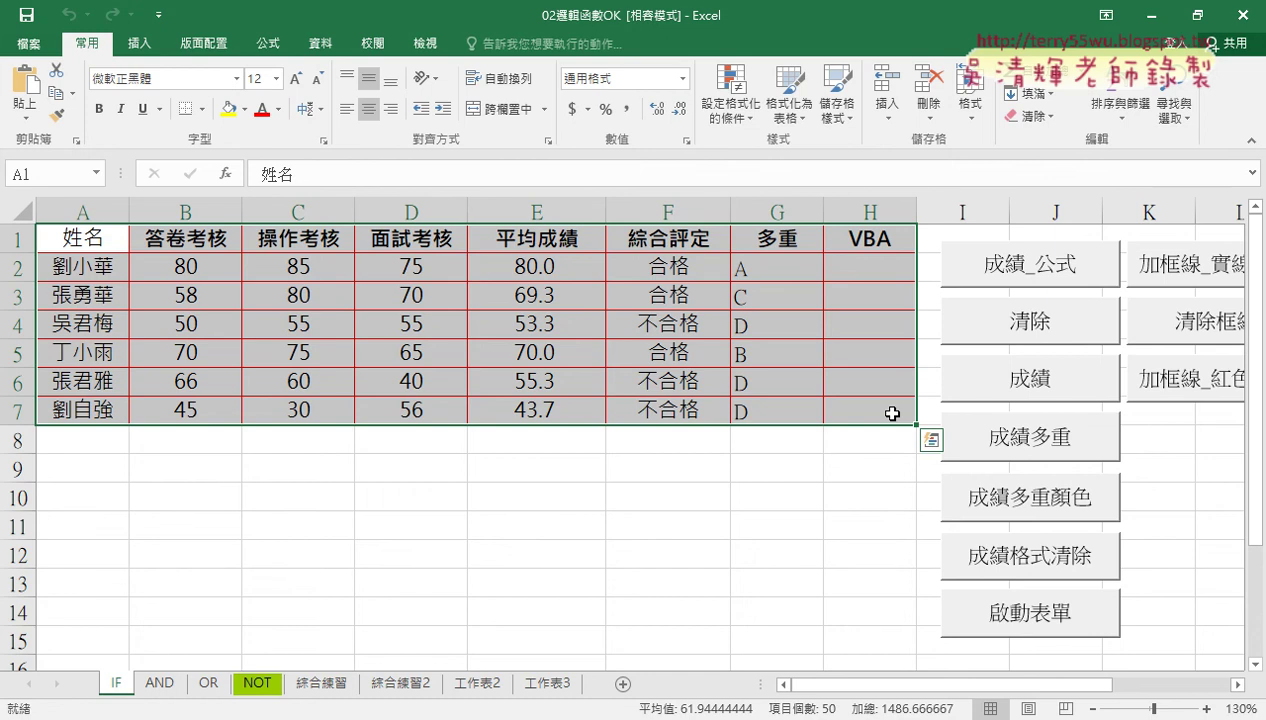
Thicken the table's red borders with 加框線_紅色, inspect A1:H1 and column A, then bring up the YouTube playlist
{"action": "left_click", "coordinate": [862, 496]}
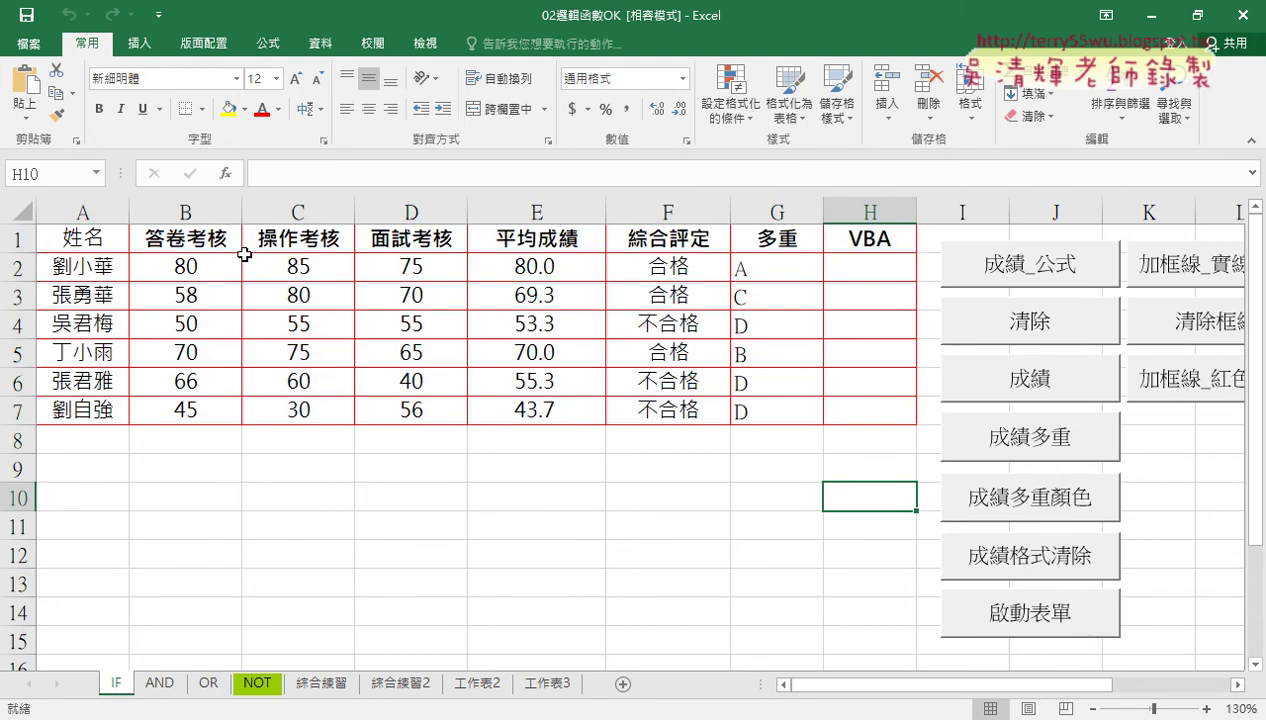
{"action": "left_click", "coordinate": [1166, 385]}
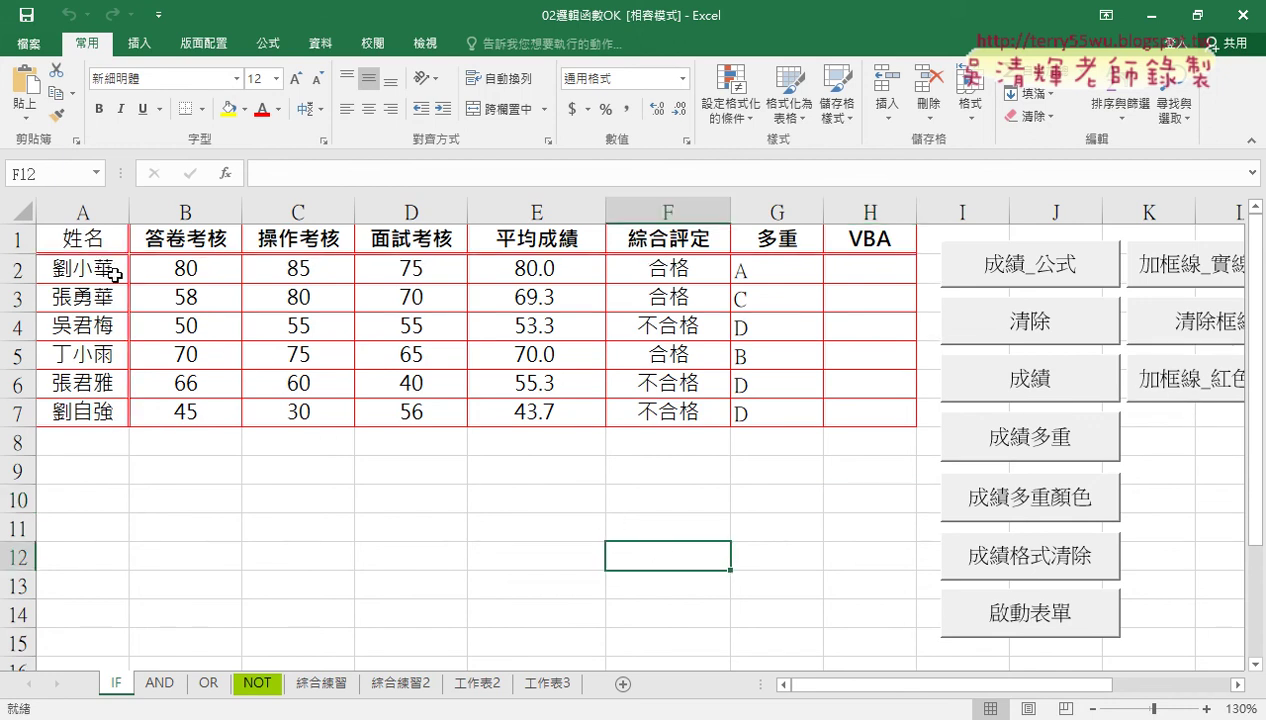
{"action": "left_click", "coordinate": [83, 240]}
{"action": "left_click_drag", "start_coordinate": [83, 240], "coordinate": [862, 239]}
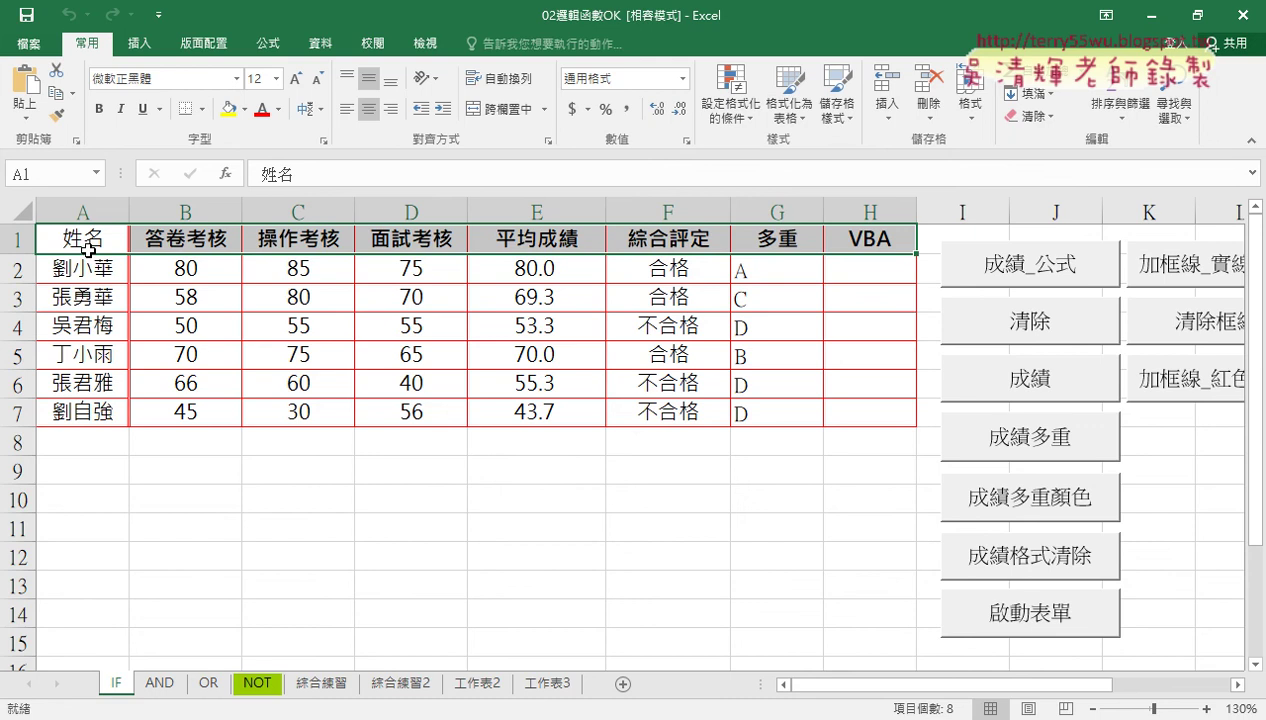
{"action": "left_click_drag", "start_coordinate": [83, 240], "coordinate": [85, 398]}
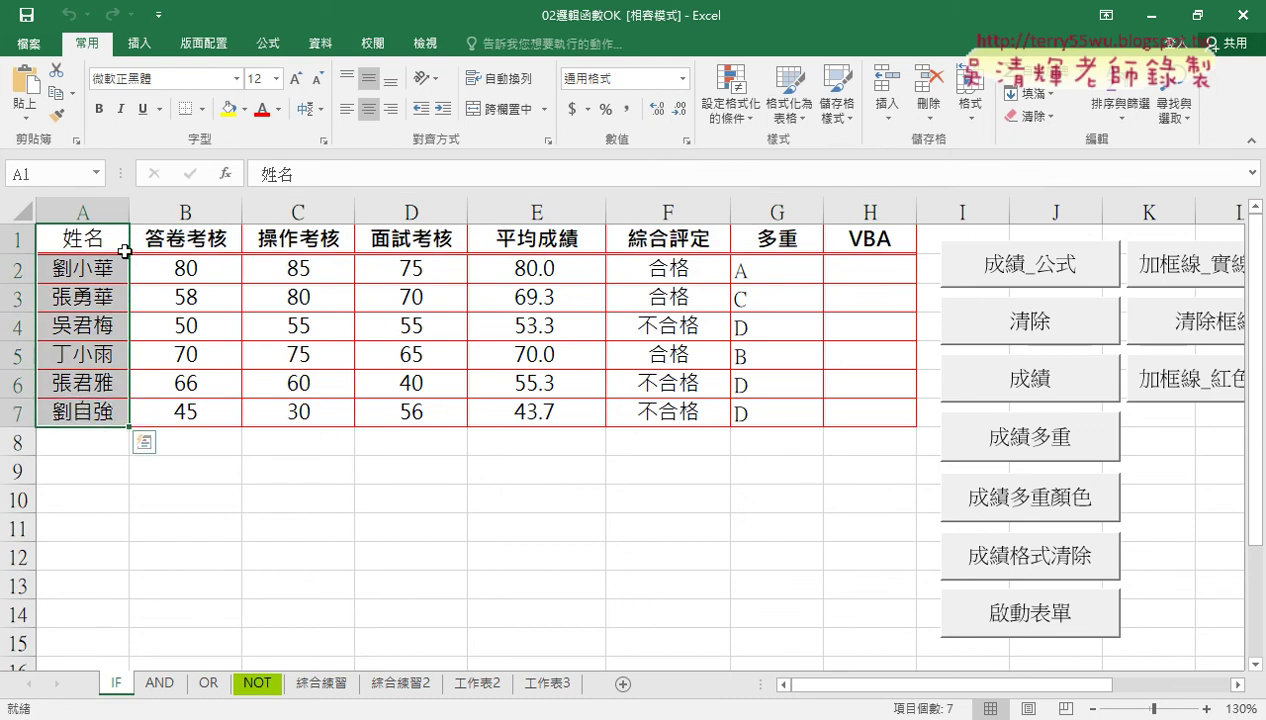
{"action": "left_click", "coordinate": [461, 372]}
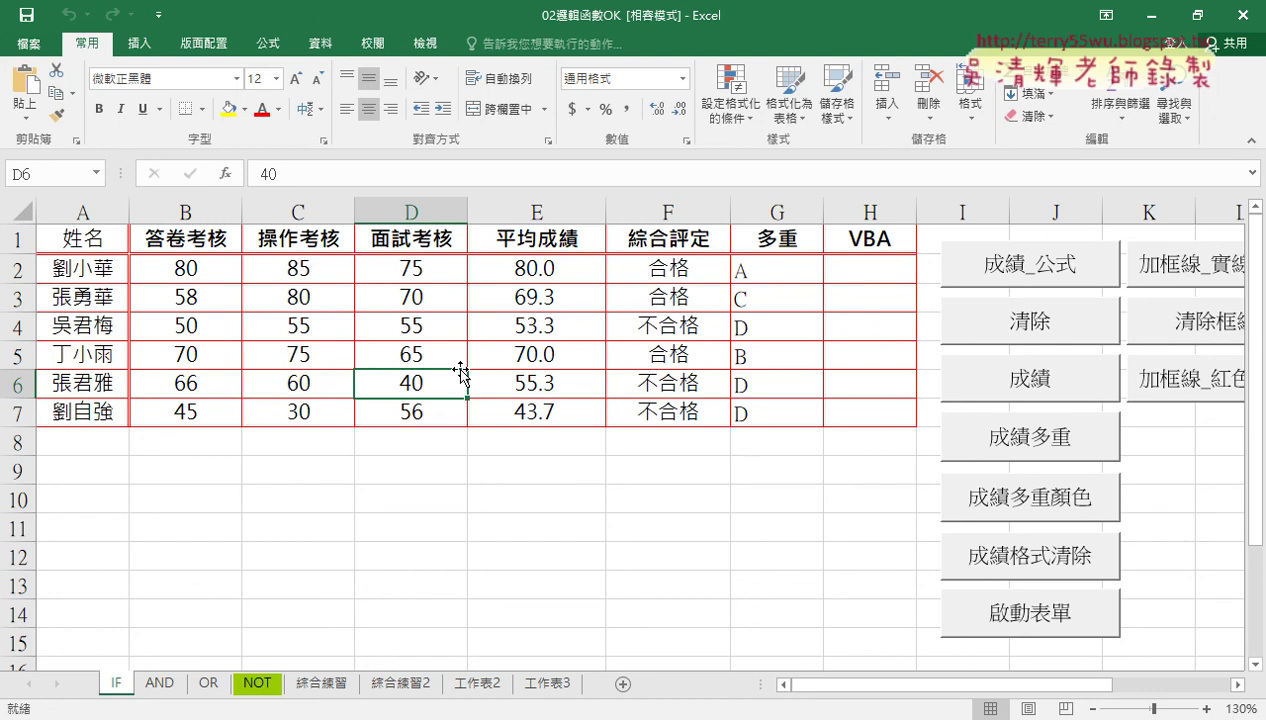
{"action": "left_click", "coordinate": [332, 715]}
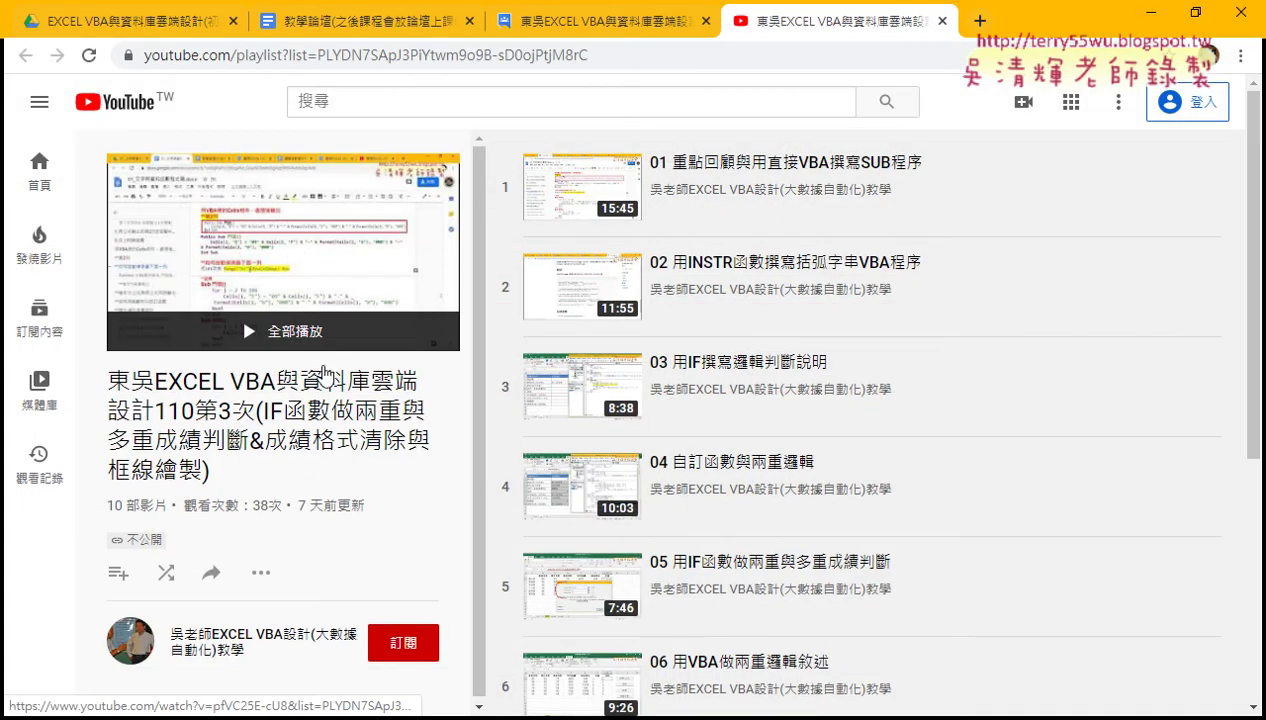
Minimize Chrome to return to Excel's IF sheet and select an empty cell below the table
{"action": "left_click", "coordinate": [1157, 20]}
{"action": "left_click", "coordinate": [589, 555]}
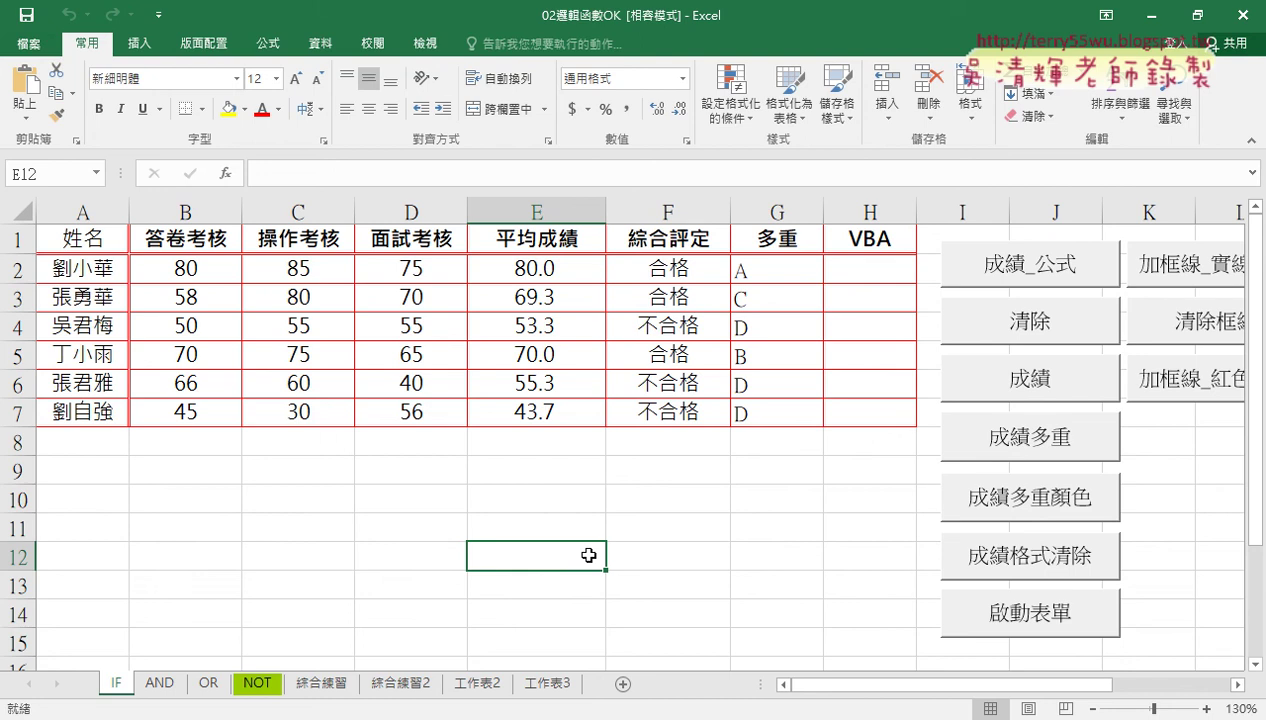
{"action": "left_click_drag", "start_coordinate": [90, 443], "coordinate": [866, 446]}
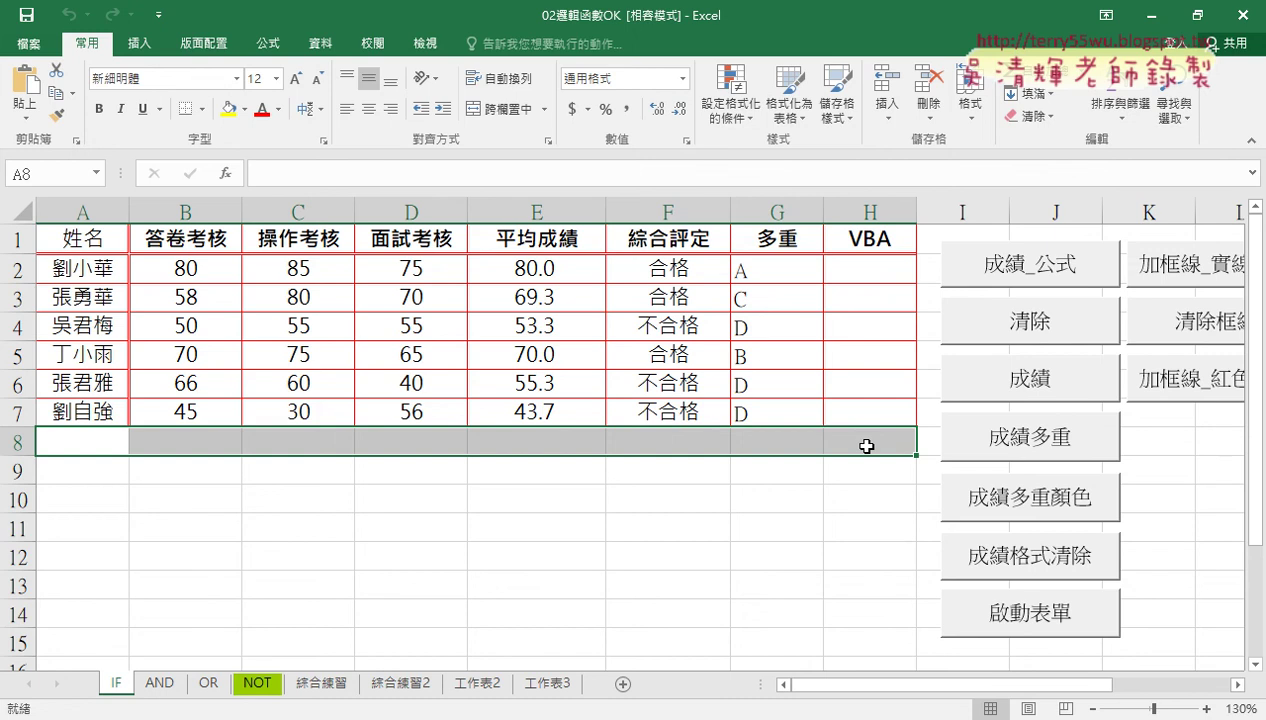
{"action": "left_click", "coordinate": [1021, 624]}
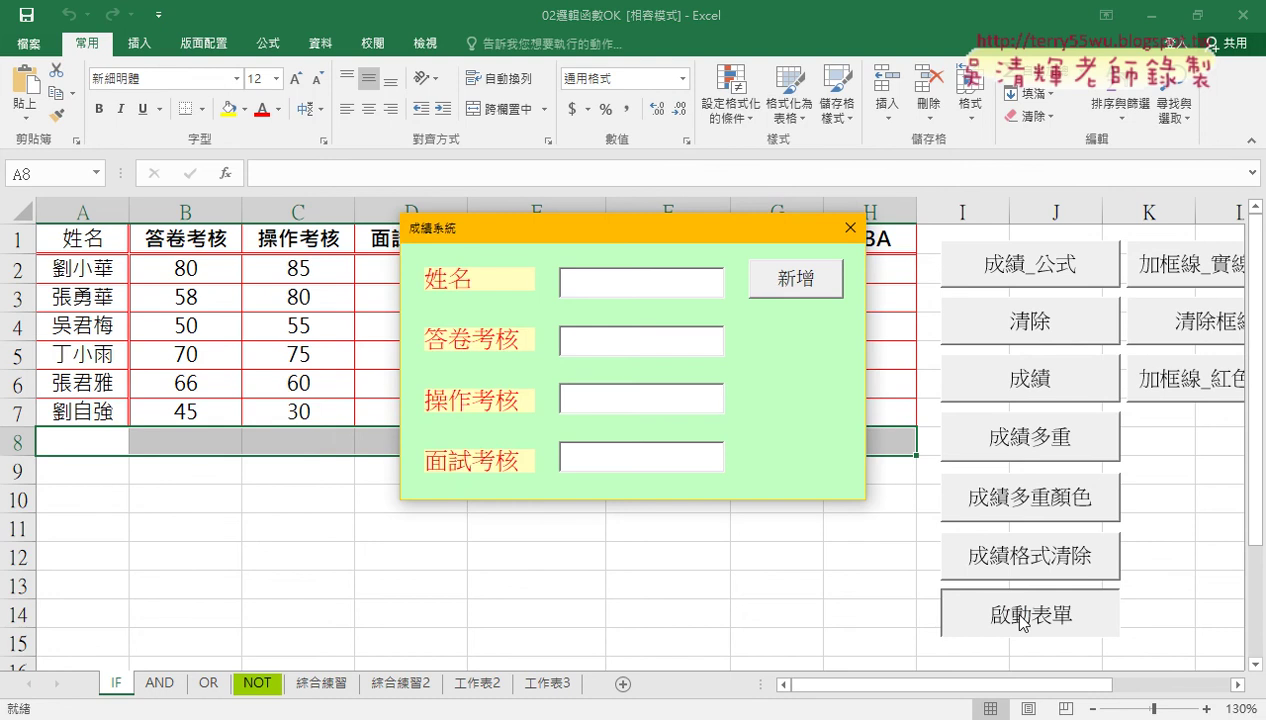
{"action": "left_click_drag", "start_coordinate": [644, 232], "coordinate": [784, 424]}
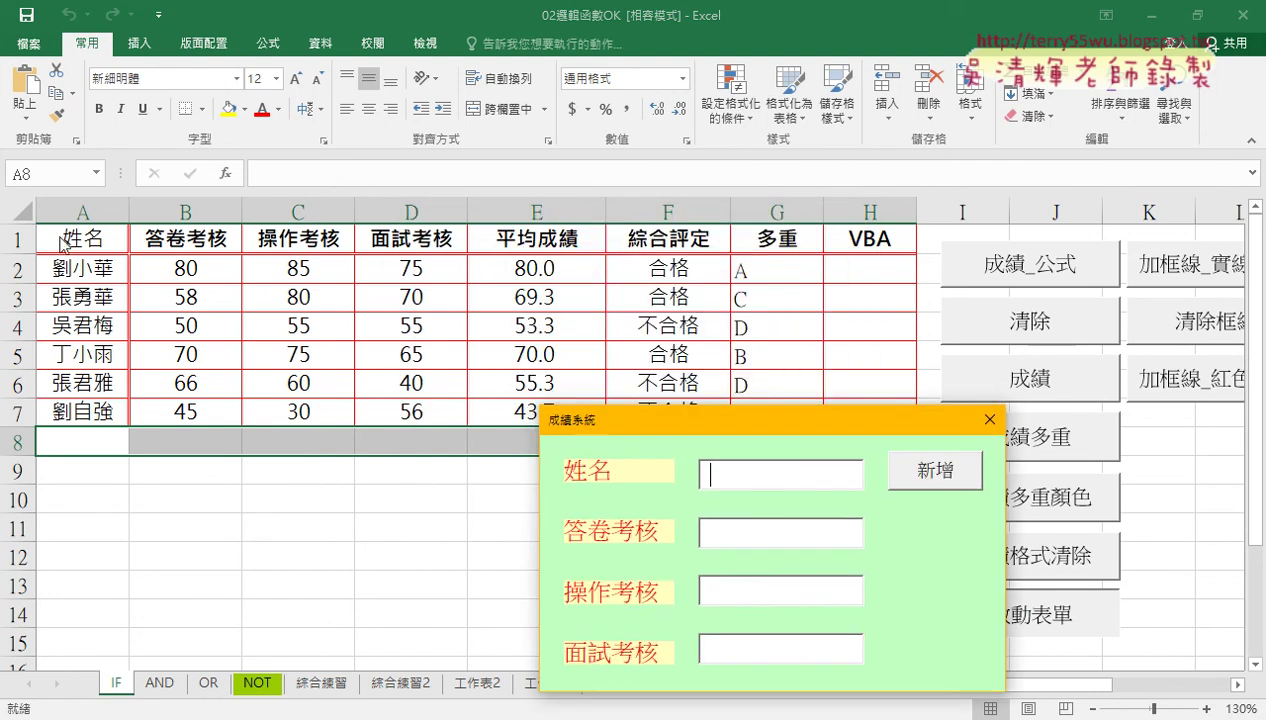
{"action": "mouse_move", "coordinate": [763, 424]}
{"action": "left_mouse_down"}
{"action": "mouse_move", "coordinate": [708, 258]}
{"action": "mouse_move", "coordinate": [853, 435]}
{"action": "mouse_move", "coordinate": [857, 465]}
{"action": "left_mouse_up"}
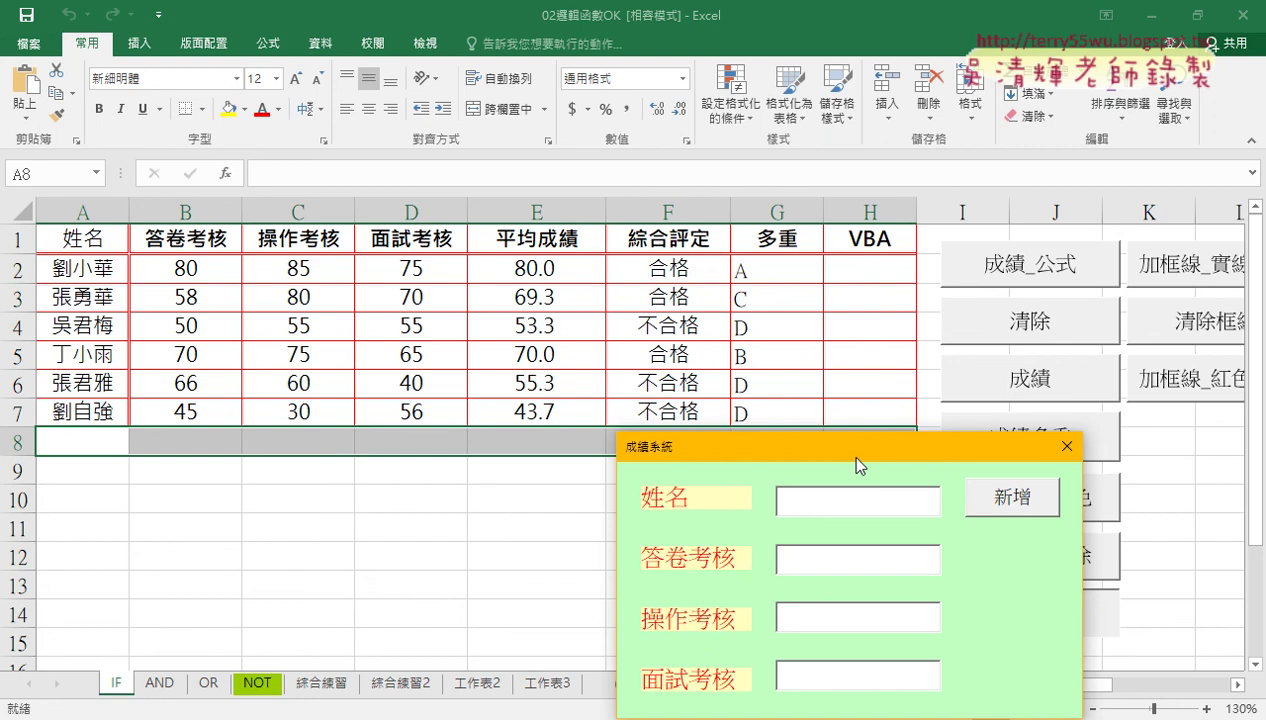
{"action": "mouse_move", "coordinate": [205, 250]}
{"action": "left_mouse_down"}
{"action": "mouse_move", "coordinate": [143, 252]}
{"action": "mouse_move", "coordinate": [218, 249]}
{"action": "left_mouse_up"}
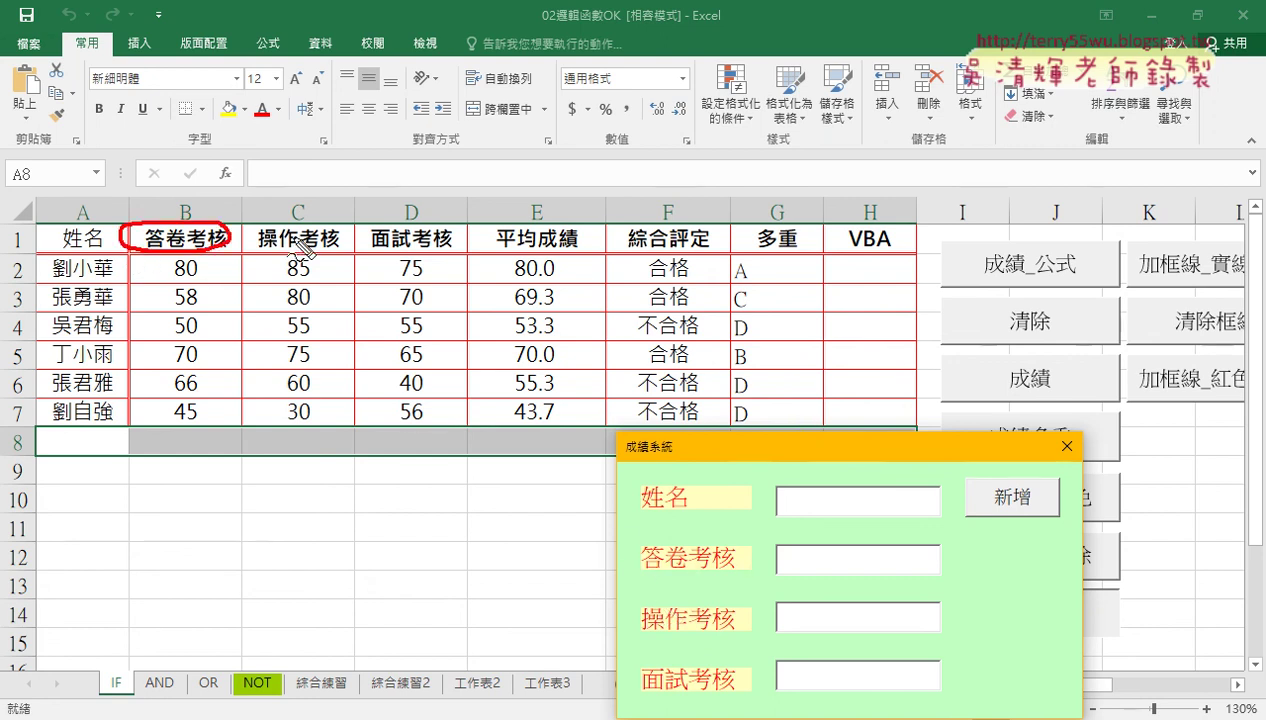
{"action": "left_click_drag", "start_coordinate": [300, 245], "coordinate": [318, 254]}
{"action": "left_click_drag", "start_coordinate": [432, 256], "coordinate": [428, 256]}
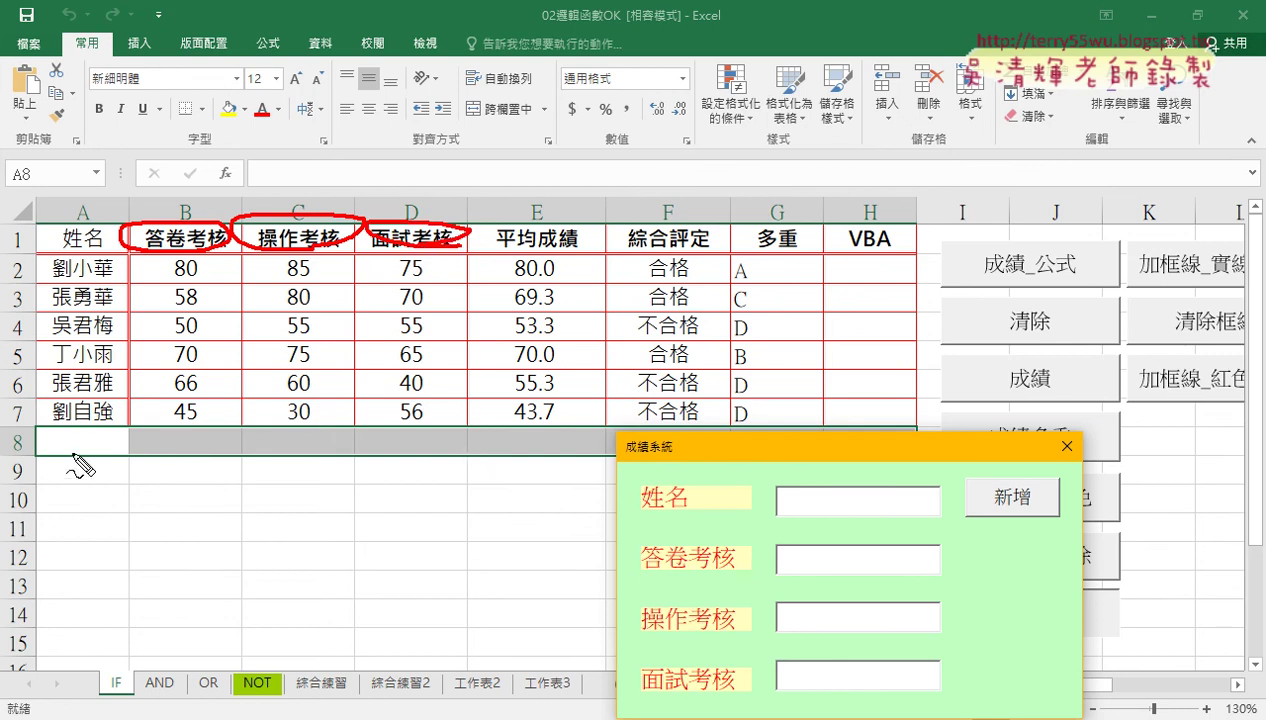
{"action": "left_click_drag", "start_coordinate": [120, 445], "coordinate": [100, 452]}
{"action": "mouse_move", "coordinate": [445, 463]}
{"action": "left_mouse_down"}
{"action": "mouse_move", "coordinate": [473, 448]}
{"action": "mouse_move", "coordinate": [424, 467]}
{"action": "left_mouse_up"}
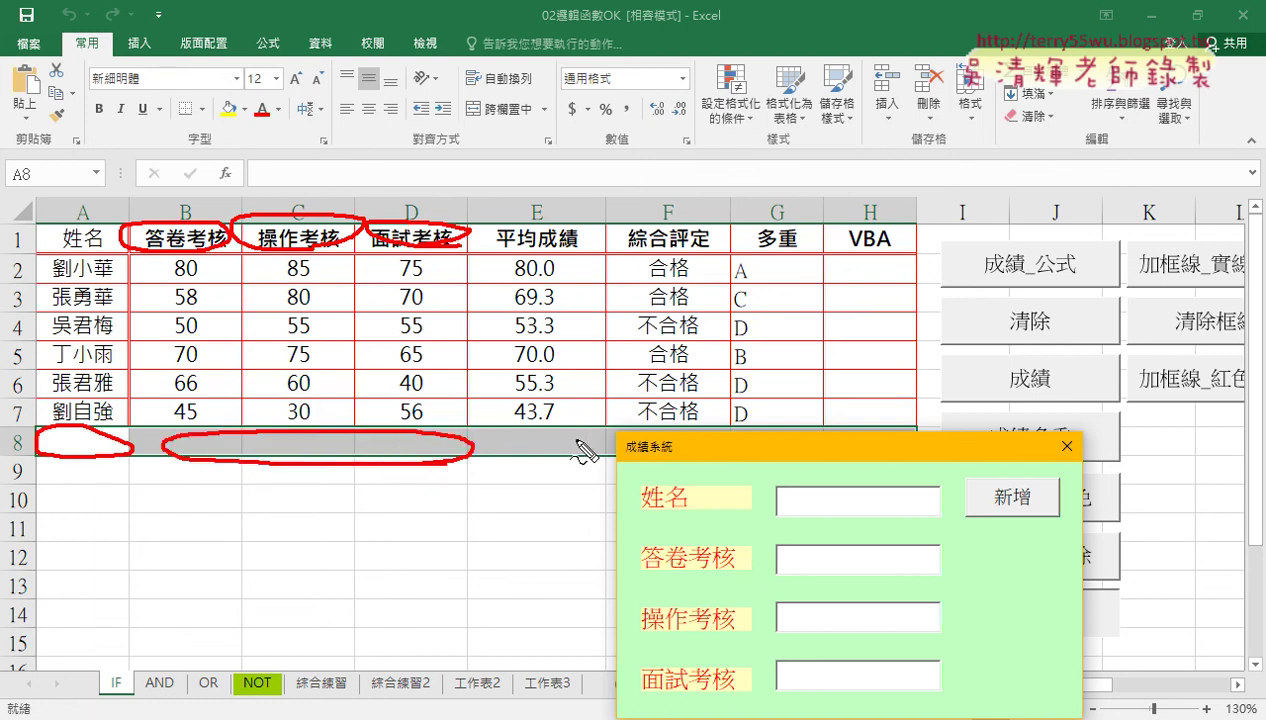
{"action": "left_click_drag", "start_coordinate": [548, 456], "coordinate": [567, 455]}
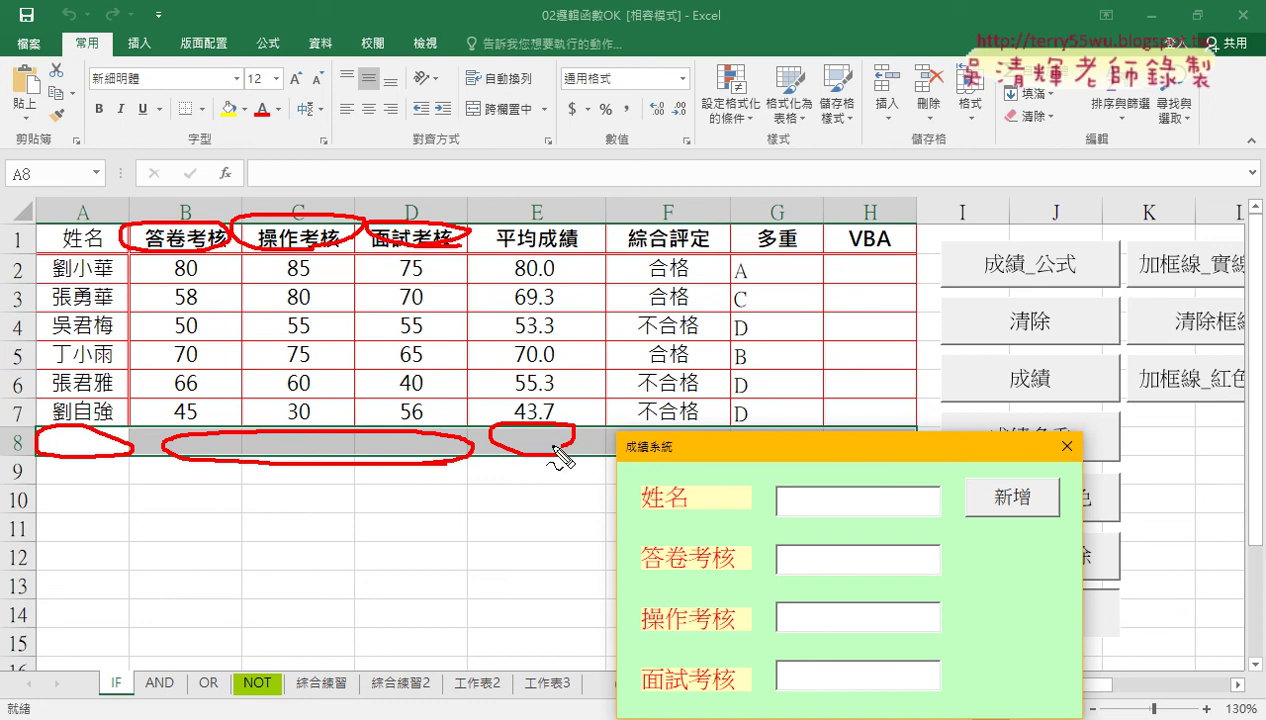
{"action": "mouse_move", "coordinate": [551, 423]}
{"action": "left_mouse_down"}
{"action": "mouse_move", "coordinate": [553, 413]}
{"action": "mouse_move", "coordinate": [556, 445]}
{"action": "left_mouse_up"}
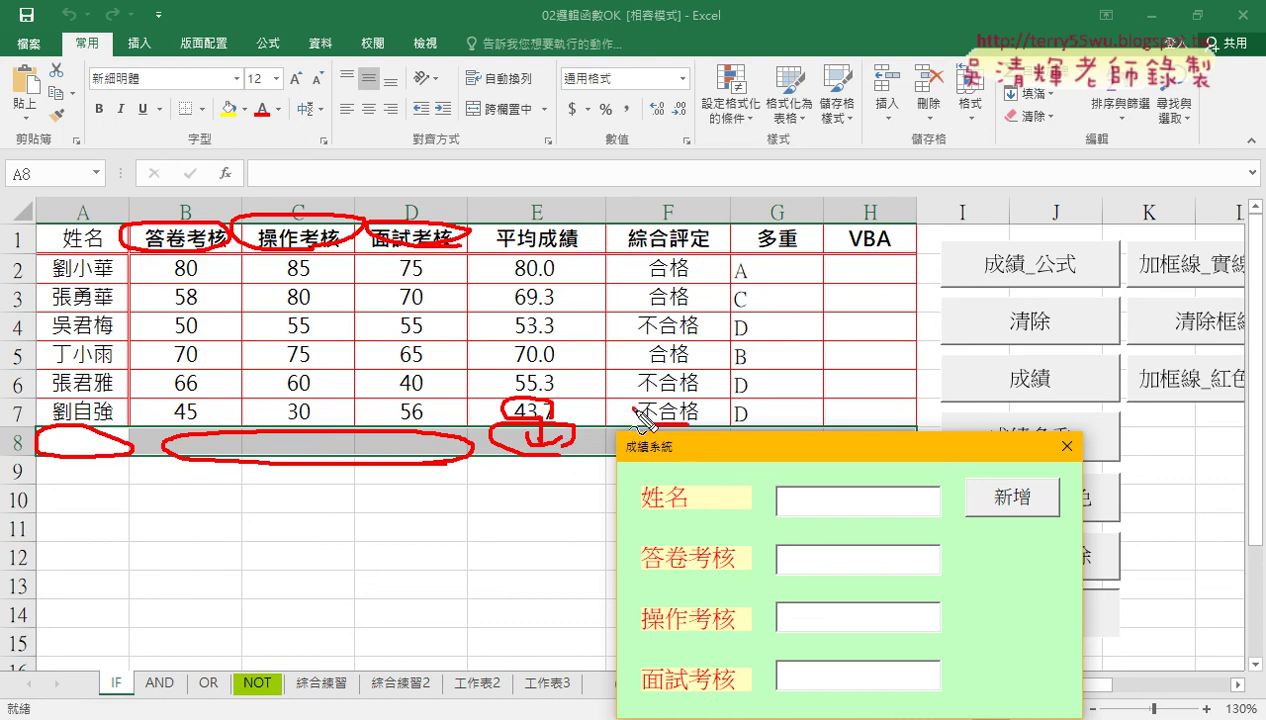
{"action": "mouse_move", "coordinate": [634, 425]}
{"action": "left_mouse_down"}
{"action": "mouse_move", "coordinate": [678, 410]}
{"action": "mouse_move", "coordinate": [672, 450]}
{"action": "mouse_move", "coordinate": [700, 452]}
{"action": "left_mouse_up"}
{"action": "mouse_move", "coordinate": [755, 408]}
{"action": "left_mouse_down"}
{"action": "mouse_move", "coordinate": [735, 420]}
{"action": "mouse_move", "coordinate": [786, 452]}
{"action": "left_mouse_up"}
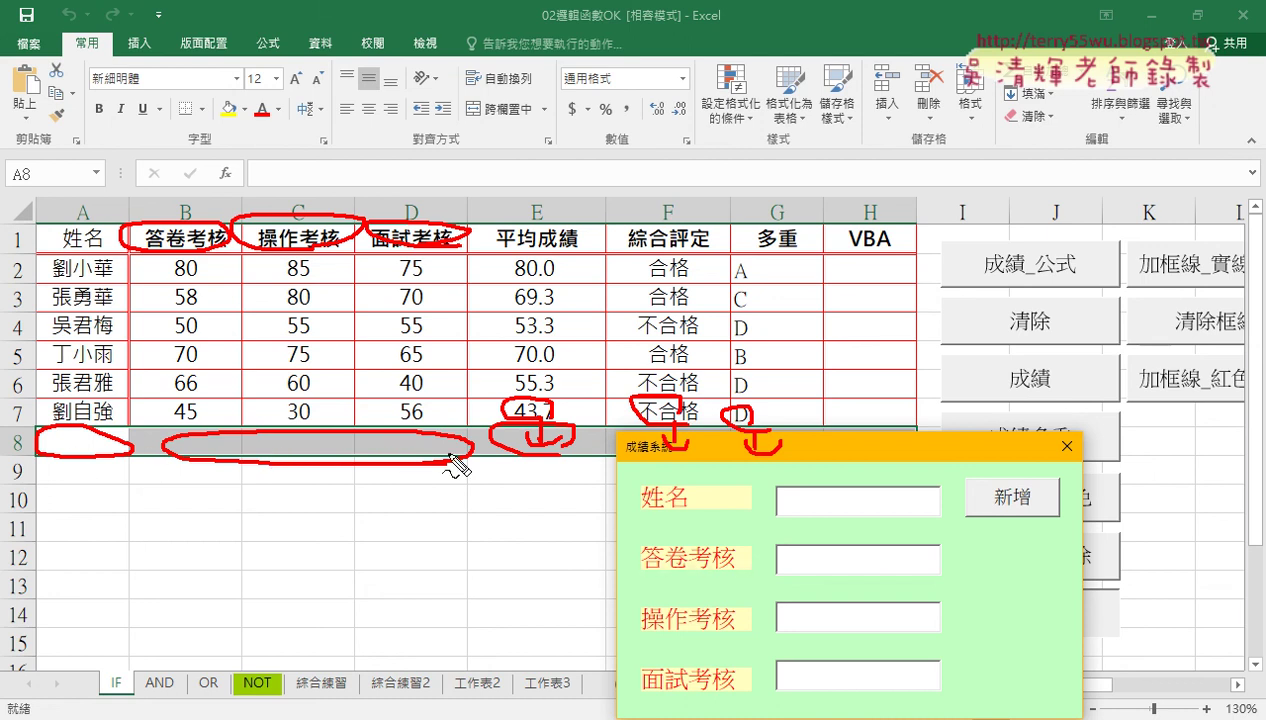
{"action": "left_click_drag", "start_coordinate": [455, 465], "coordinate": [471, 445]}
{"action": "left_click_drag", "start_coordinate": [775, 450], "coordinate": [770, 438]}
{"action": "left_click_drag", "start_coordinate": [1030, 488], "coordinate": [1020, 515]}
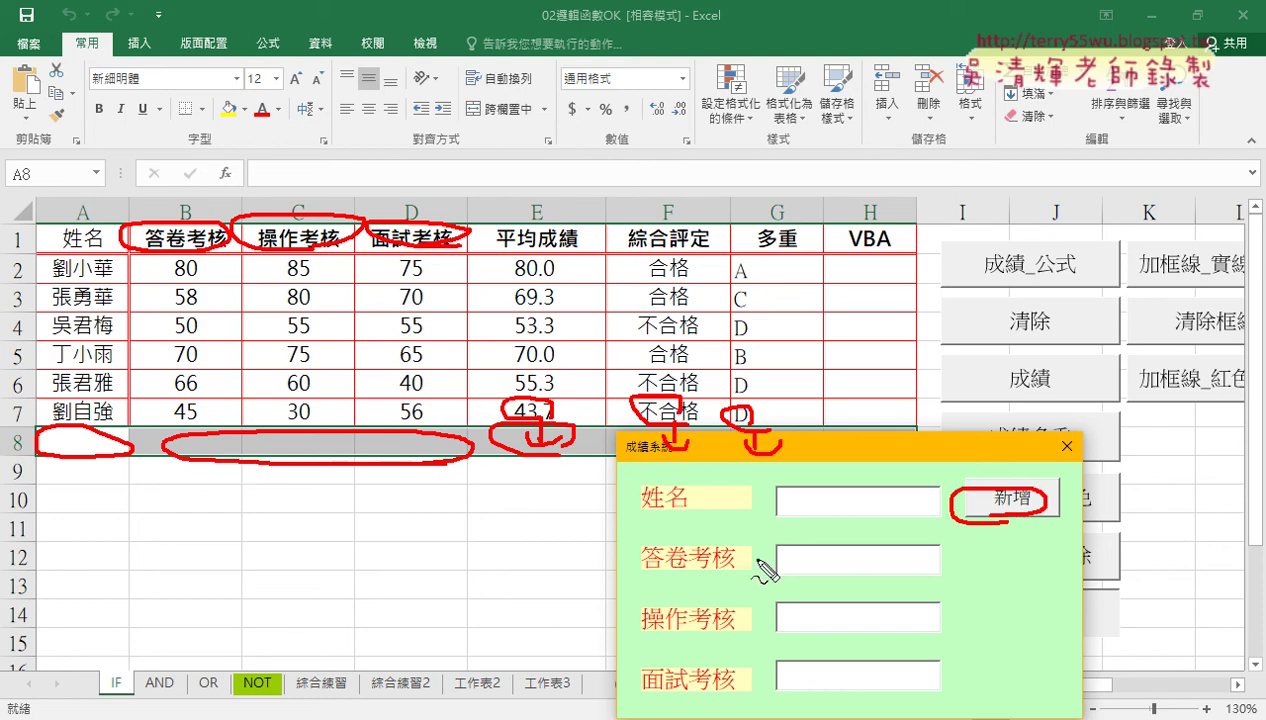
{"action": "mouse_move", "coordinate": [820, 697]}
{"action": "left_mouse_down"}
{"action": "mouse_move", "coordinate": [810, 523]}
{"action": "mouse_move", "coordinate": [800, 695]}
{"action": "left_mouse_up"}
{"action": "mouse_move", "coordinate": [740, 612]}
{"action": "left_mouse_down"}
{"action": "mouse_move", "coordinate": [245, 478]}
{"action": "mouse_move", "coordinate": [282, 505]}
{"action": "left_mouse_up"}
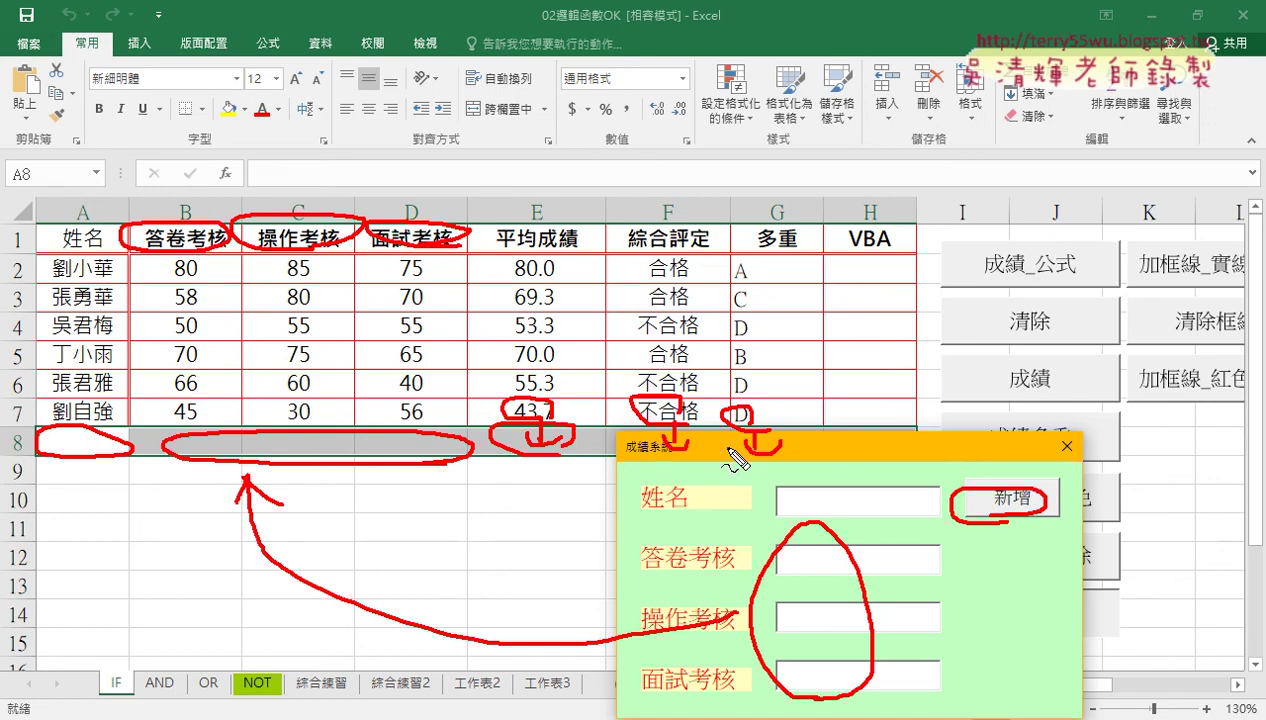
{"action": "mouse_move", "coordinate": [788, 430]}
{"action": "left_mouse_down"}
{"action": "mouse_move", "coordinate": [856, 514]}
{"action": "mouse_move", "coordinate": [896, 630]}
{"action": "left_mouse_up"}
{"action": "mouse_move", "coordinate": [905, 676]}
{"action": "left_mouse_down"}
{"action": "mouse_move", "coordinate": [924, 662]}
{"action": "mouse_move", "coordinate": [935, 690]}
{"action": "mouse_move", "coordinate": [893, 513]}
{"action": "left_mouse_up"}
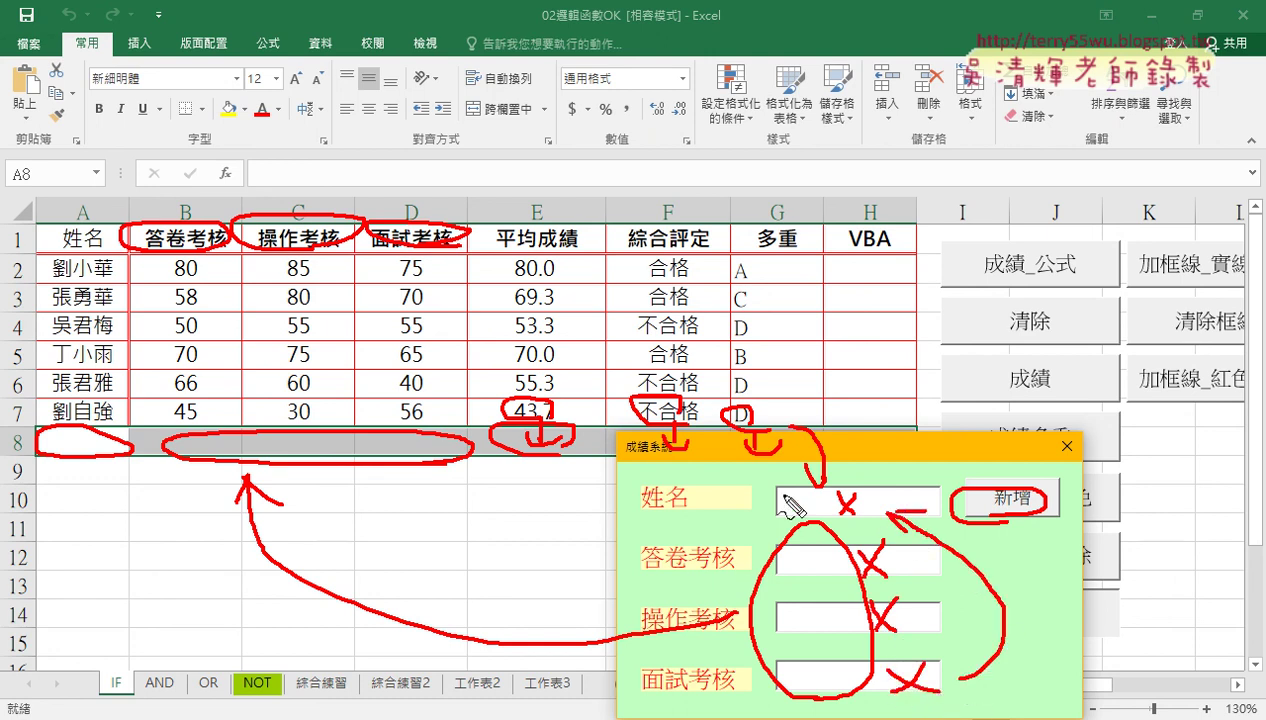
{"action": "left_click_drag", "start_coordinate": [786, 492], "coordinate": [787, 512]}
Enter student AAA with scores 85, 96 and 85 in the form and add it as row 8
{"action": "key", "text": "Escape"}
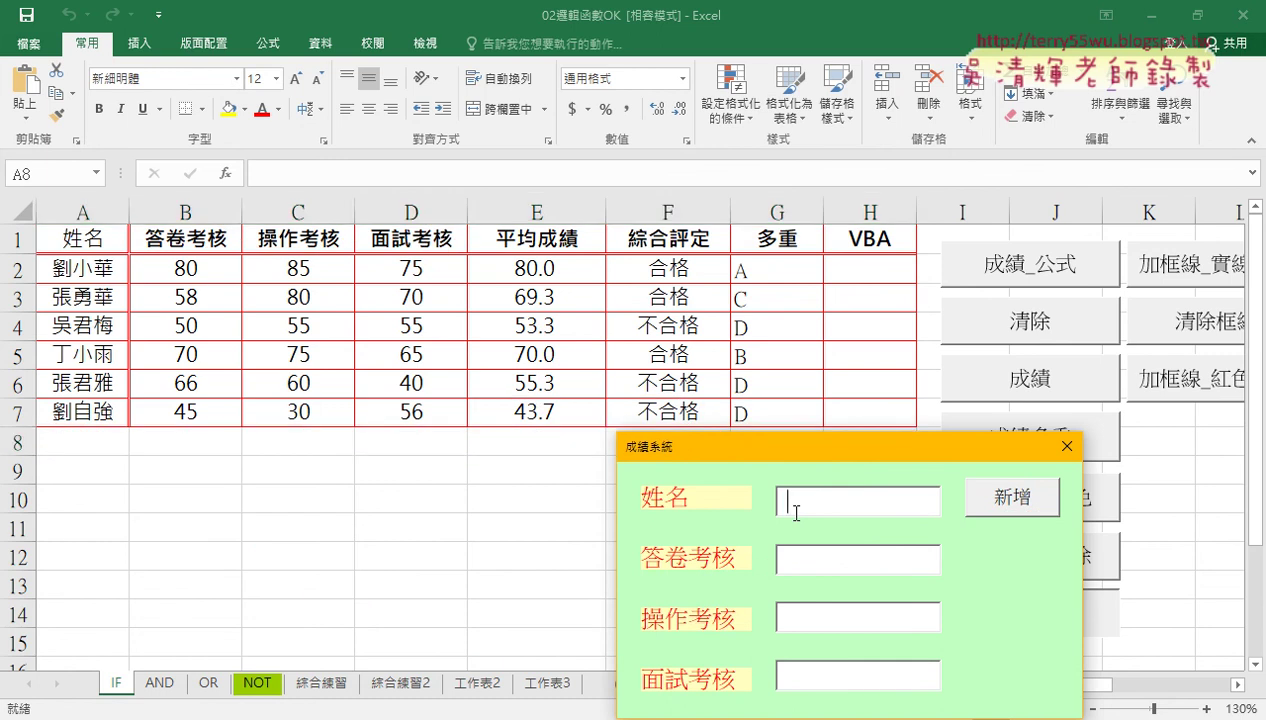
{"action": "left_click_drag", "start_coordinate": [774, 444], "coordinate": [522, 190]}
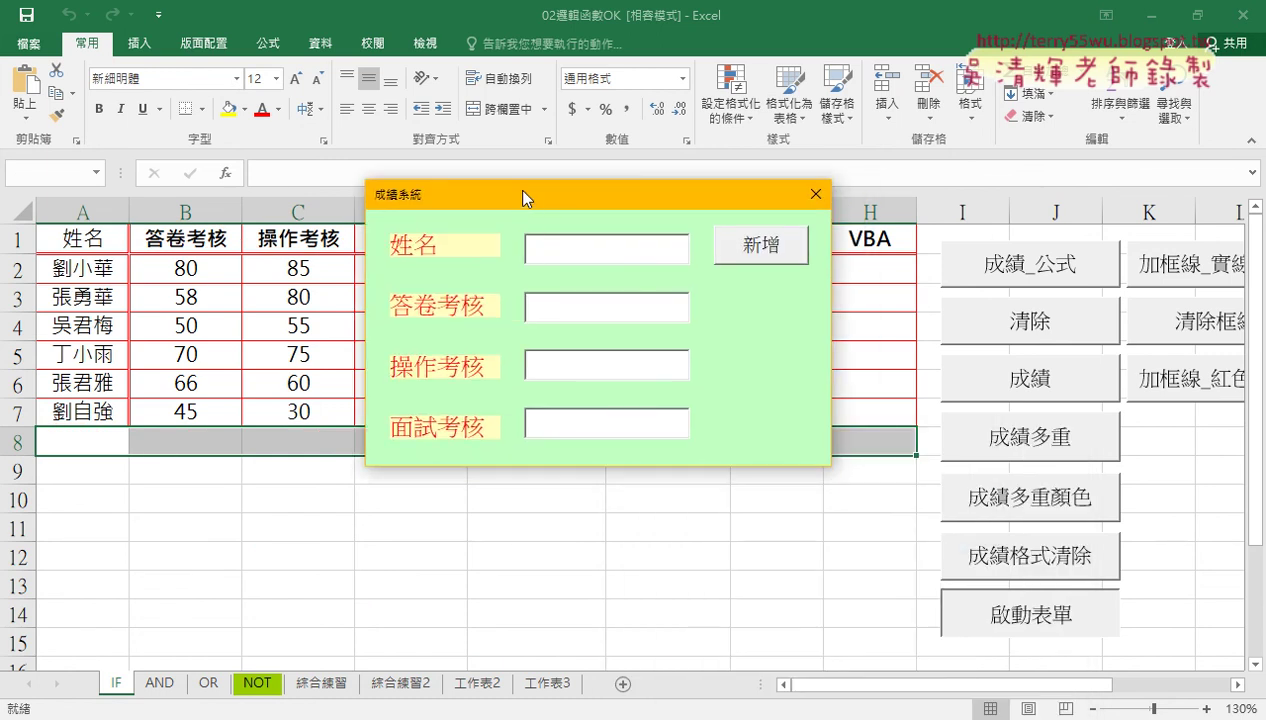
{"action": "type", "text": "AAA"}
{"action": "key", "text": "Tab"}
{"action": "type", "text": "85"}
{"action": "key", "text": "Tab"}
{"action": "type", "text": "96"}
{"action": "key", "text": "Tab"}
{"action": "type", "text": "85"}
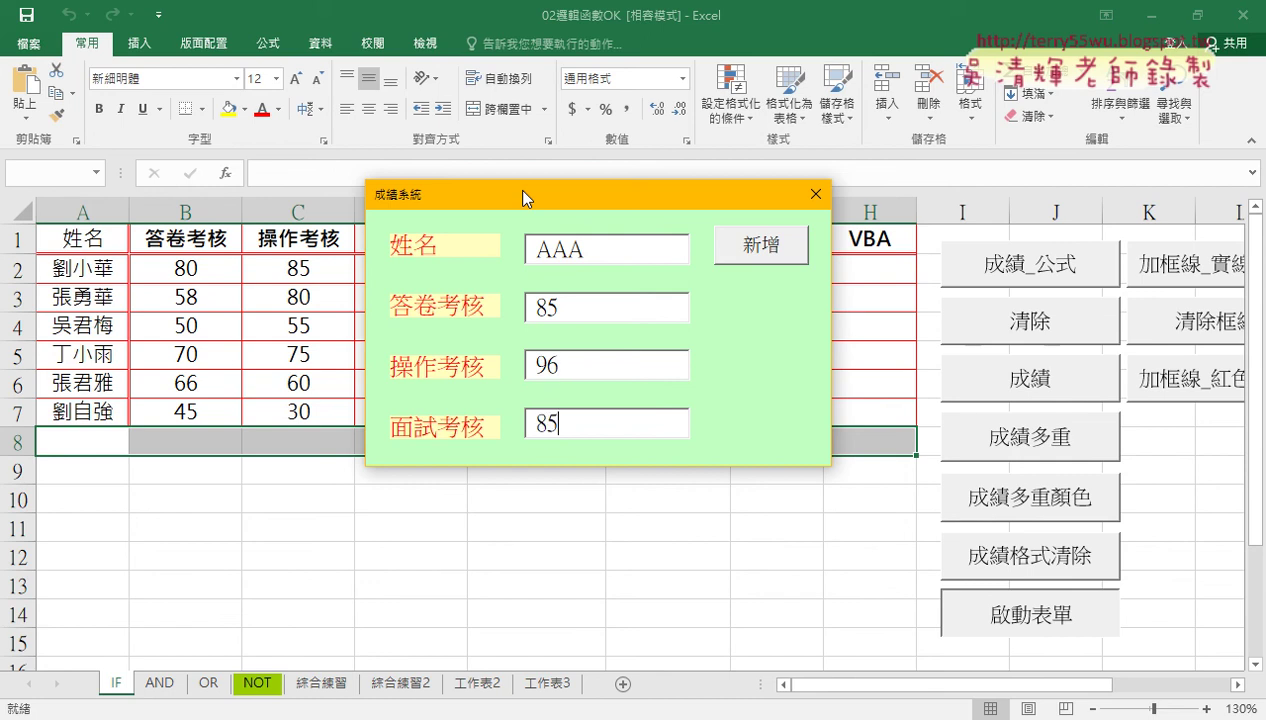
{"action": "left_click_drag", "start_coordinate": [524, 197], "coordinate": [548, 95]}
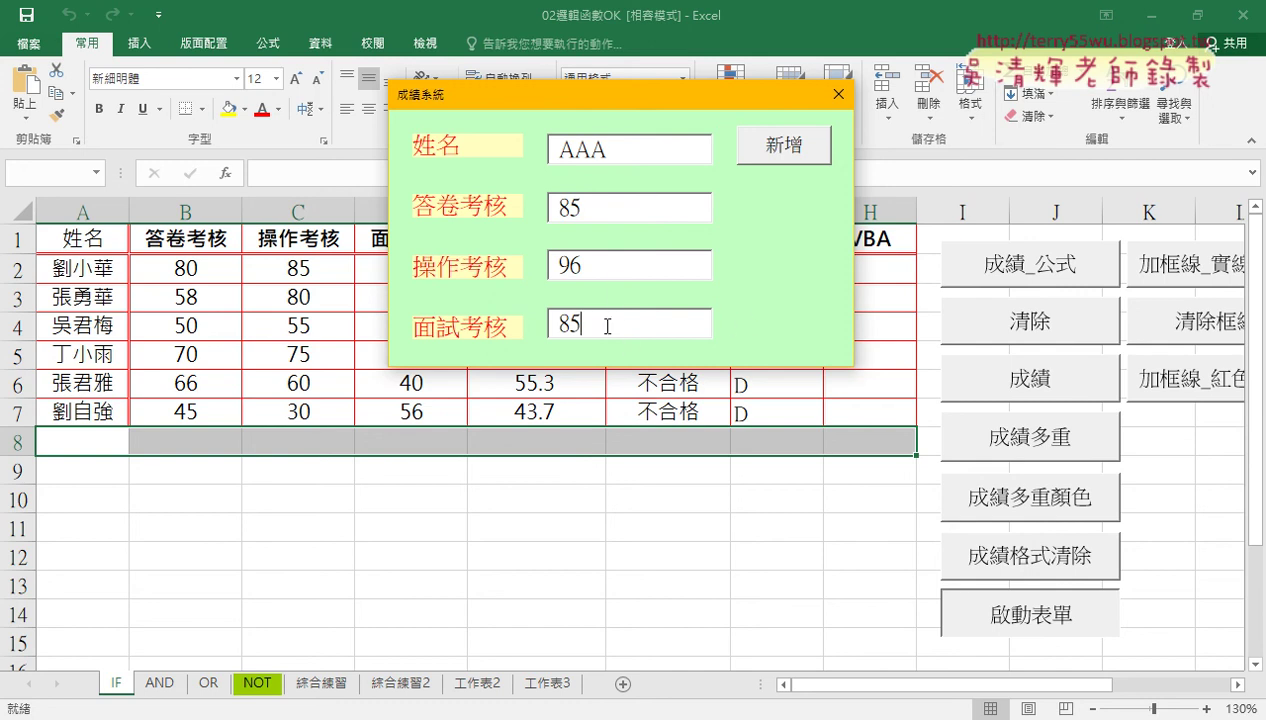
{"action": "key", "text": "Return"}
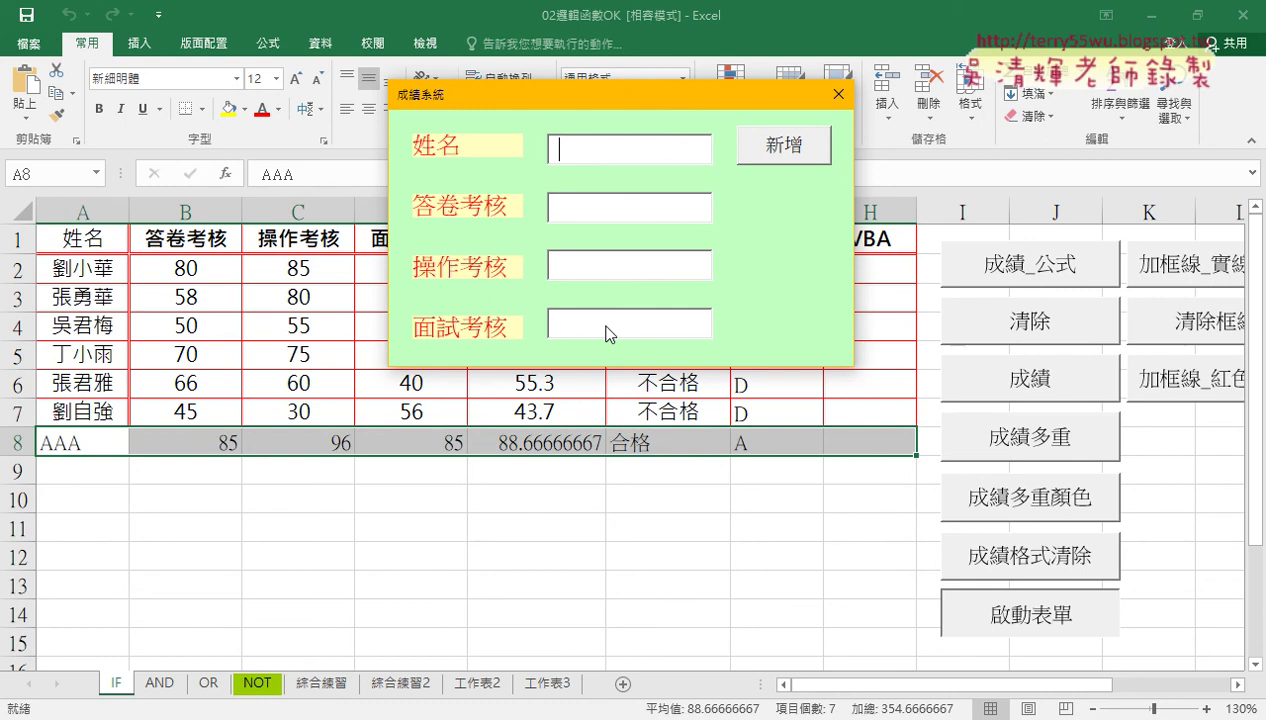
Circle row 8's new entries and the cleared form fields with the annotation pen
{"action": "mouse_move", "coordinate": [466, 430]}
{"action": "left_mouse_down"}
{"action": "mouse_move", "coordinate": [390, 410]}
{"action": "mouse_move", "coordinate": [462, 455]}
{"action": "left_mouse_up"}
{"action": "mouse_move", "coordinate": [735, 466]}
{"action": "left_mouse_down"}
{"action": "mouse_move", "coordinate": [776, 430]}
{"action": "mouse_move", "coordinate": [712, 470]}
{"action": "left_mouse_up"}
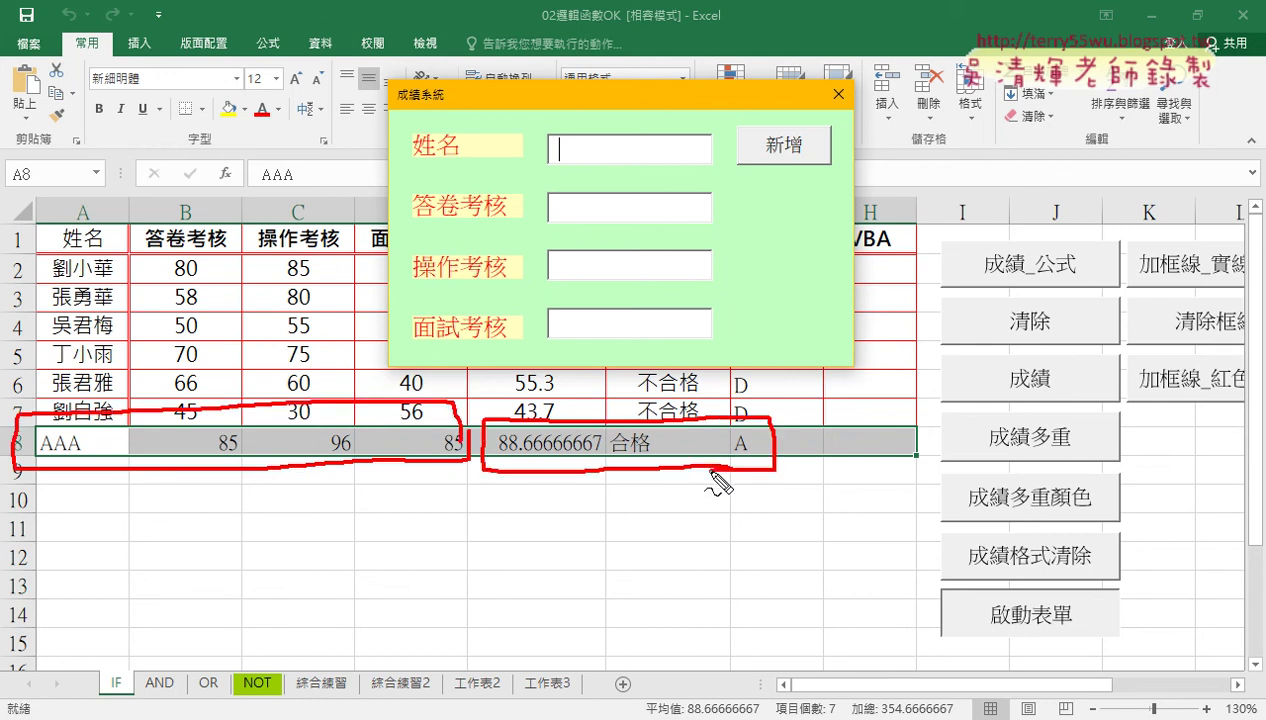
{"action": "mouse_move", "coordinate": [570, 154]}
{"action": "left_mouse_down"}
{"action": "mouse_move", "coordinate": [603, 178]}
{"action": "mouse_move", "coordinate": [618, 232]}
{"action": "mouse_move", "coordinate": [600, 280]}
{"action": "left_mouse_up"}
{"action": "mouse_move", "coordinate": [600, 256]}
{"action": "left_mouse_down"}
{"action": "mouse_move", "coordinate": [578, 280]}
{"action": "mouse_move", "coordinate": [614, 312]}
{"action": "mouse_move", "coordinate": [690, 168]}
{"action": "mouse_move", "coordinate": [632, 155]}
{"action": "mouse_move", "coordinate": [664, 144]}
{"action": "left_mouse_up"}
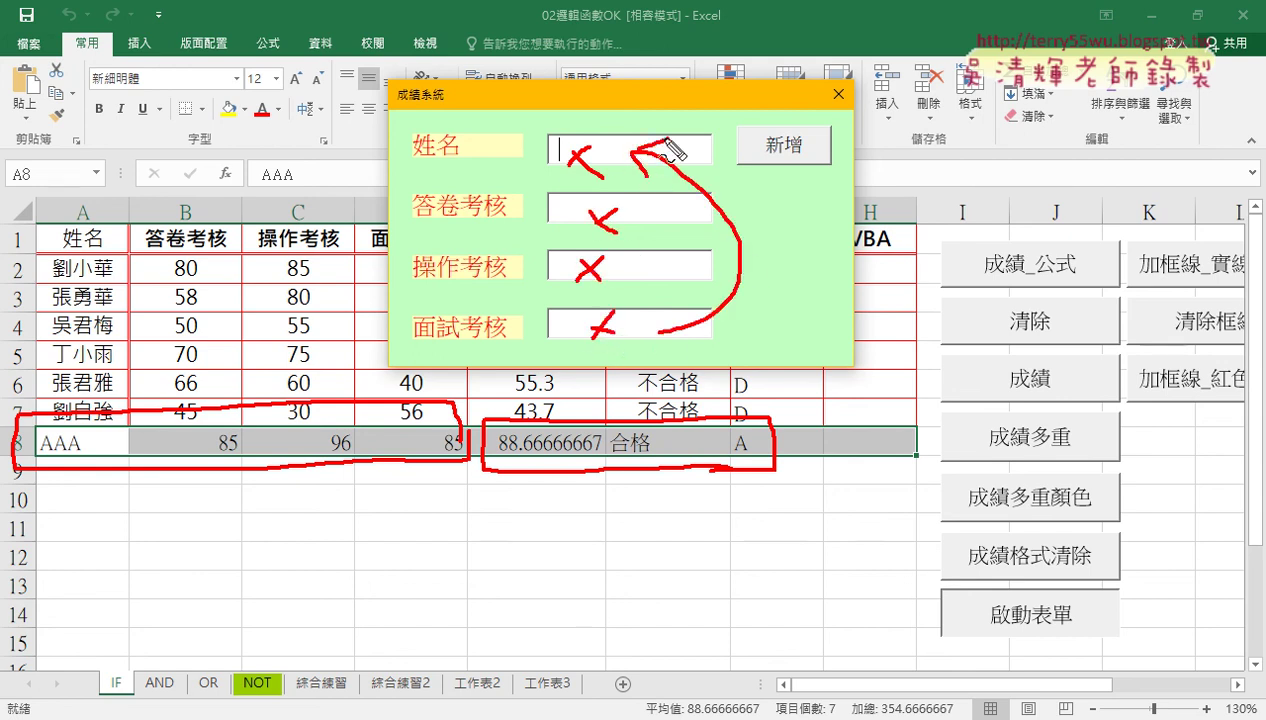
{"action": "key", "text": "Escape"}
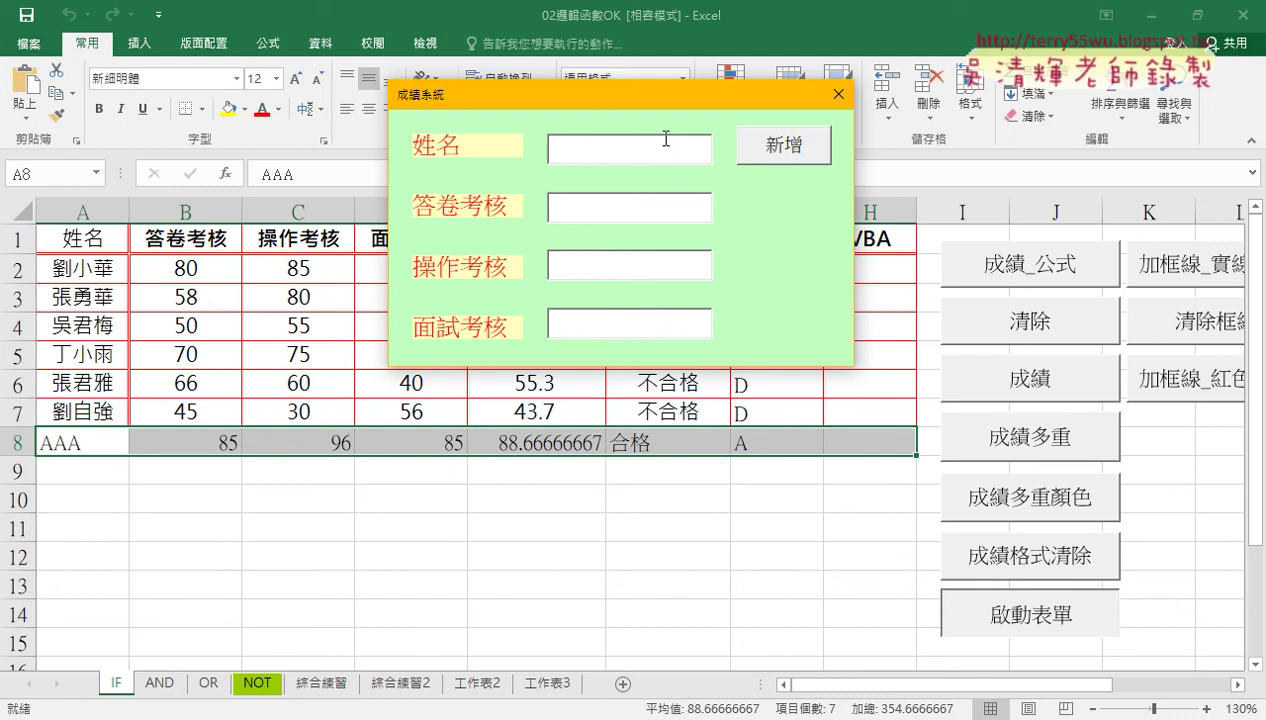
Enter student BBB with scores 85, 87 and 98, fixing a typo, and add it as row 9
{"action": "type", "text": "BBB"}
{"action": "key", "text": "Tab"}
{"action": "type", "text": "85"}
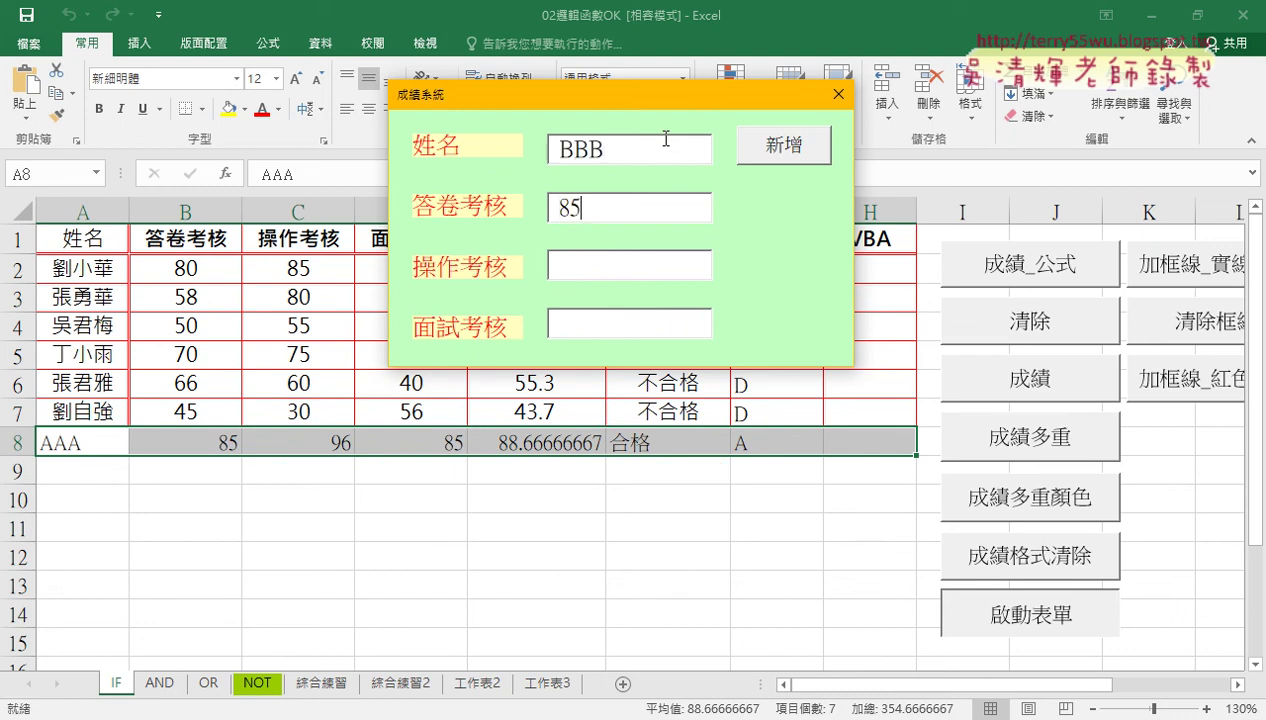
{"action": "key", "text": "Tab"}
{"action": "type", "text": "87"}
{"action": "key", "text": "Tab"}
{"action": "type", "text": "/"}
{"action": "type", "text": "5"}
{"action": "key", "text": "BackSpace"}
{"action": "key", "text": "BackSpace"}
{"action": "type", "text": "98"}
{"action": "key", "text": "Return"}
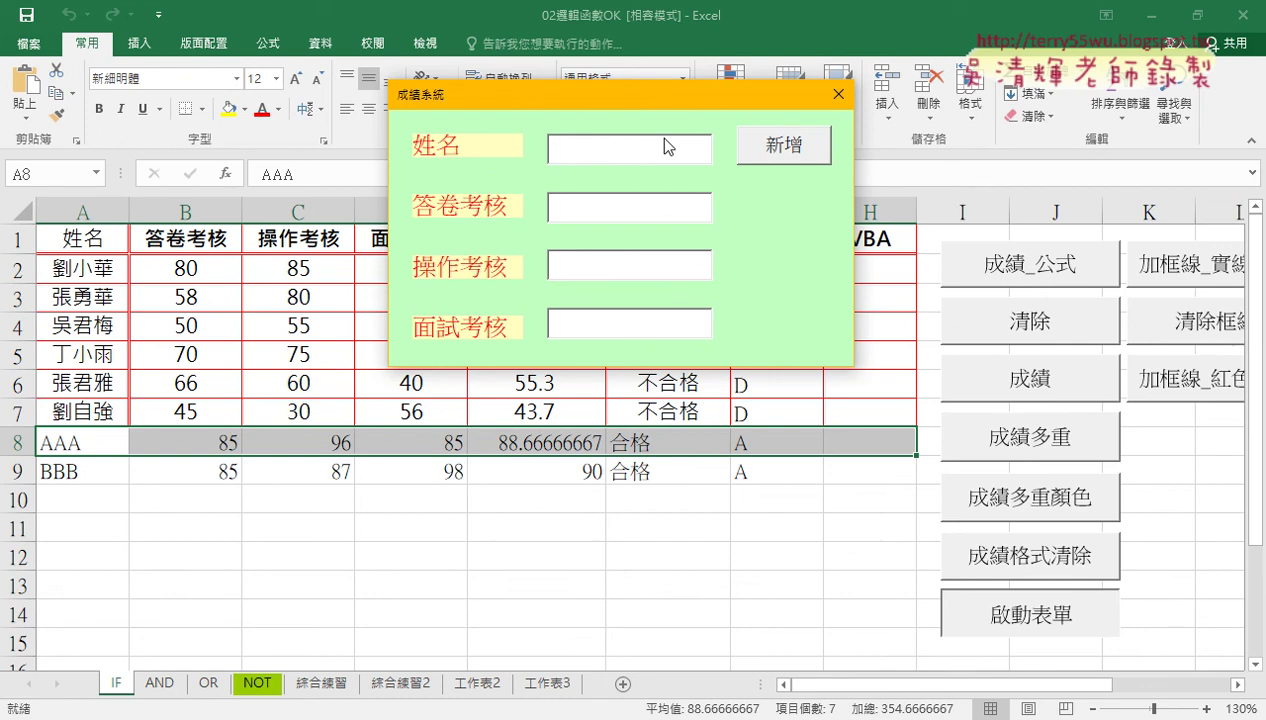
Close the 成績系統 form, try editing row 9, and dismiss the protected-sheet warning
{"action": "left_click", "coordinate": [838, 96]}
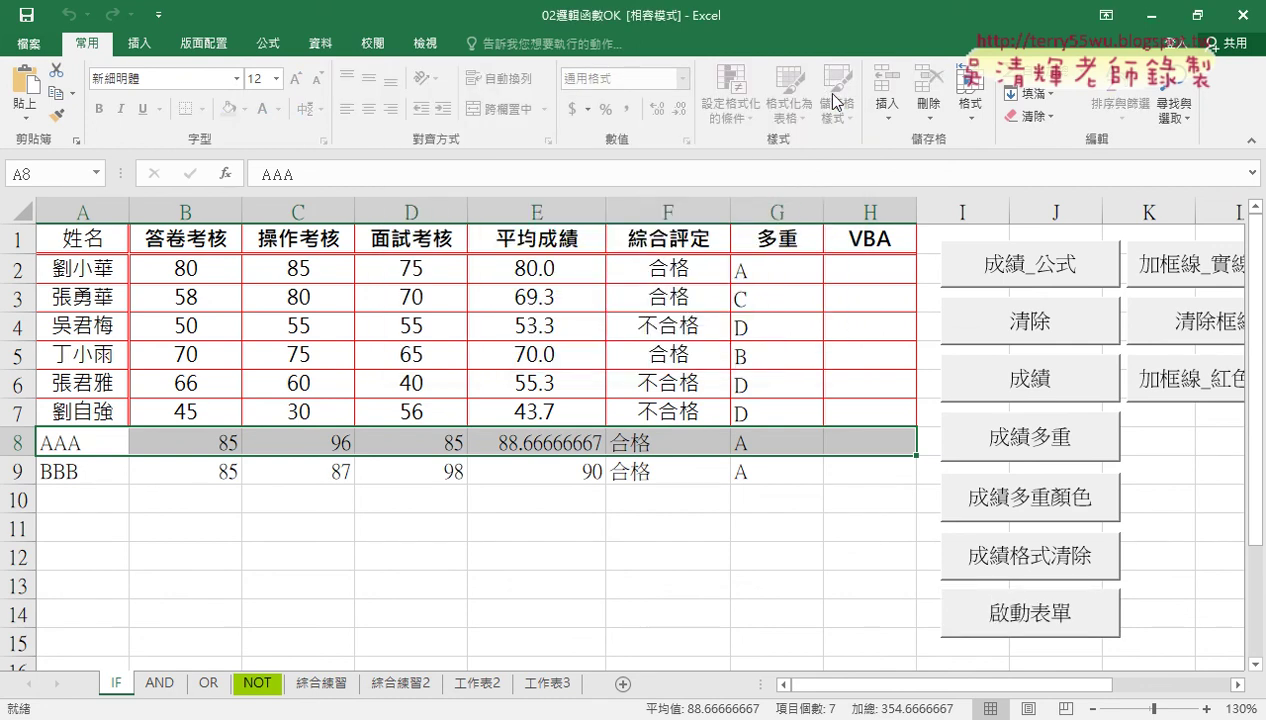
{"action": "left_click", "coordinate": [360, 472]}
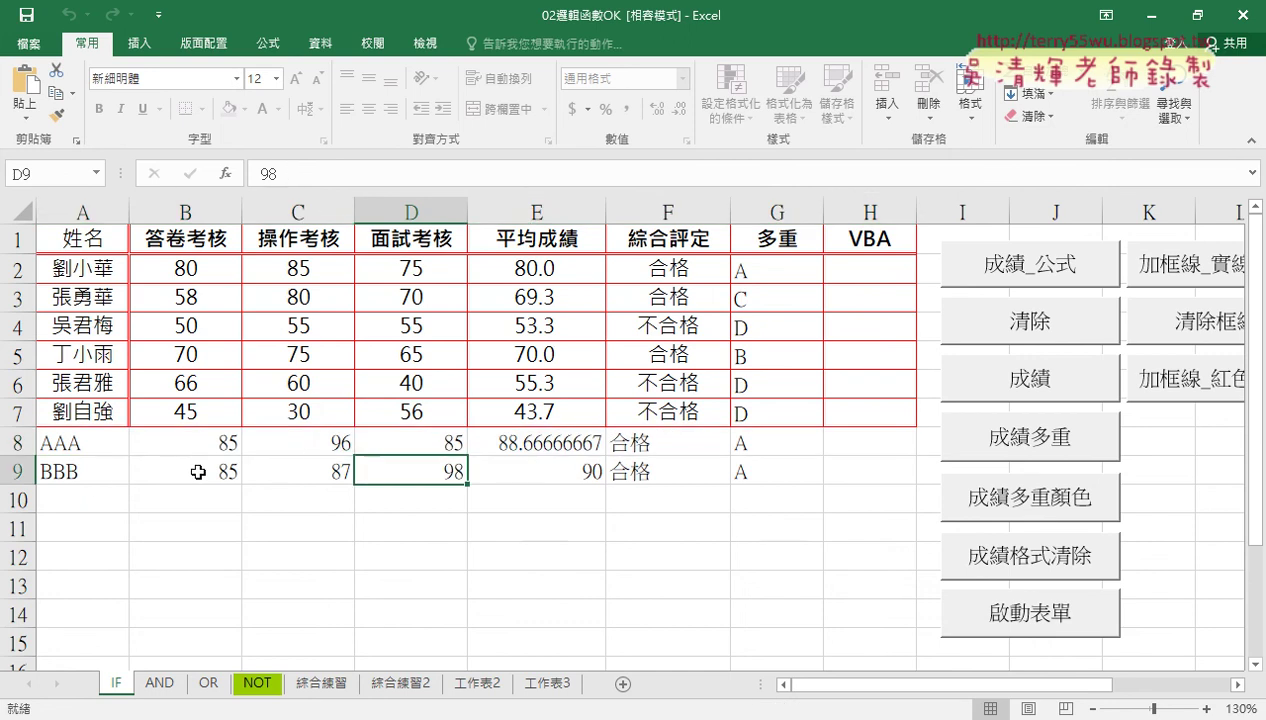
{"action": "left_click", "coordinate": [342, 464]}
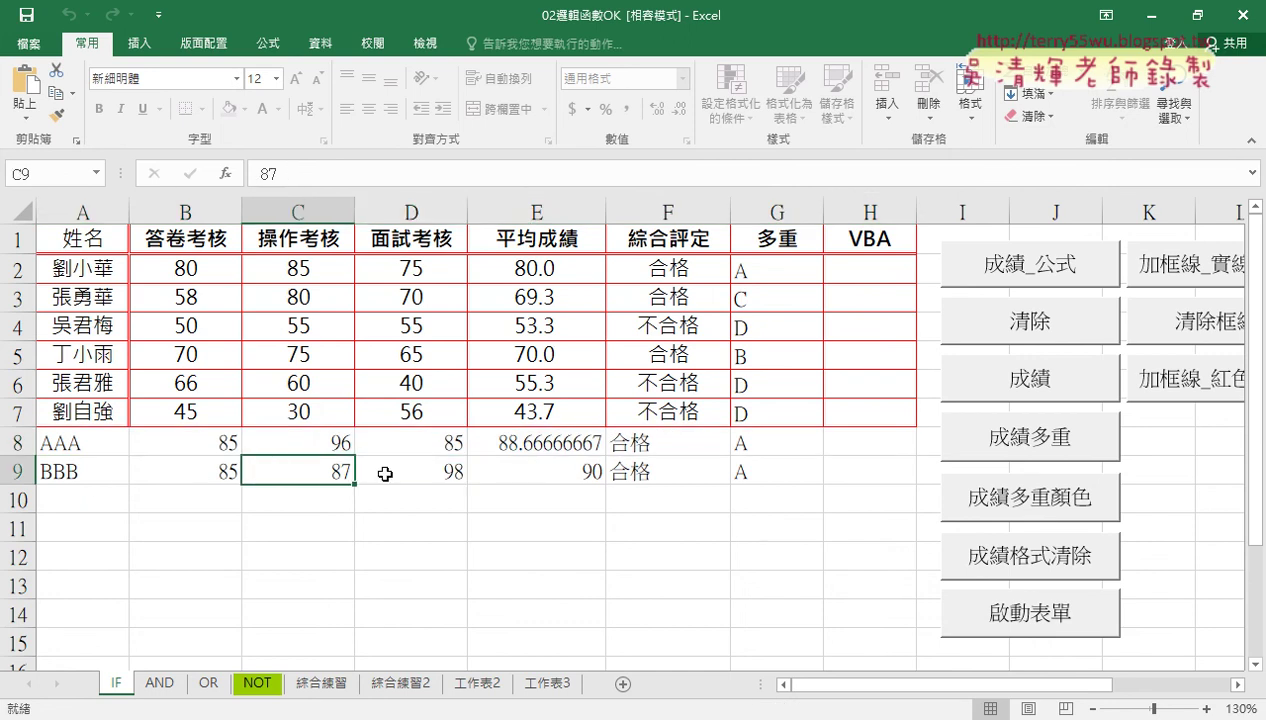
{"action": "left_click_drag", "start_coordinate": [385, 474], "coordinate": [386, 476]}
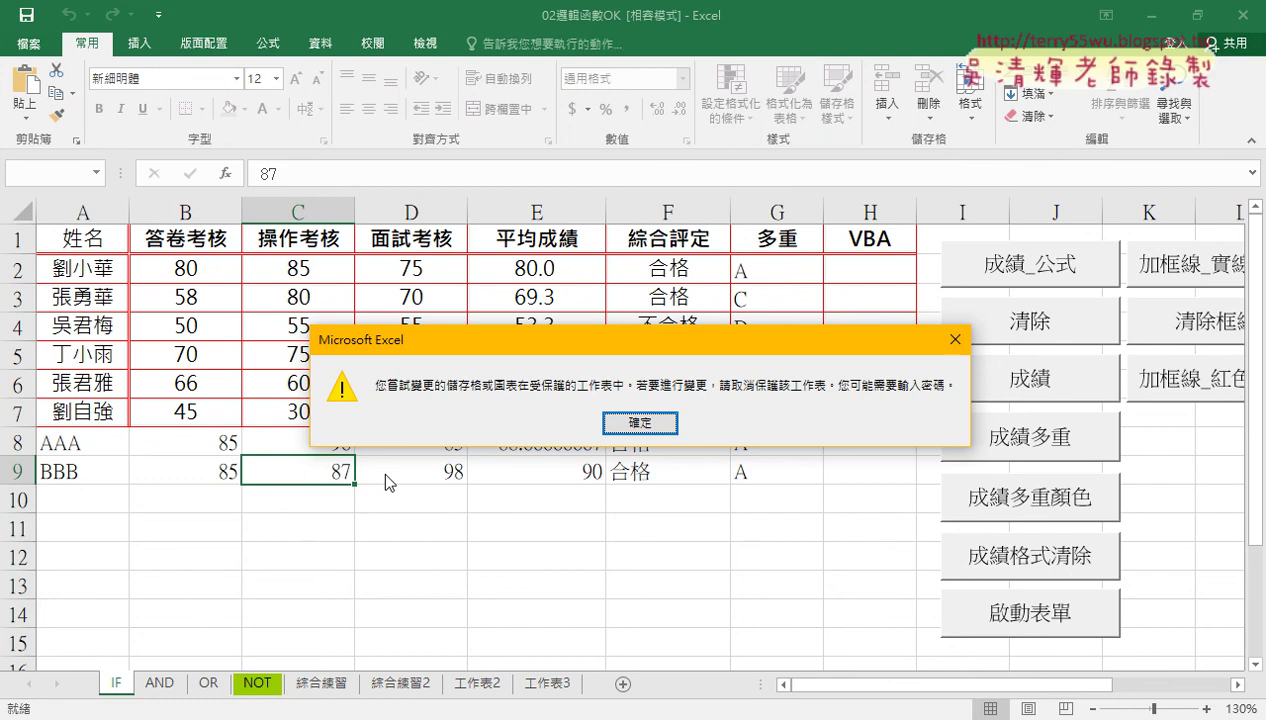
{"action": "left_click", "coordinate": [620, 422]}
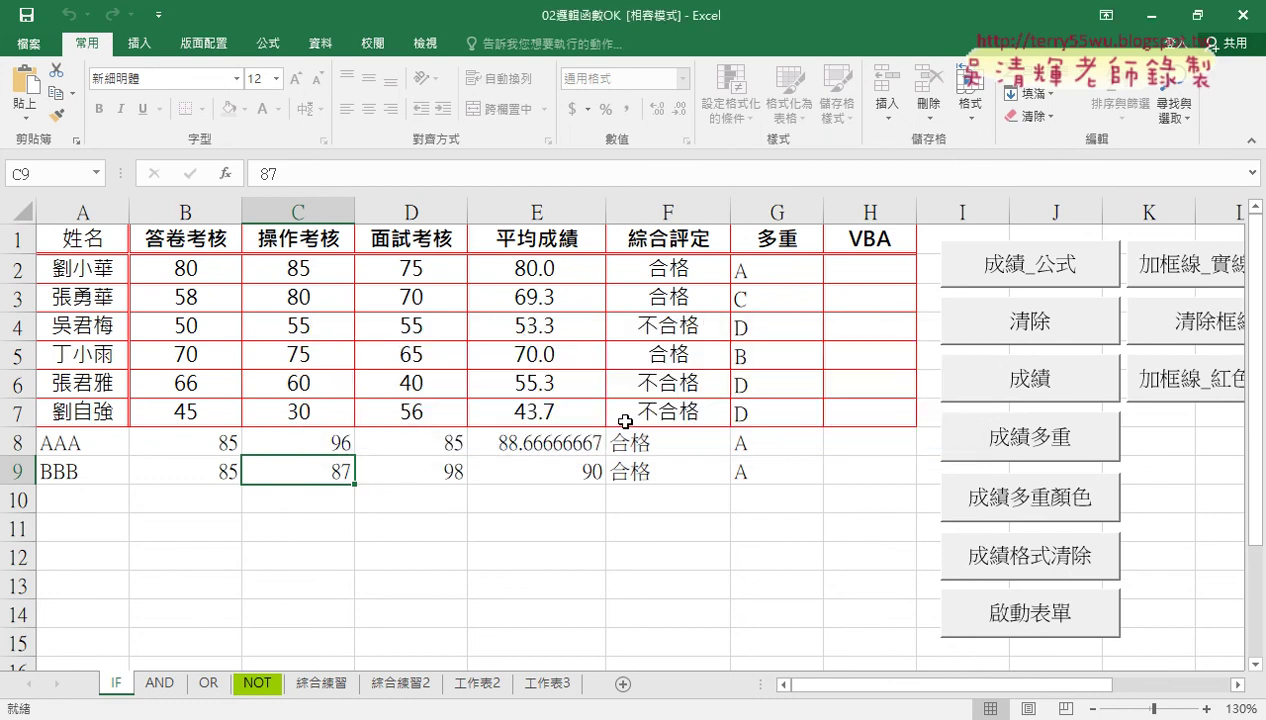
Start 取消保護工作表 from the 校閱 ribbon, then cancel the password prompt so protection stays on
{"action": "left_click", "coordinate": [370, 45]}
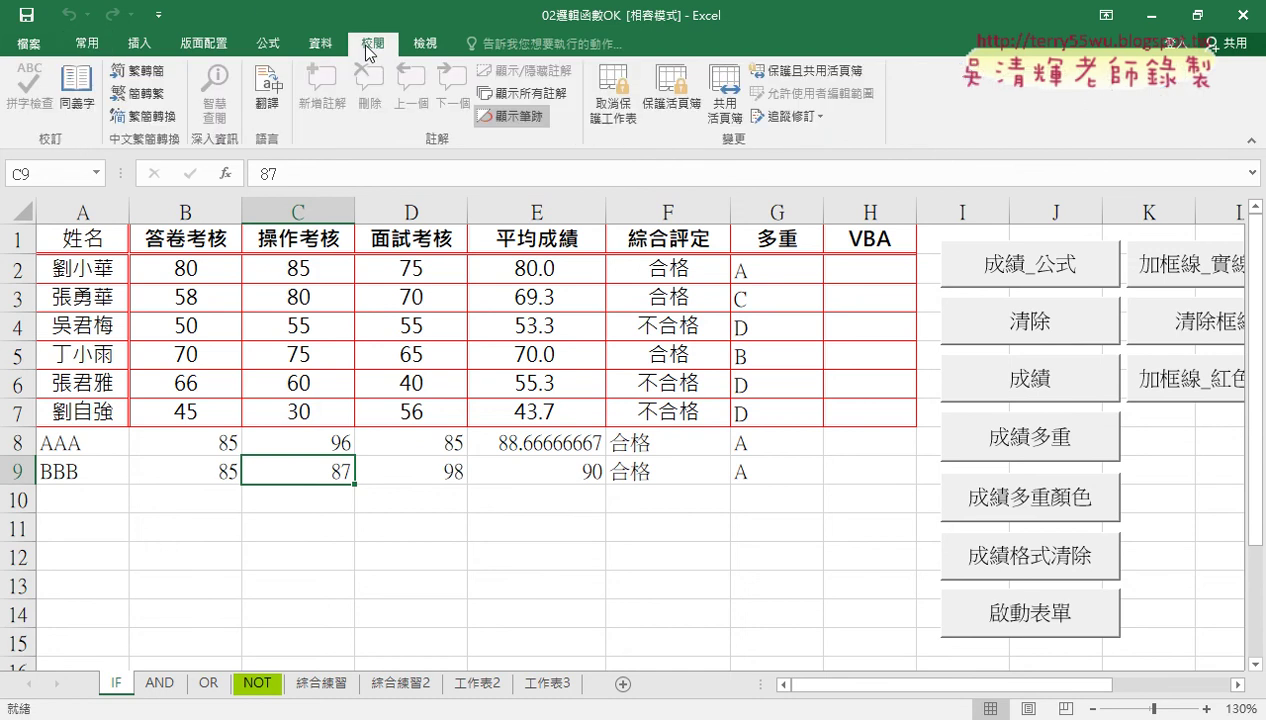
{"action": "left_click", "coordinate": [620, 103]}
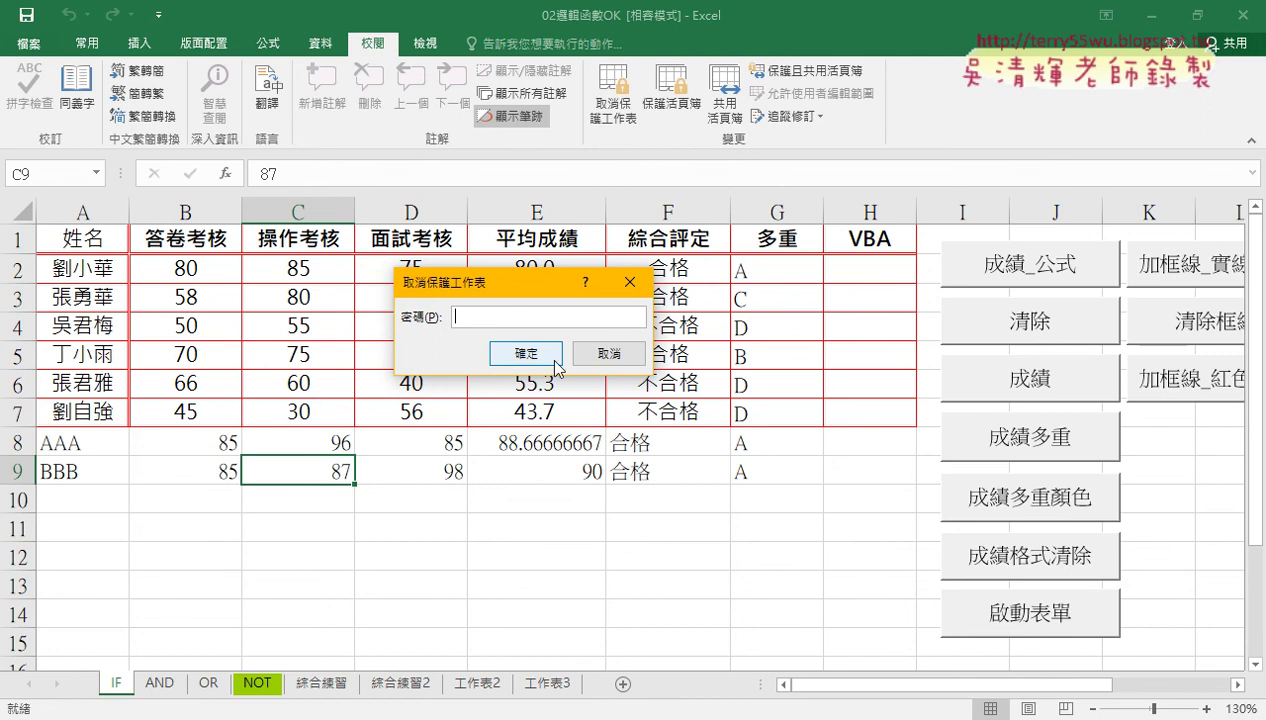
{"action": "left_click", "coordinate": [605, 355]}
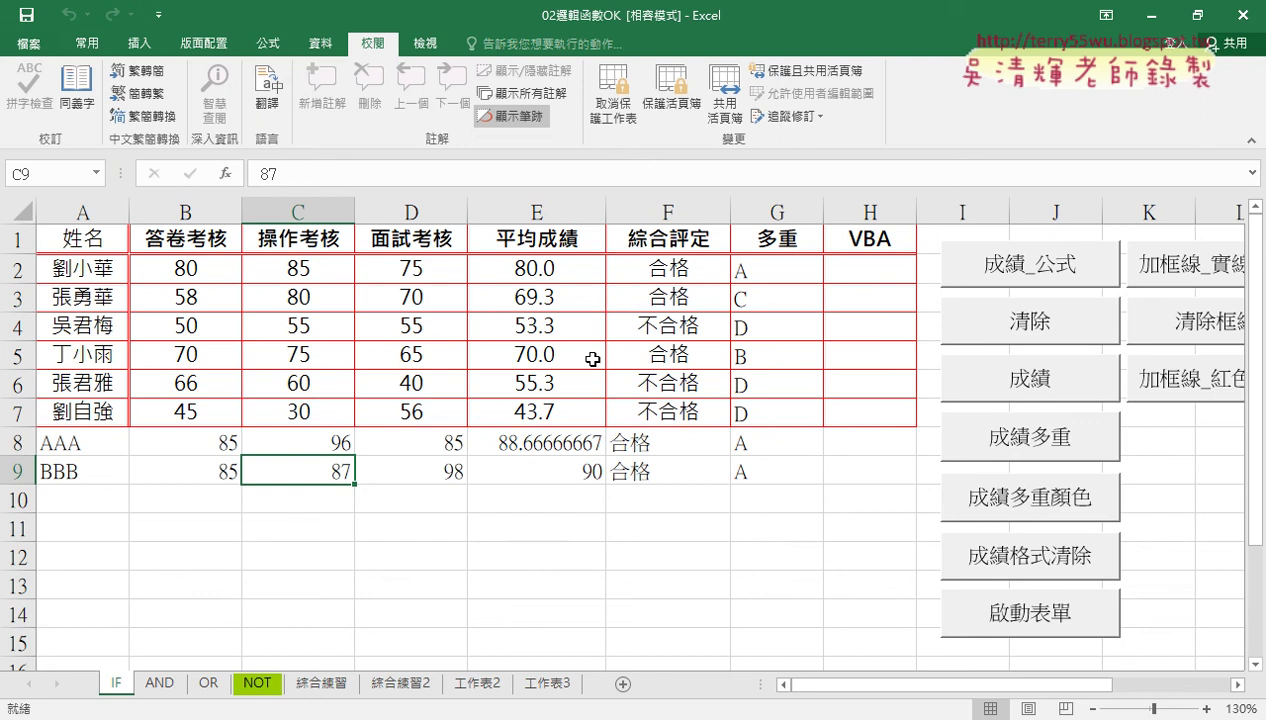
Launch the form with 啟動表單 and drag it to the table's upper right
{"action": "left_click", "coordinate": [1025, 614]}
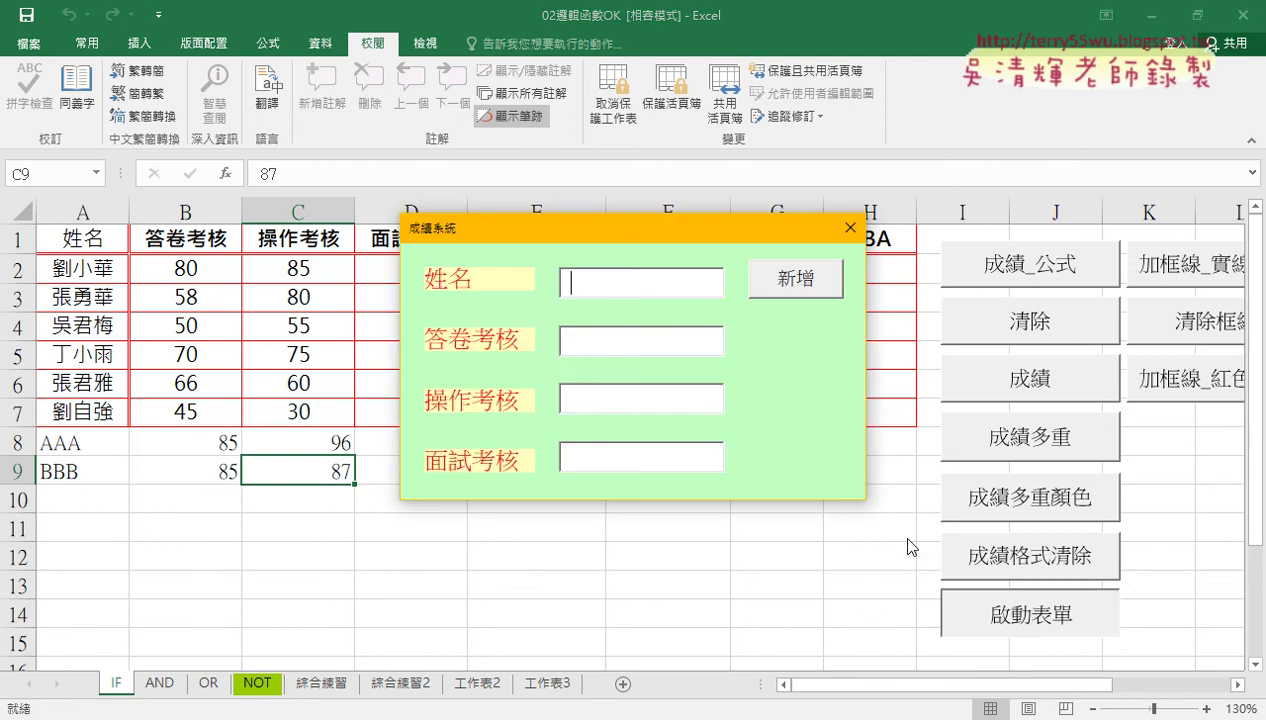
{"action": "left_click_drag", "start_coordinate": [634, 238], "coordinate": [782, 92]}
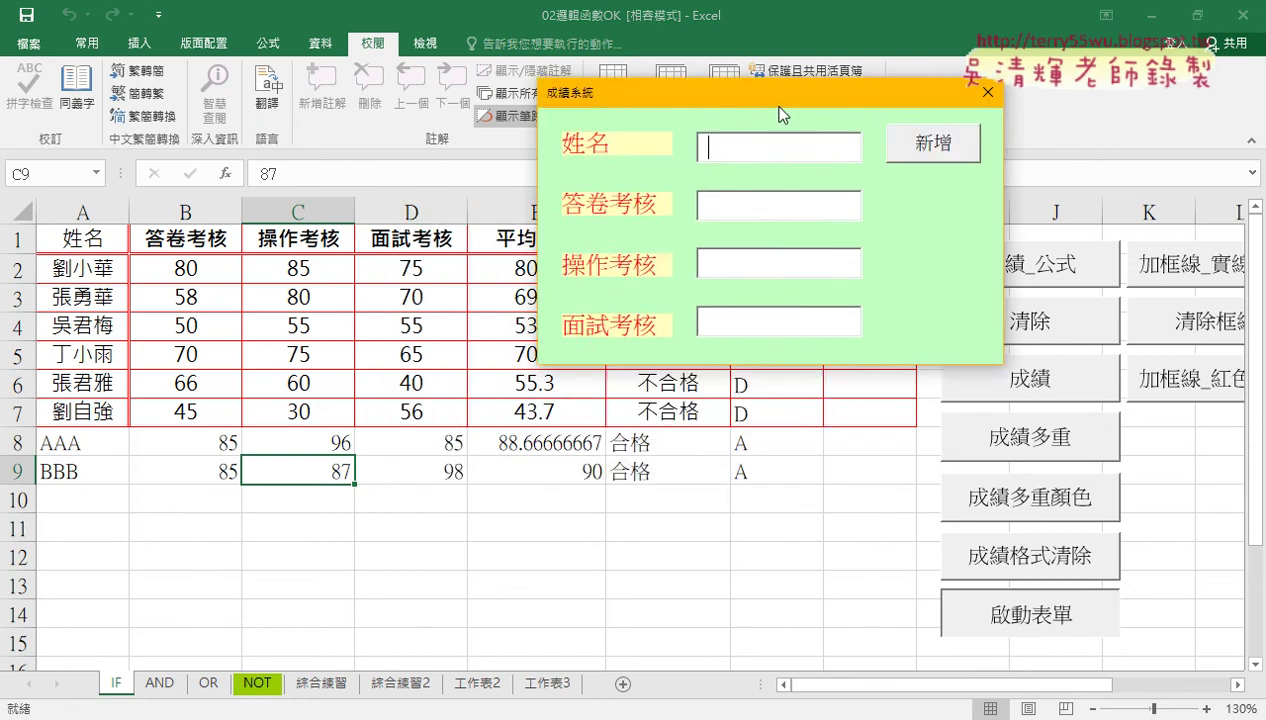